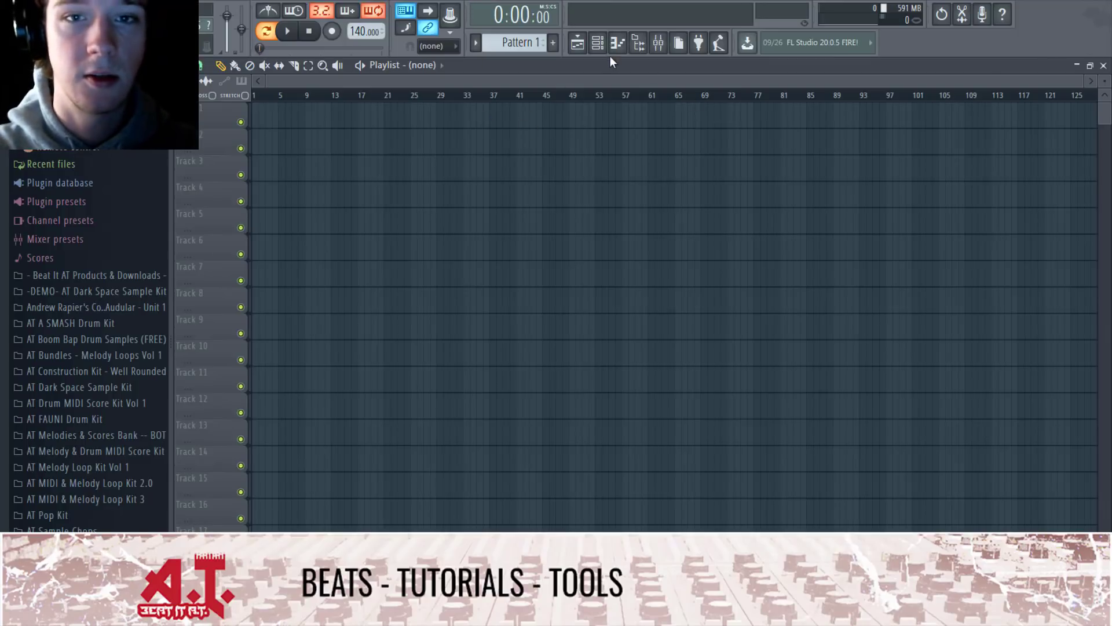
# Insert a Nexus instrument channel in the channel rack
pyautogui.click(597, 42)
pyautogui.rightClick(343, 109)
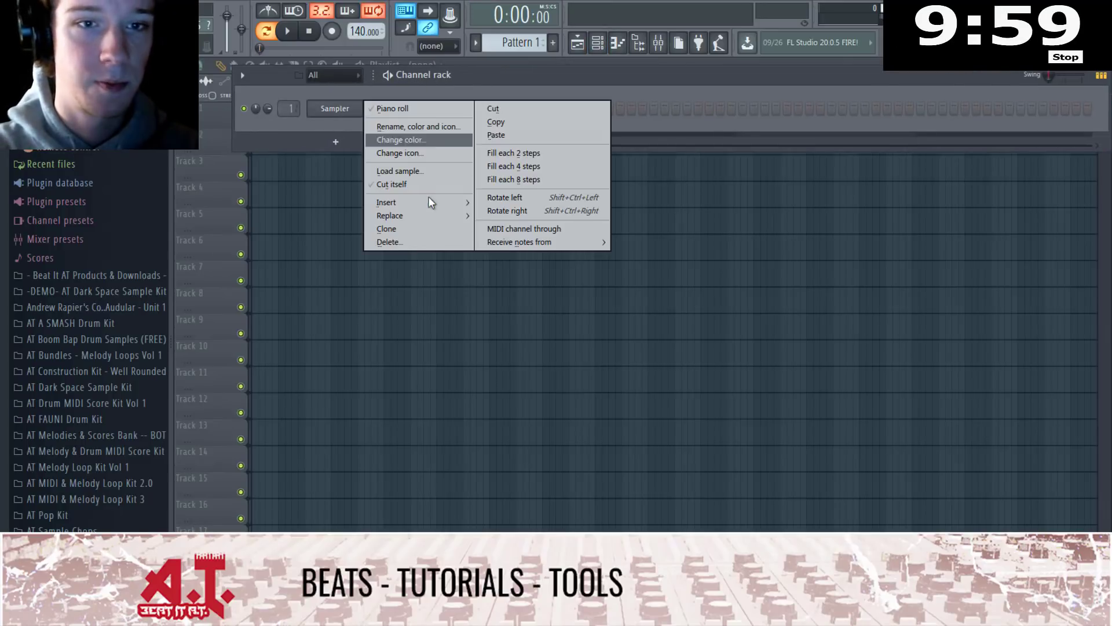
pyautogui.moveTo(429, 200)
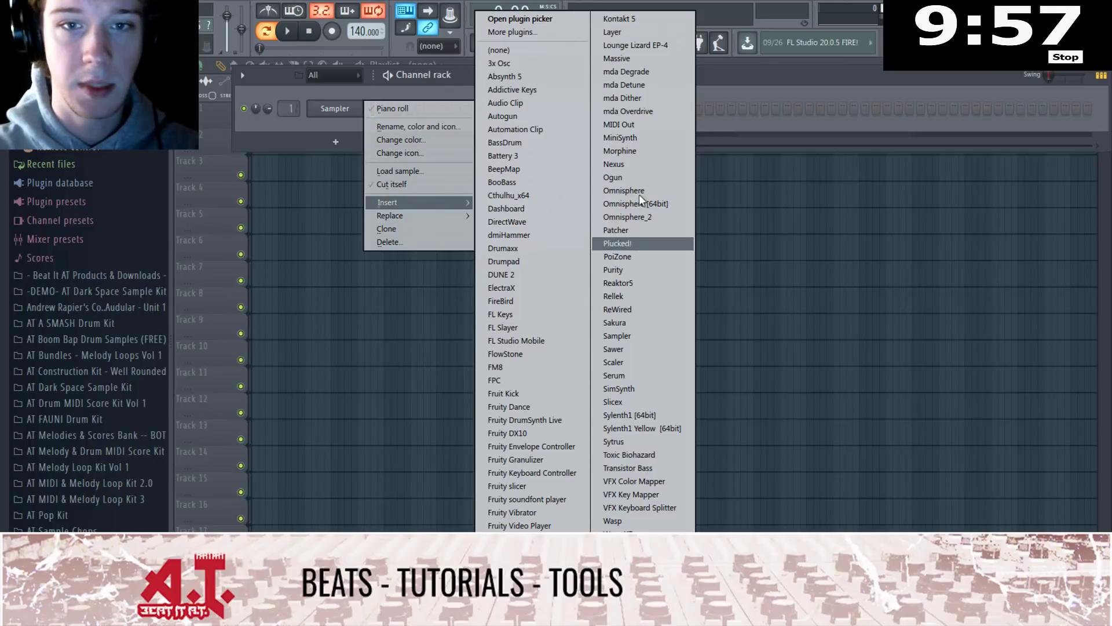
pyautogui.click(614, 164)
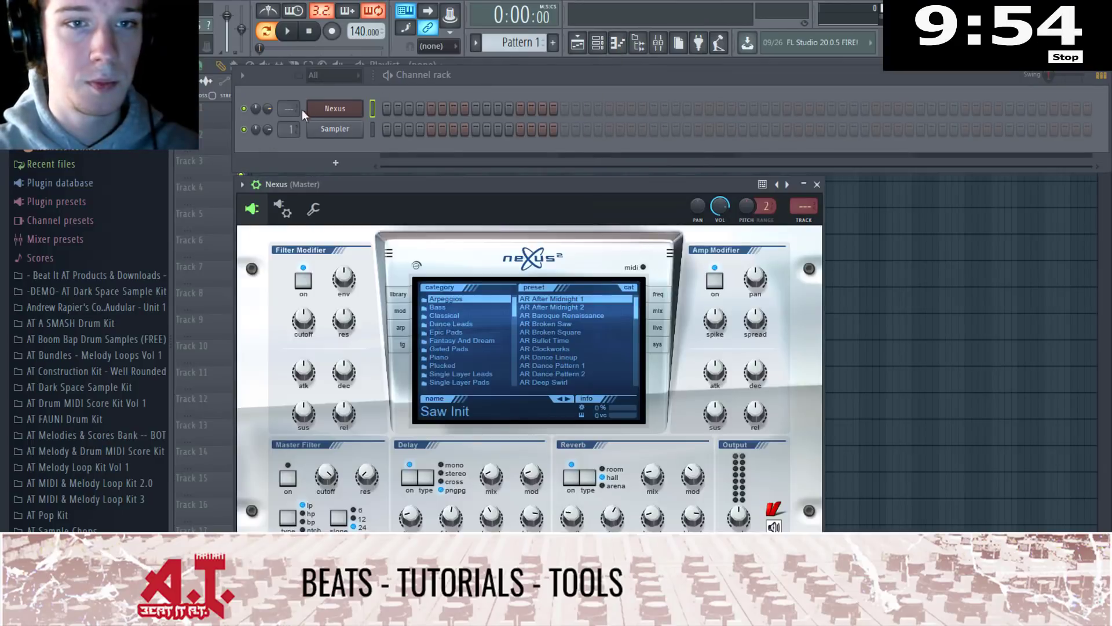
# Load the PN FM Piano preset from the Piano category in Nexus
pyautogui.rightClick(335, 109)
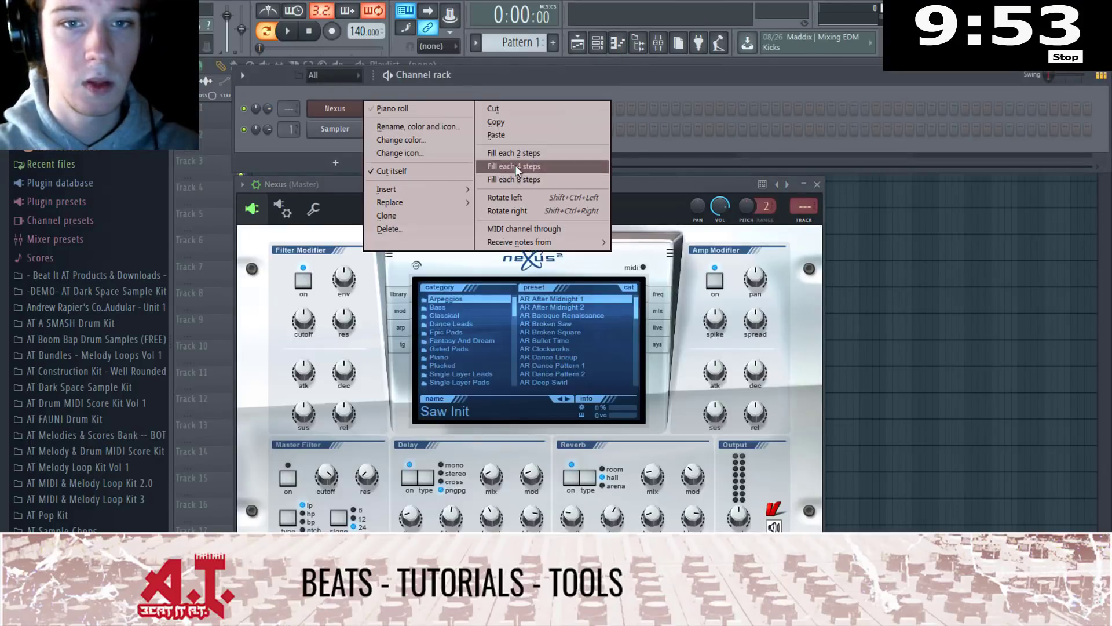
pyautogui.click(478, 358)
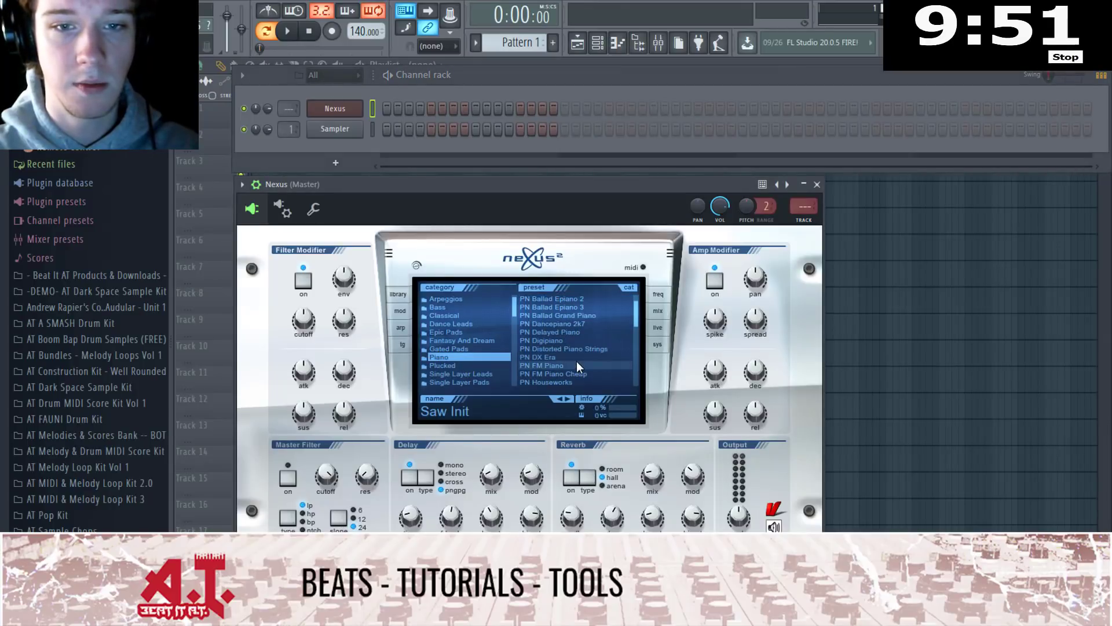
pyautogui.click(576, 365)
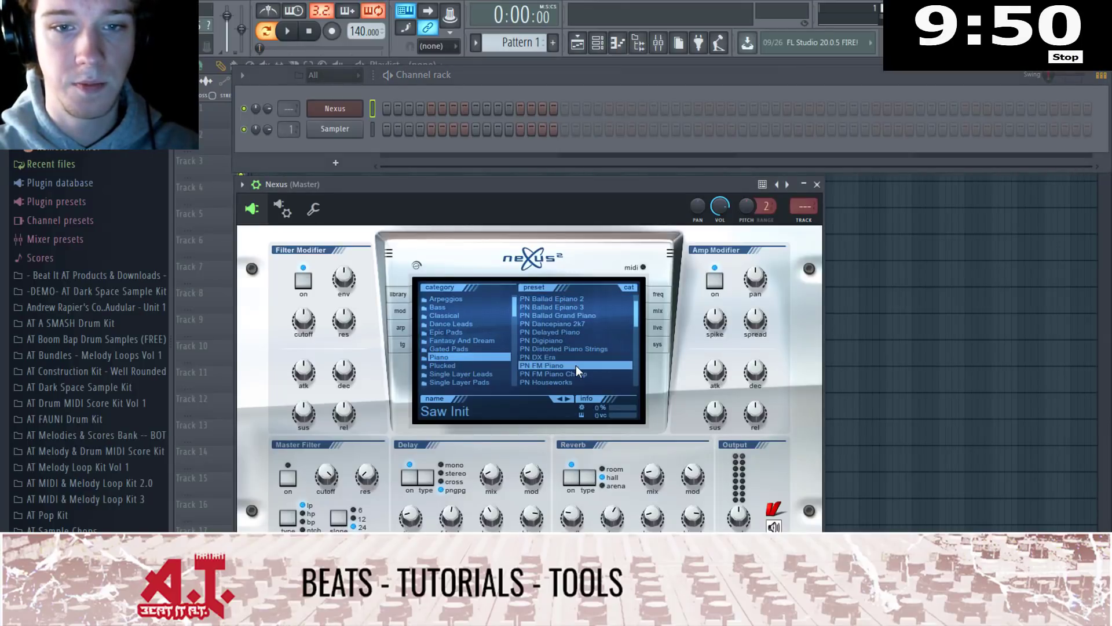
pyautogui.rightClick(341, 109)
pyautogui.click(335, 113)
pyautogui.click(347, 113)
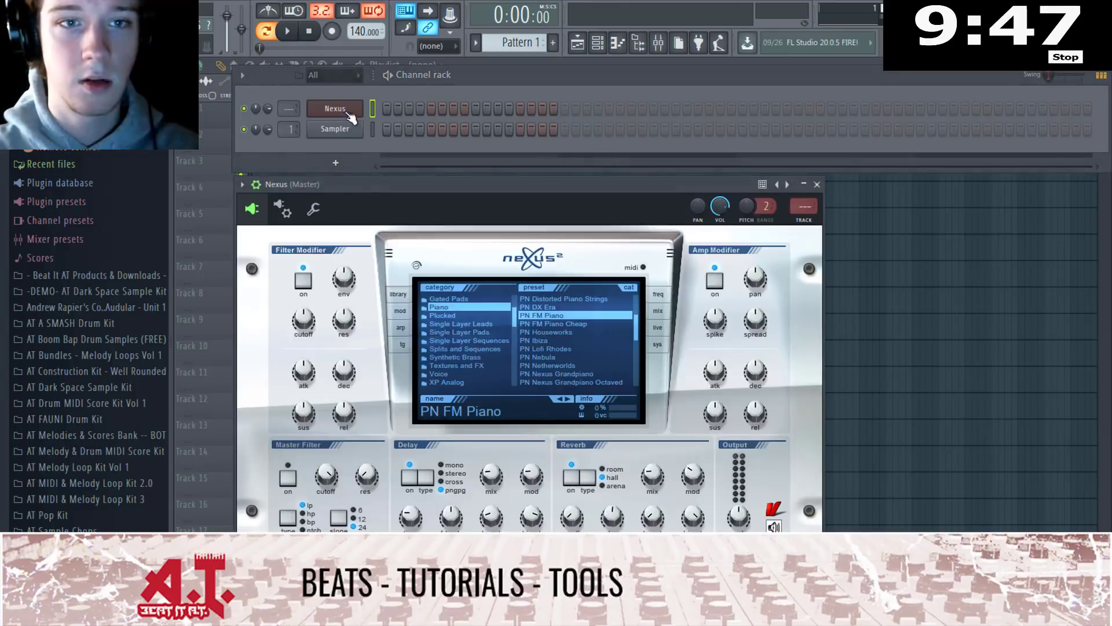
# Assign a MIDI input port to Nexus in its plugin settings, returning to the instrument view
pyautogui.click(282, 208)
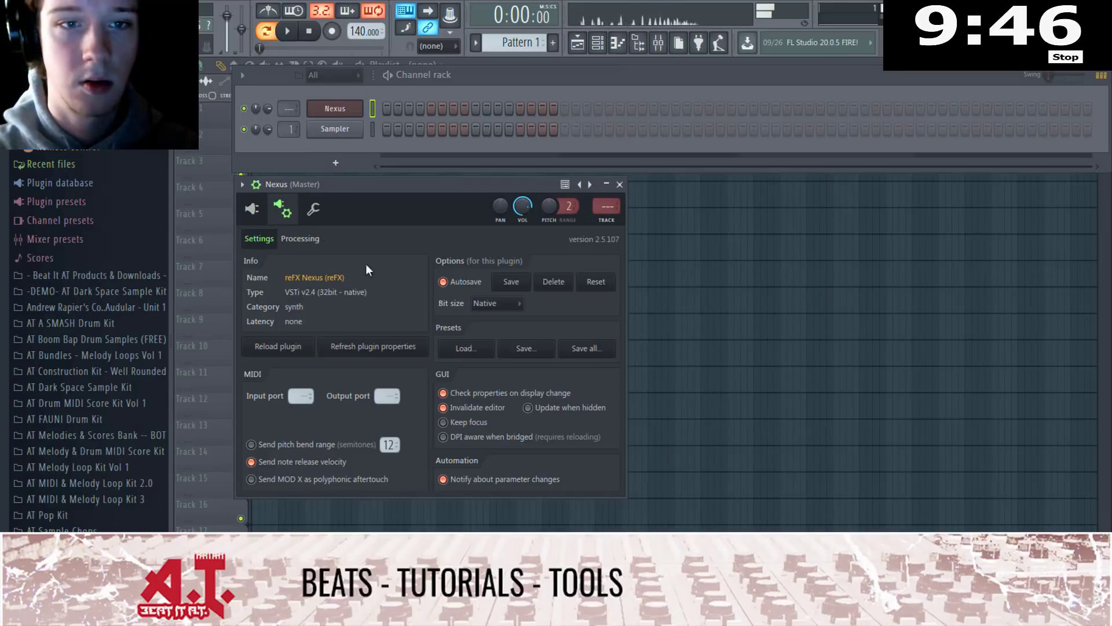
pyautogui.moveTo(302, 396); pyautogui.dragTo(302, 391)
pyautogui.click(251, 210)
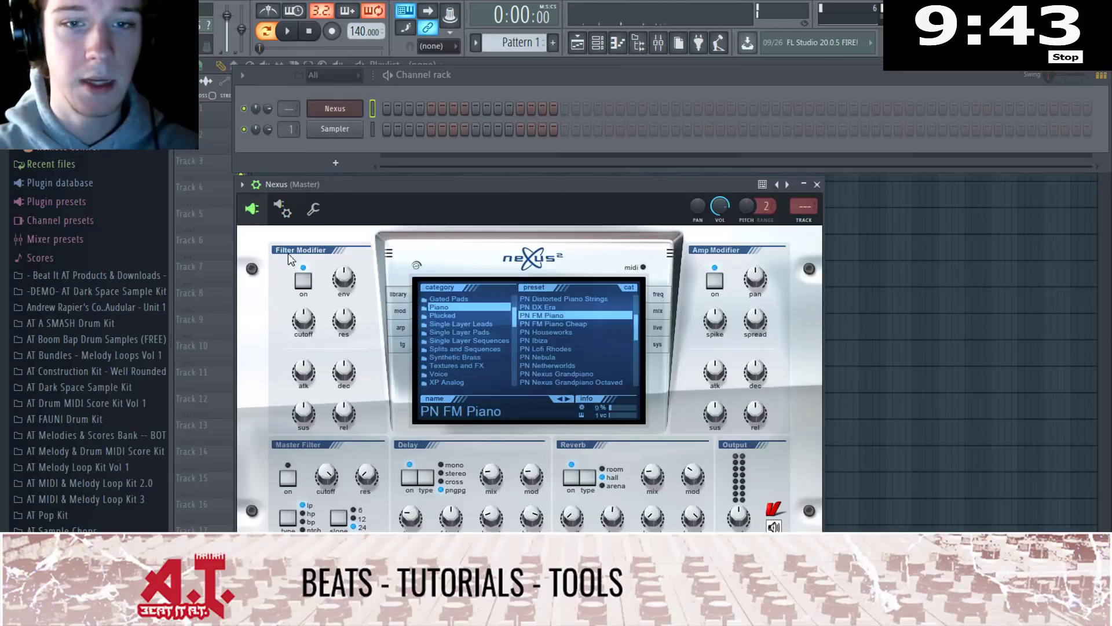
# Try the PN Netherworlds and PN Lofi Rhodes piano presets in Nexus
pyautogui.click(568, 366)
pyautogui.scroll(-2, 590, 324)
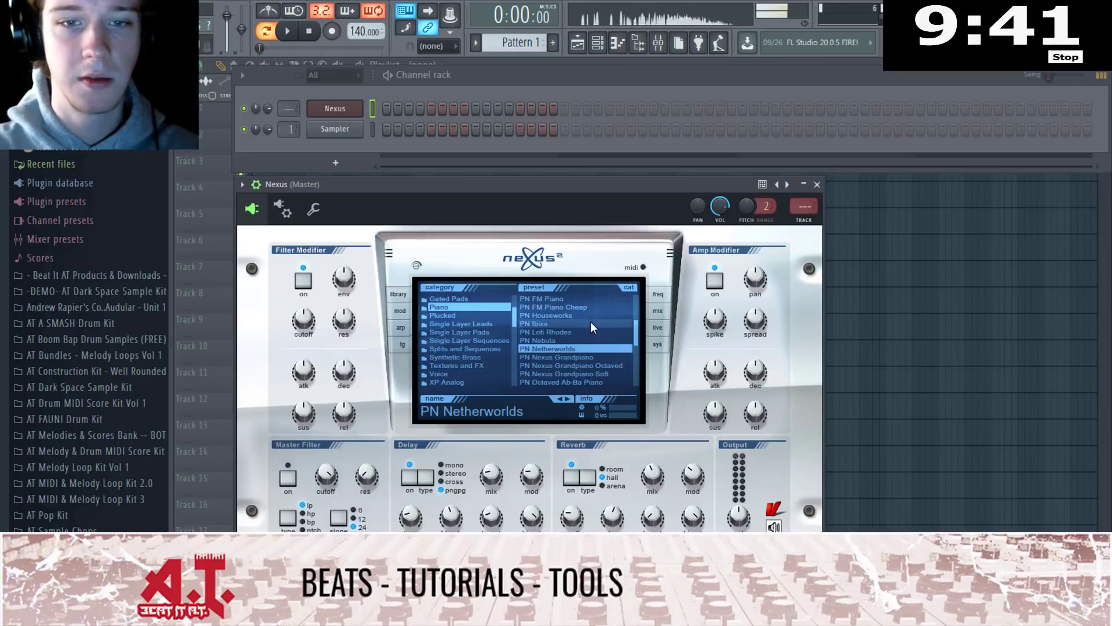
pyautogui.click(561, 331)
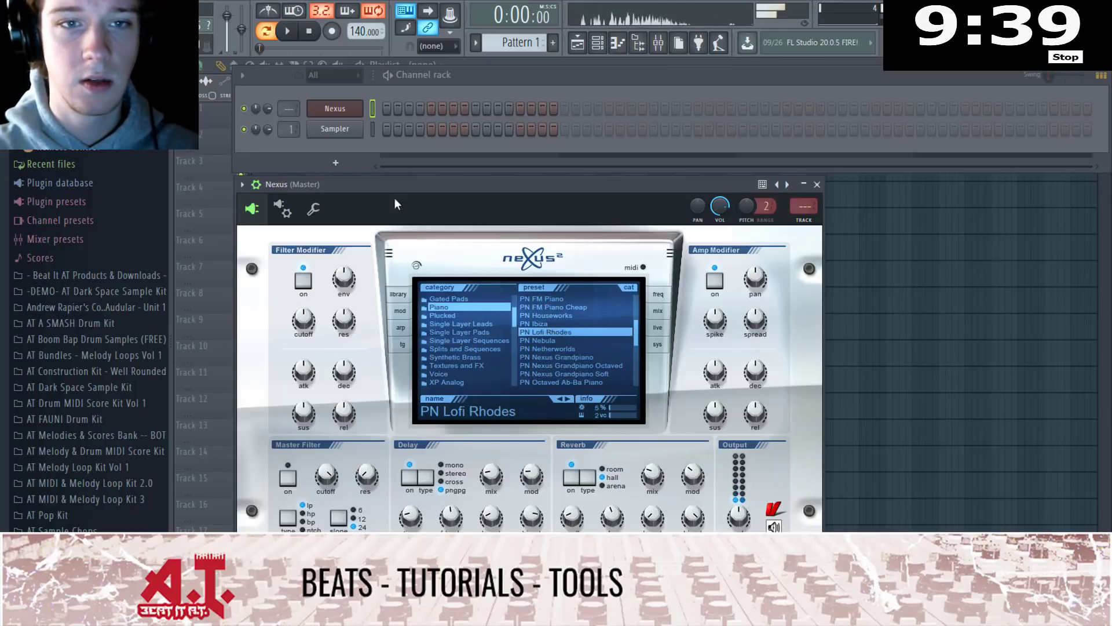
# Insert a Cthulhu_x64 channel in the channel rack
pyautogui.rightClick(360, 129)
pyautogui.moveTo(418, 224)
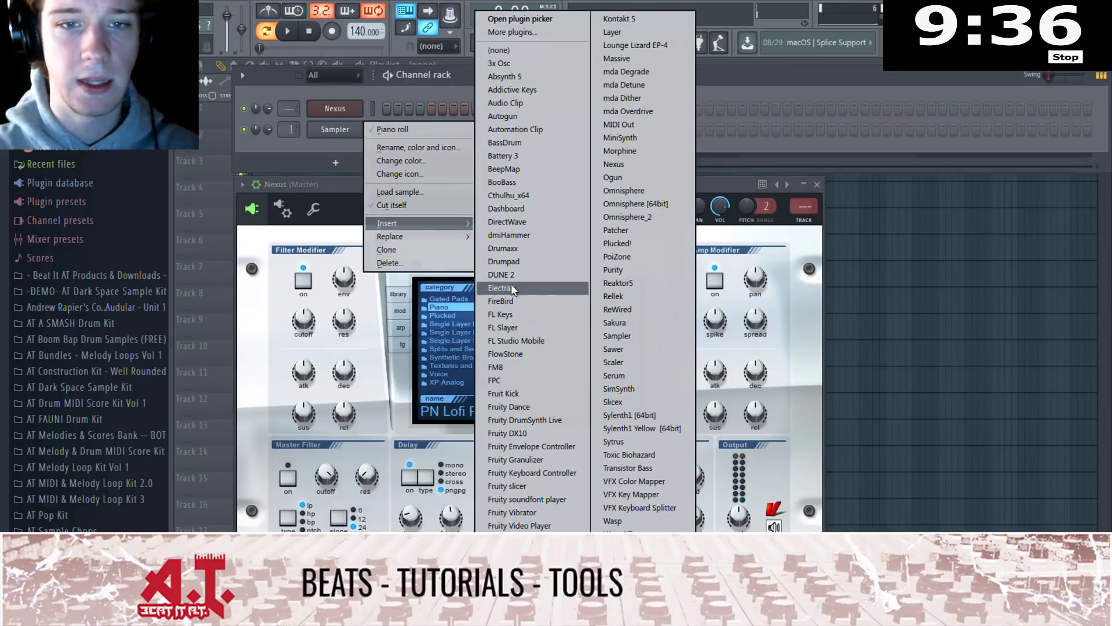
pyautogui.click(538, 197)
# Assign Cthulhu a MIDI output port matching the Nexus input port, returning to its plugin view
pyautogui.click(302, 227)
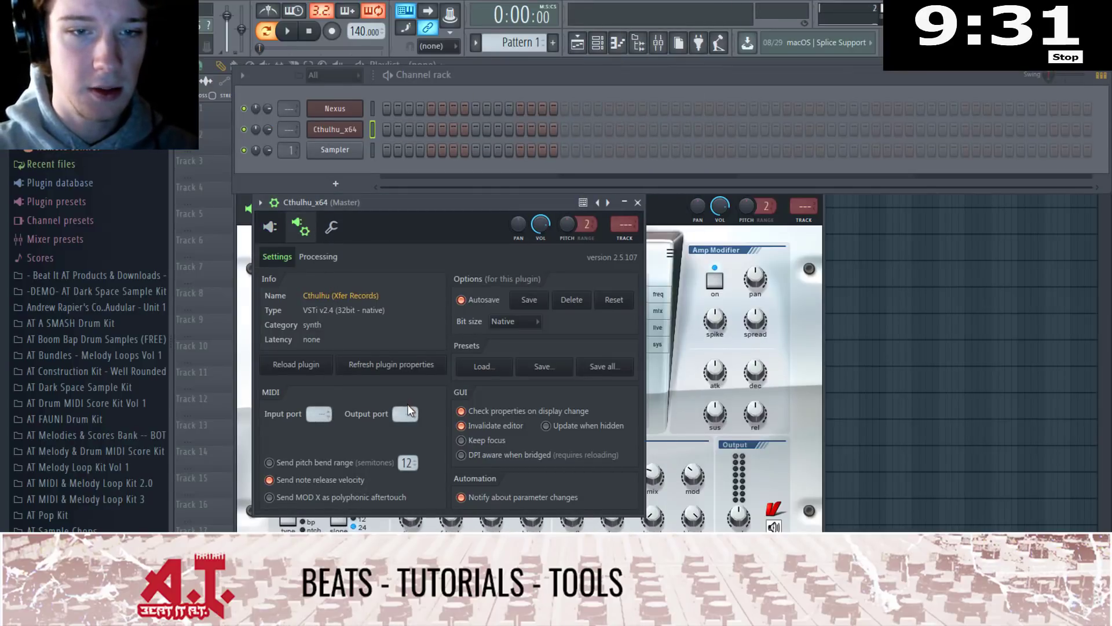
pyautogui.moveTo(408, 410); pyautogui.dragTo(408, 408)
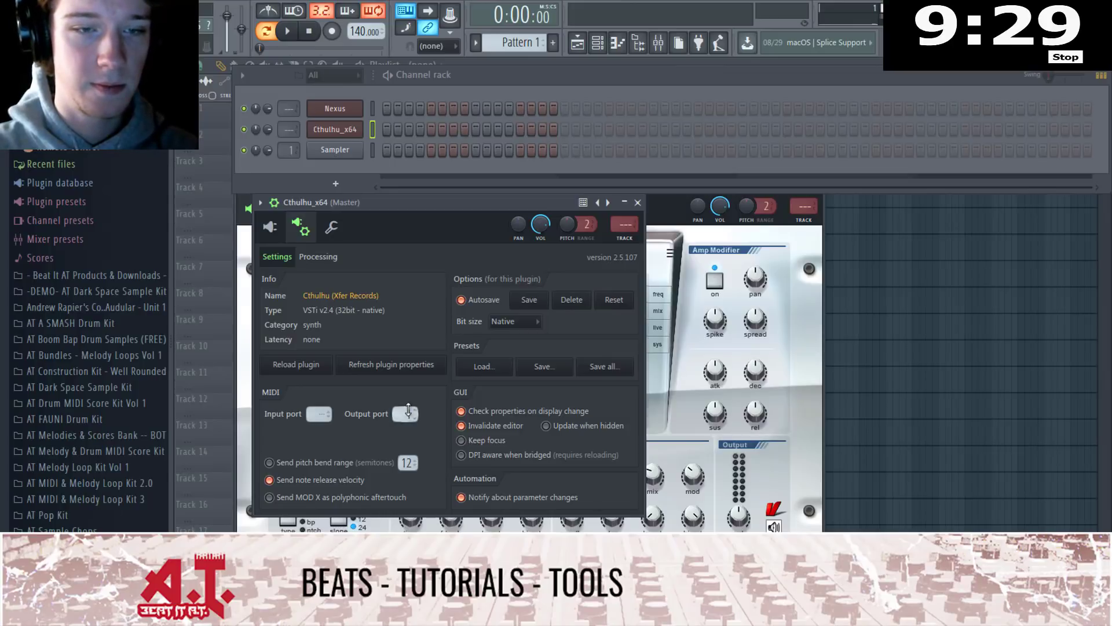
pyautogui.click(274, 229)
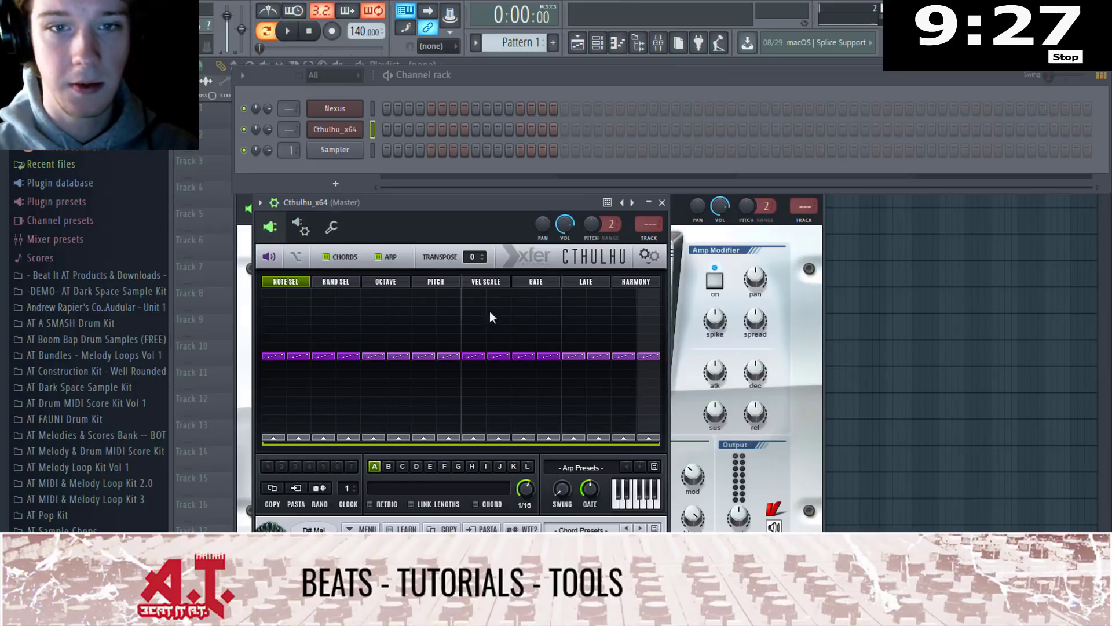
# Turn off Cthulhu's arpeggiator and load the C#minor_E Major chord preset from Icon_Diatonic
pyautogui.click(379, 257)
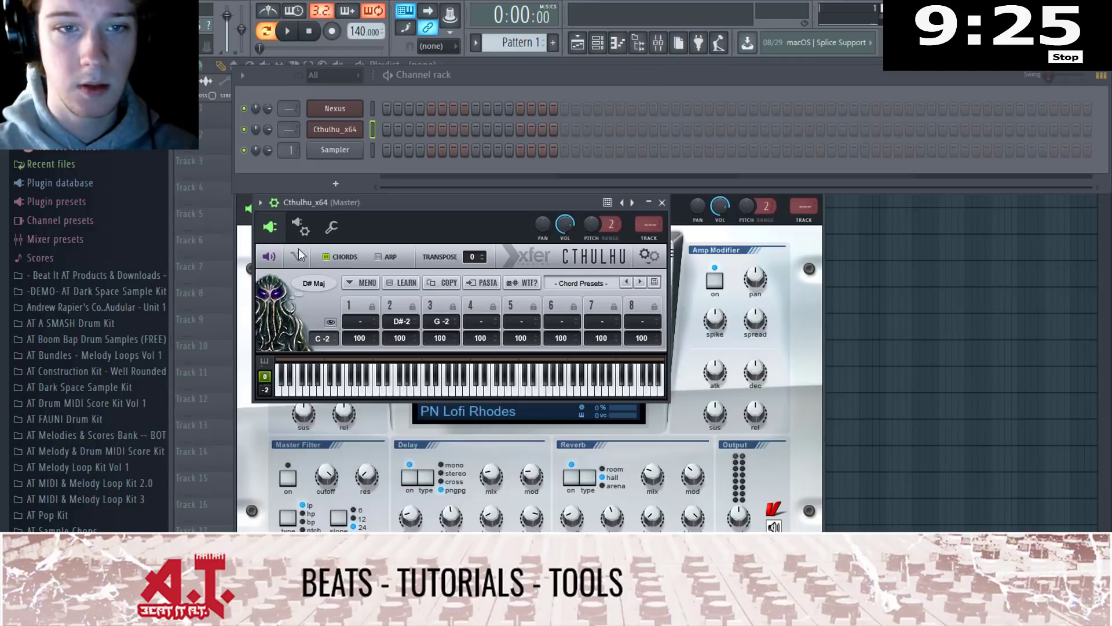
pyautogui.click(616, 283)
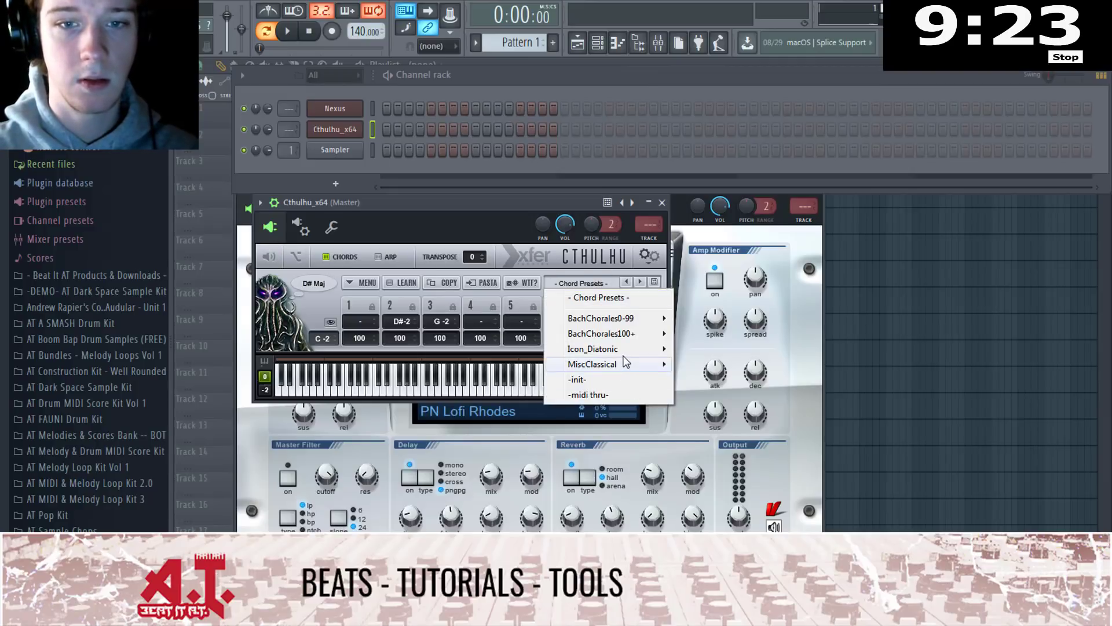
pyautogui.moveTo(626, 362)
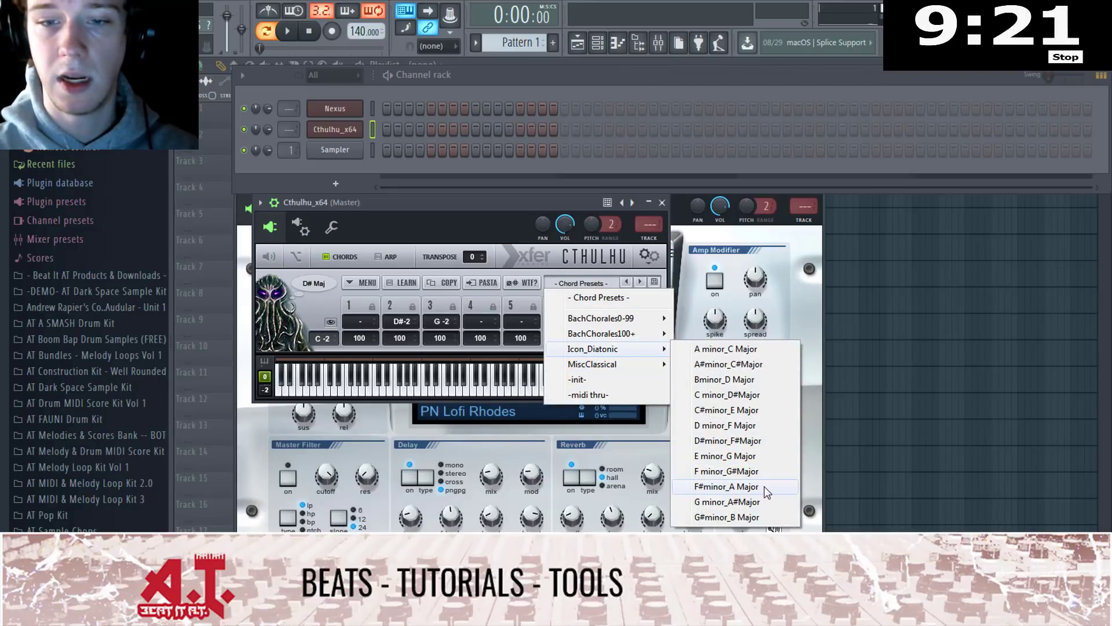
pyautogui.click(751, 411)
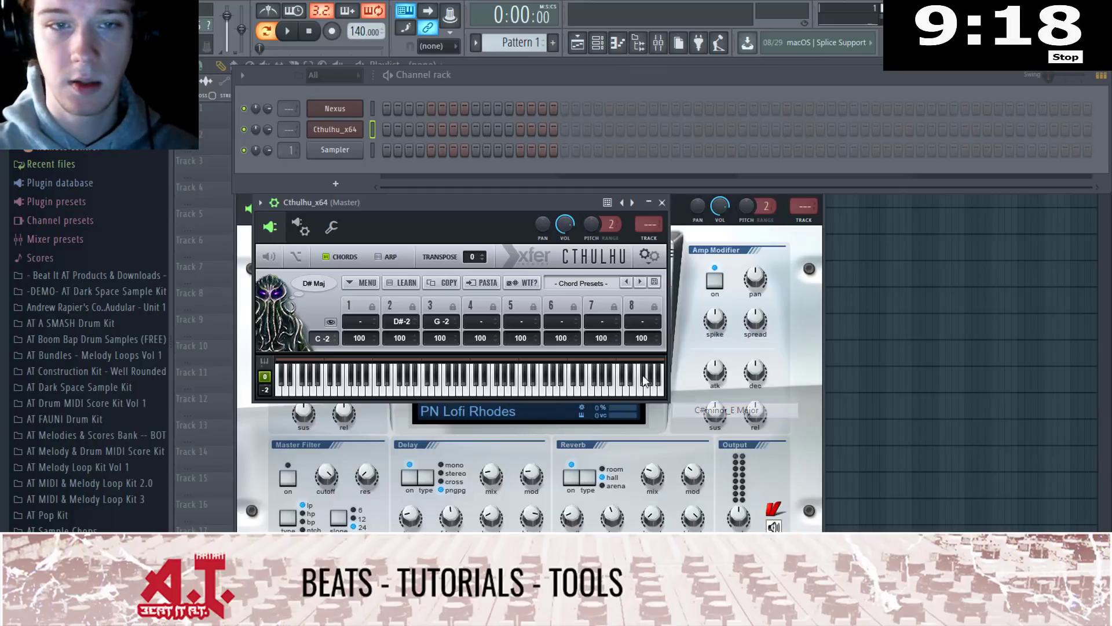
pyautogui.click(372, 132)
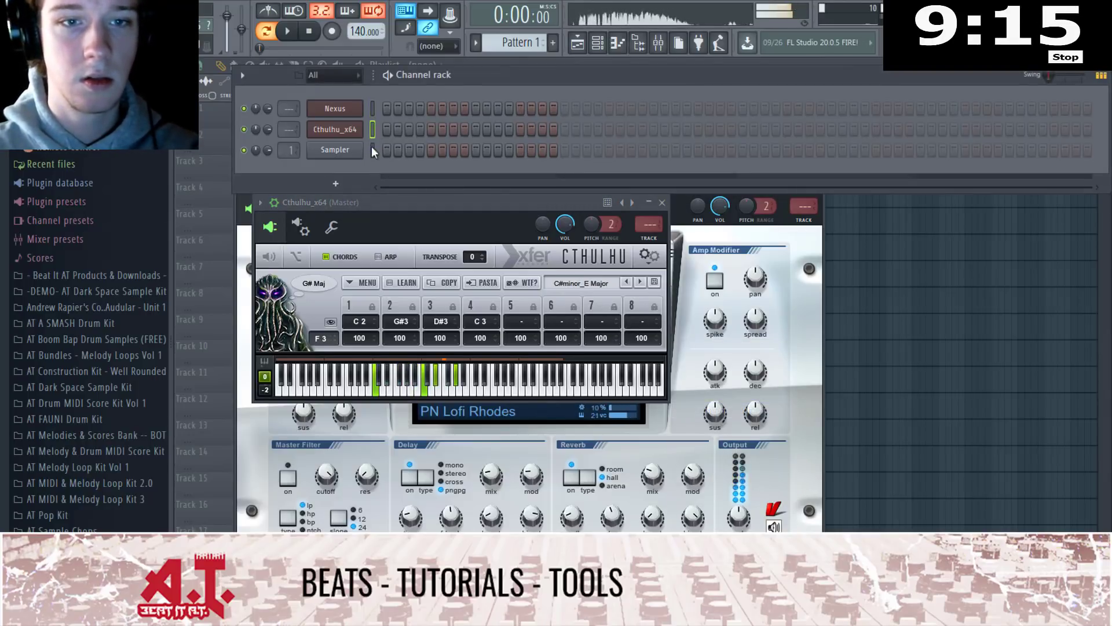
# Load the PN Pop Keys piano preset in Nexus and reselect the Cthulhu channel
pyautogui.click(361, 112)
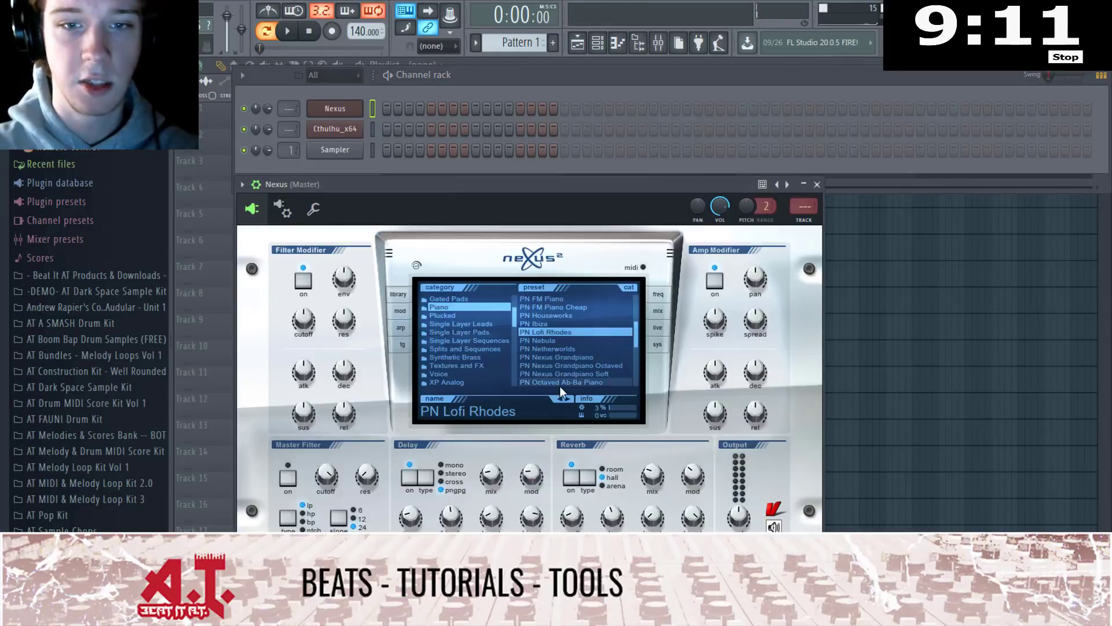
pyautogui.click(566, 367)
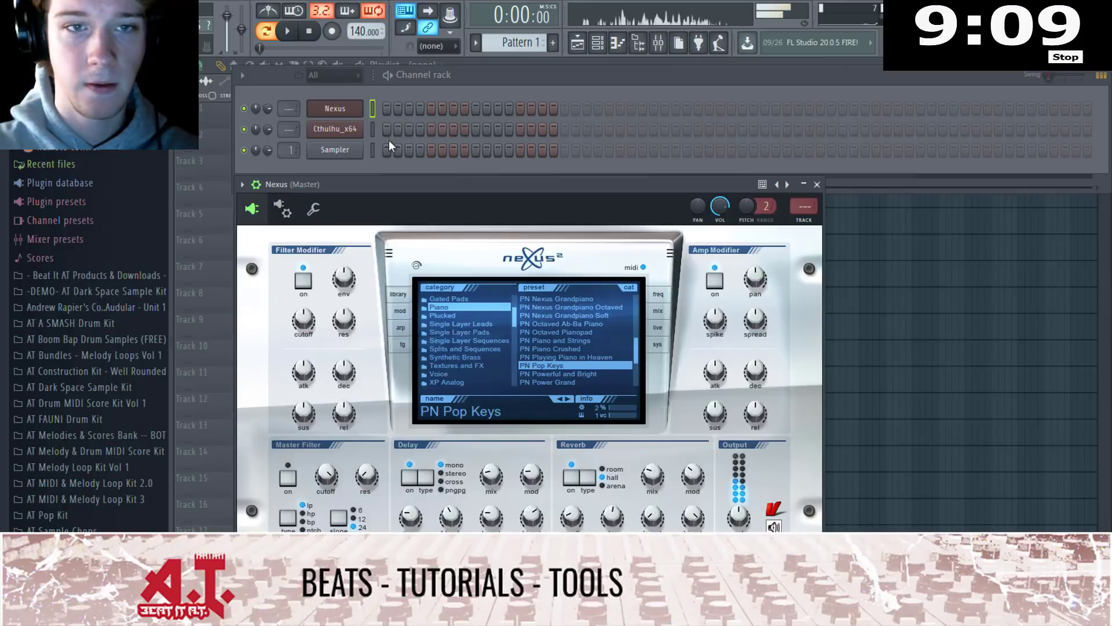
pyautogui.click(374, 129)
# Open Cthulhu's piano roll and audition chords on several keys between the fourth and sixth octaves
pyautogui.rightClick(362, 122)
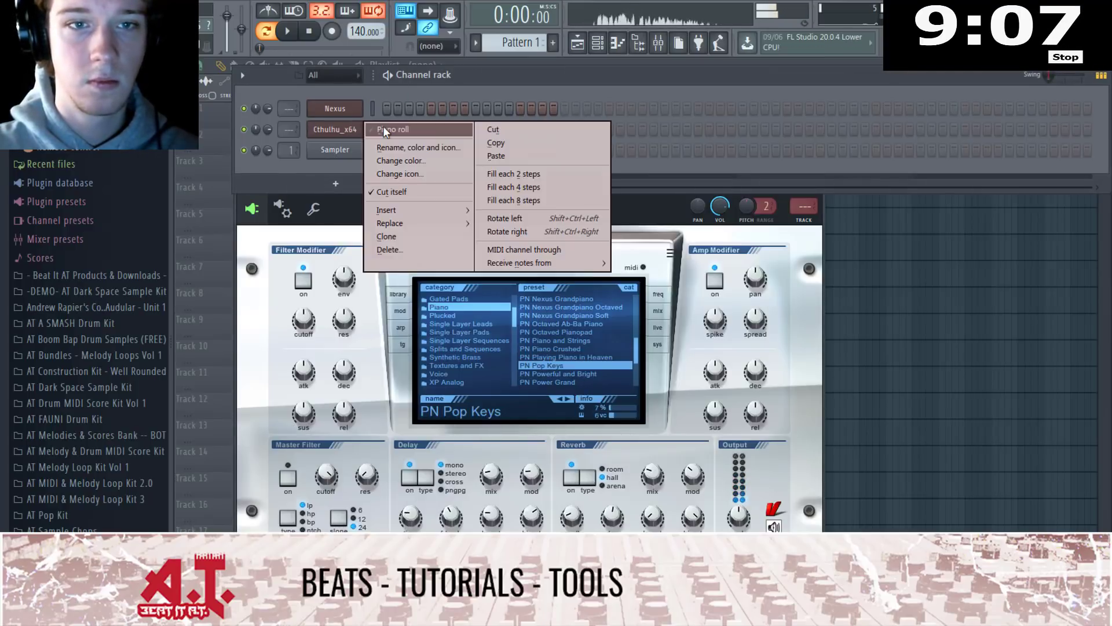
pyautogui.click(383, 126)
pyautogui.click(207, 388)
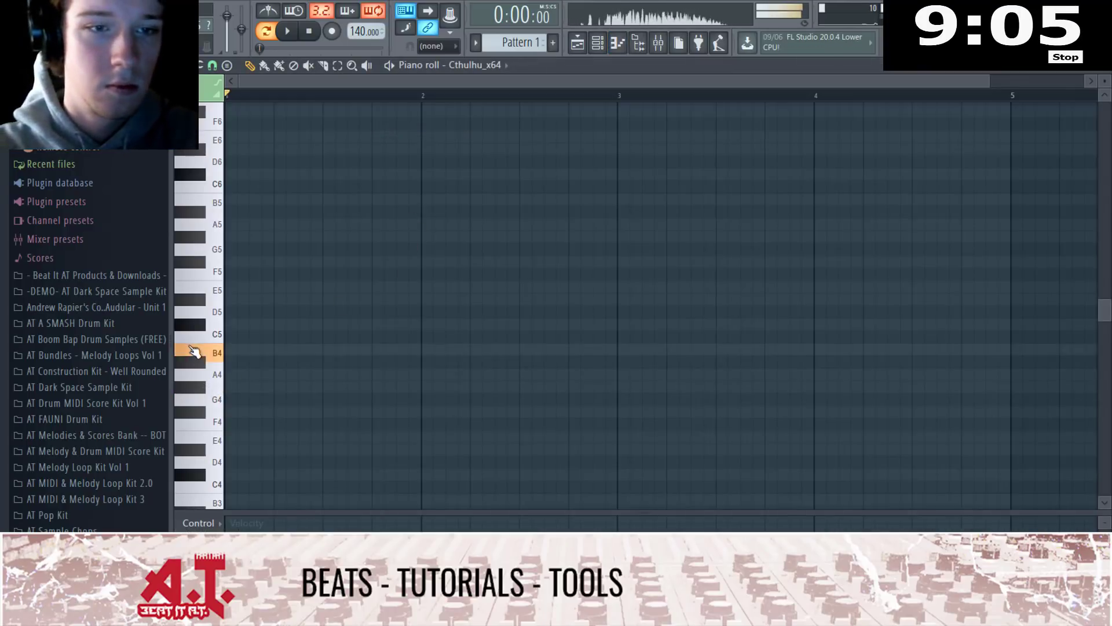
pyautogui.click(194, 363)
pyautogui.click(198, 253)
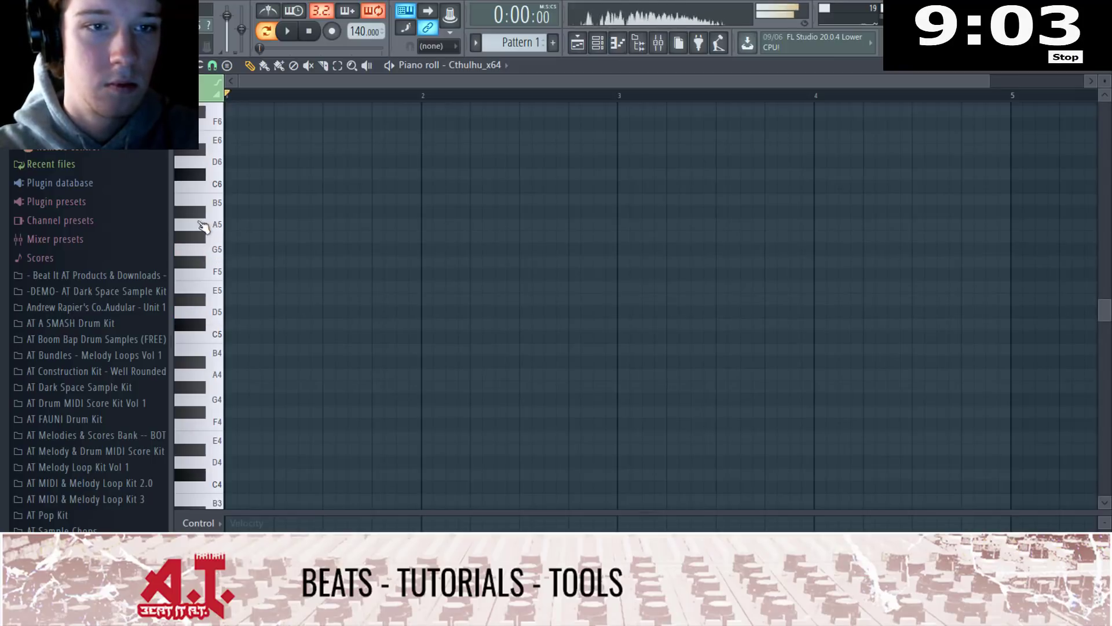
pyautogui.click(207, 190)
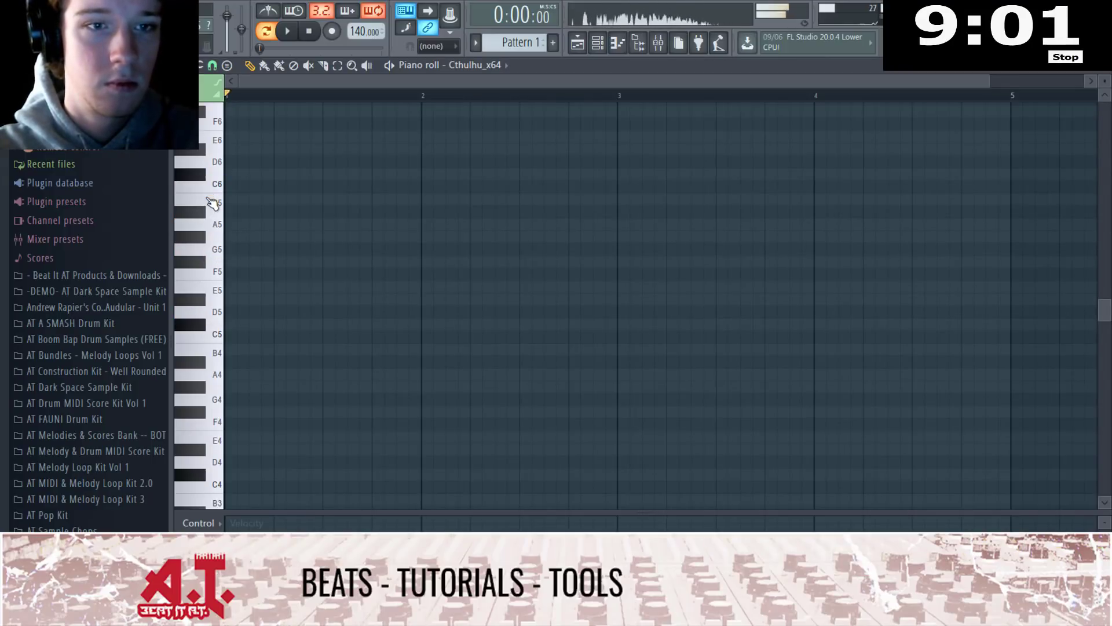
pyautogui.click(212, 202)
pyautogui.click(211, 223)
# Draw a one-bar B5 note at bar 1 of the Cthulhu pattern and play it back
pyautogui.click(234, 225)
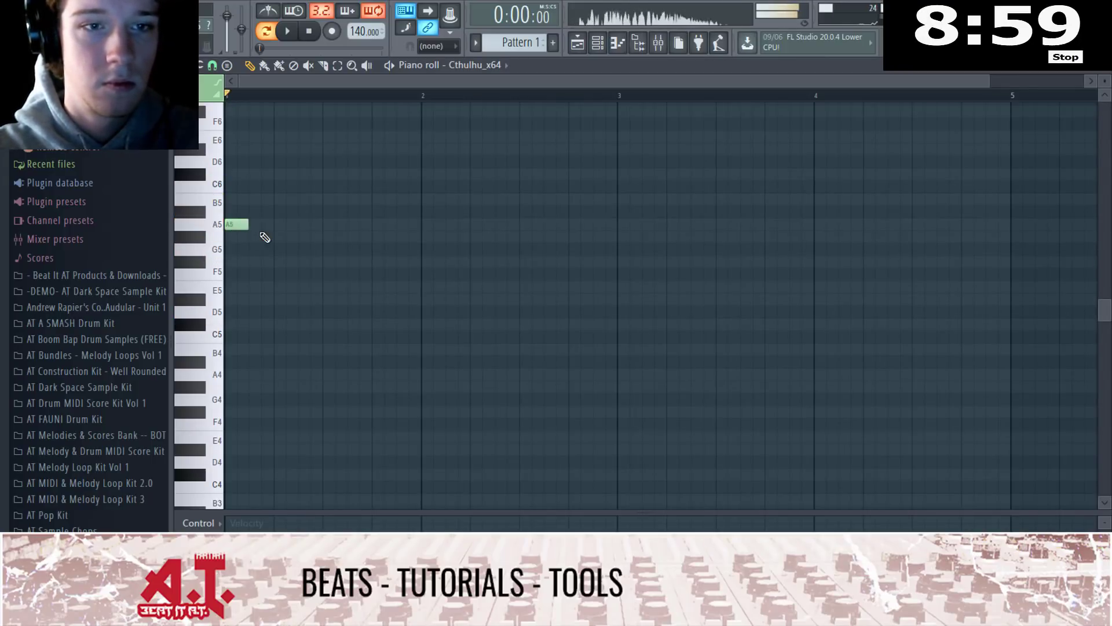
pyautogui.moveTo(247, 224); pyautogui.dragTo(390, 199)
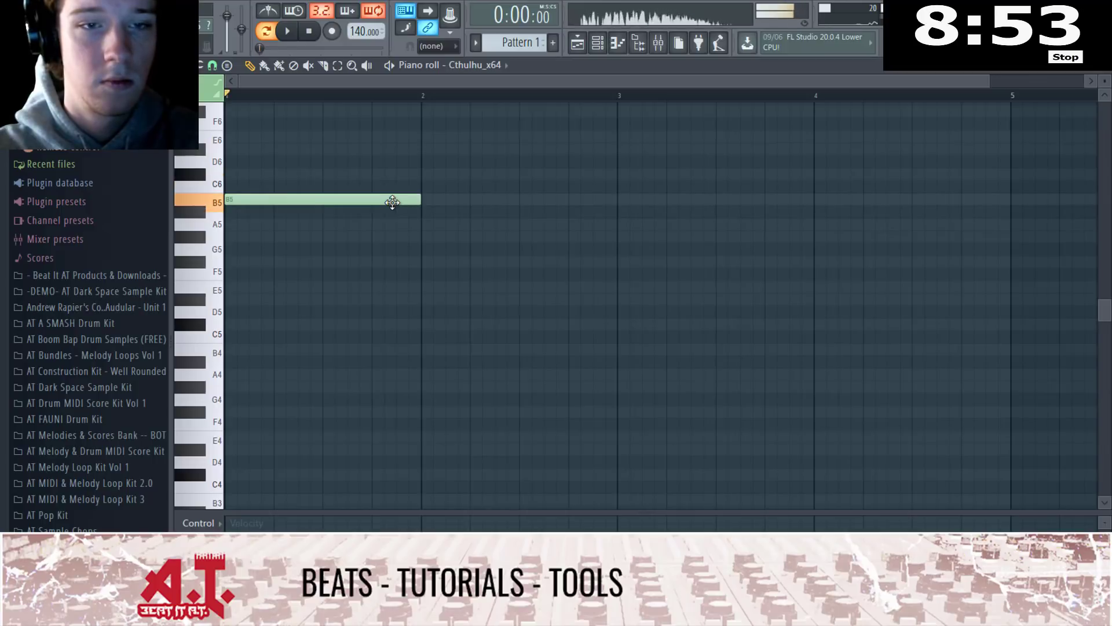
pyautogui.press('space')
# Add a one-bar note at bar 2, settle it on C6, and play back the progression
pyautogui.click(402, 163)
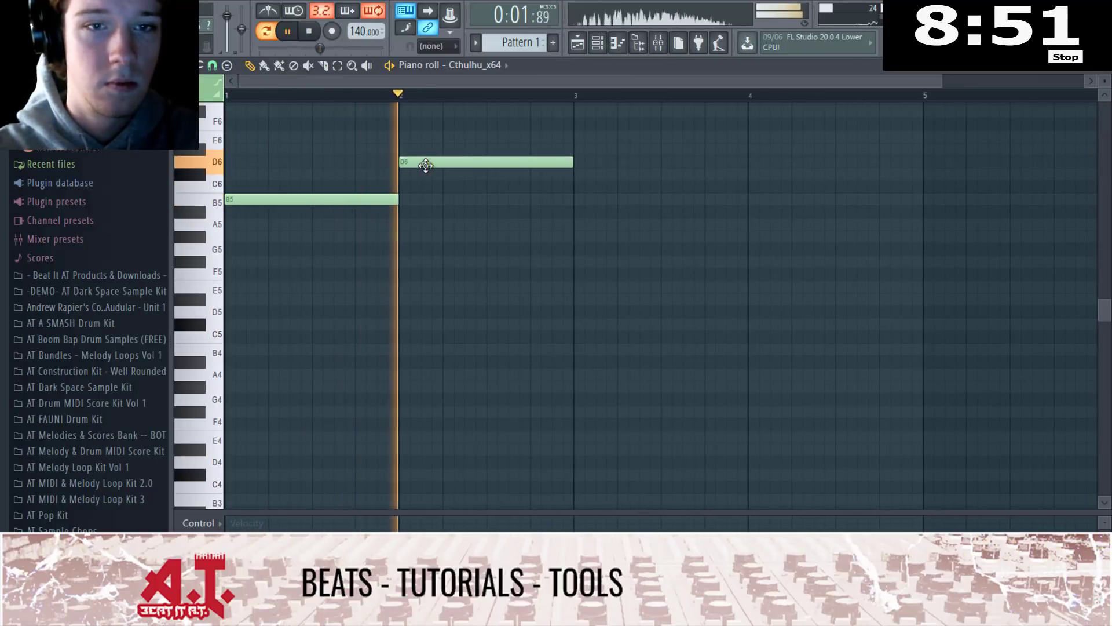
pyautogui.moveTo(422, 166); pyautogui.dragTo(424, 180)
pyautogui.press('space')
pyautogui.click(423, 180)
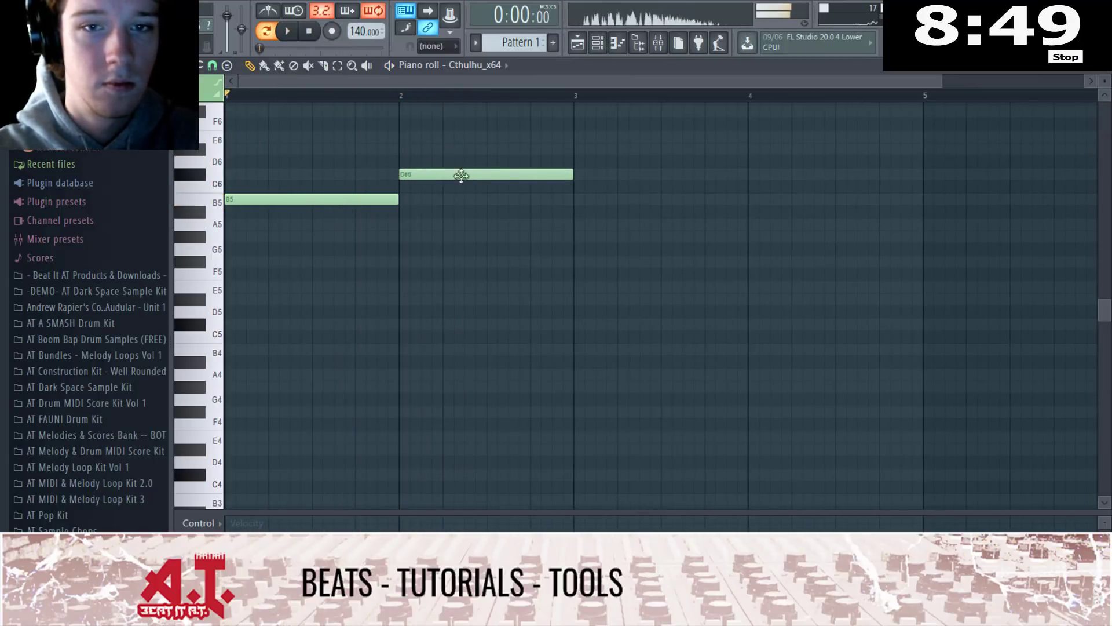
pyautogui.moveTo(524, 174); pyautogui.dragTo(526, 184)
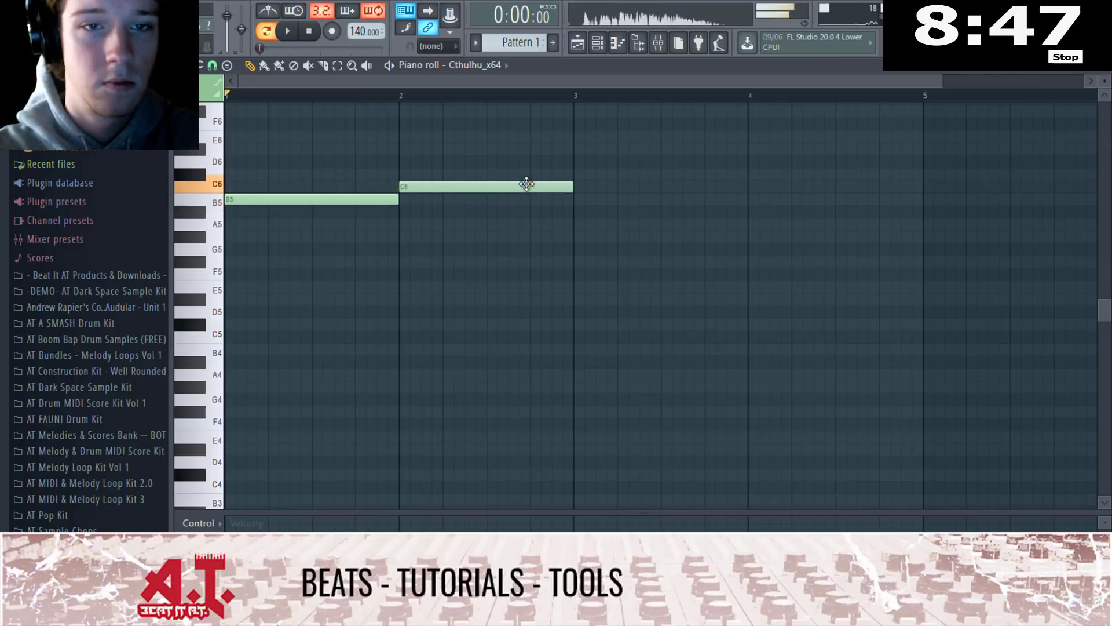
pyautogui.press('space')
pyautogui.click(577, 174)
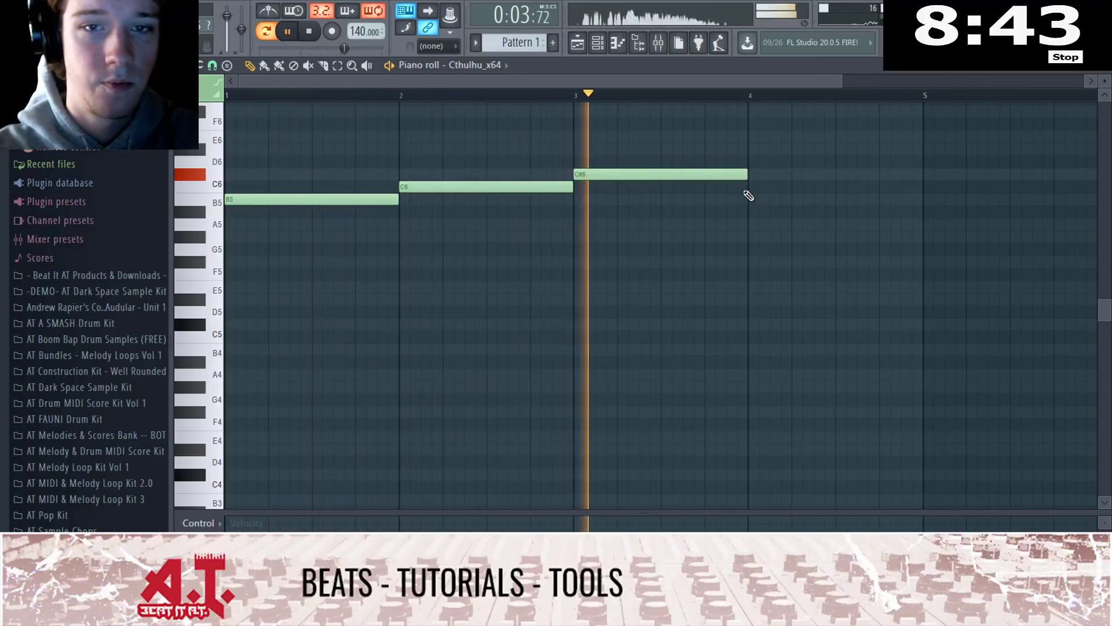
pyautogui.press('space')
pyautogui.rightClick(647, 175)
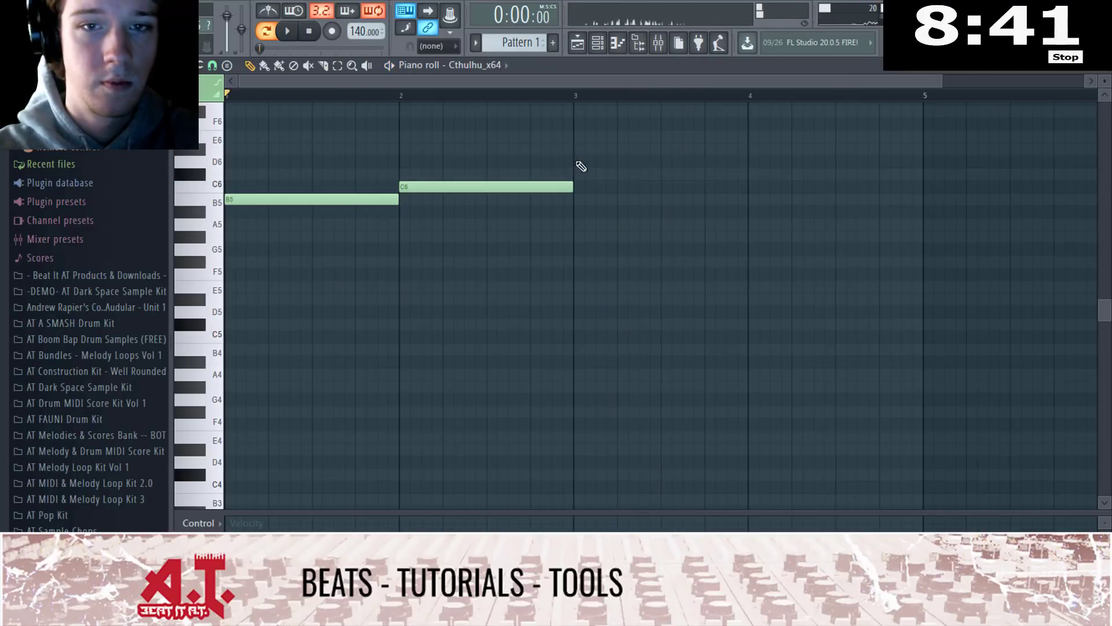
# Add a D6 note at bar 3, extend it to two bars while playing, and close the piano roll
pyautogui.click(581, 167)
pyautogui.press('space')
pyautogui.moveTo(745, 162); pyautogui.dragTo(916, 199)
pyautogui.press('Escape')
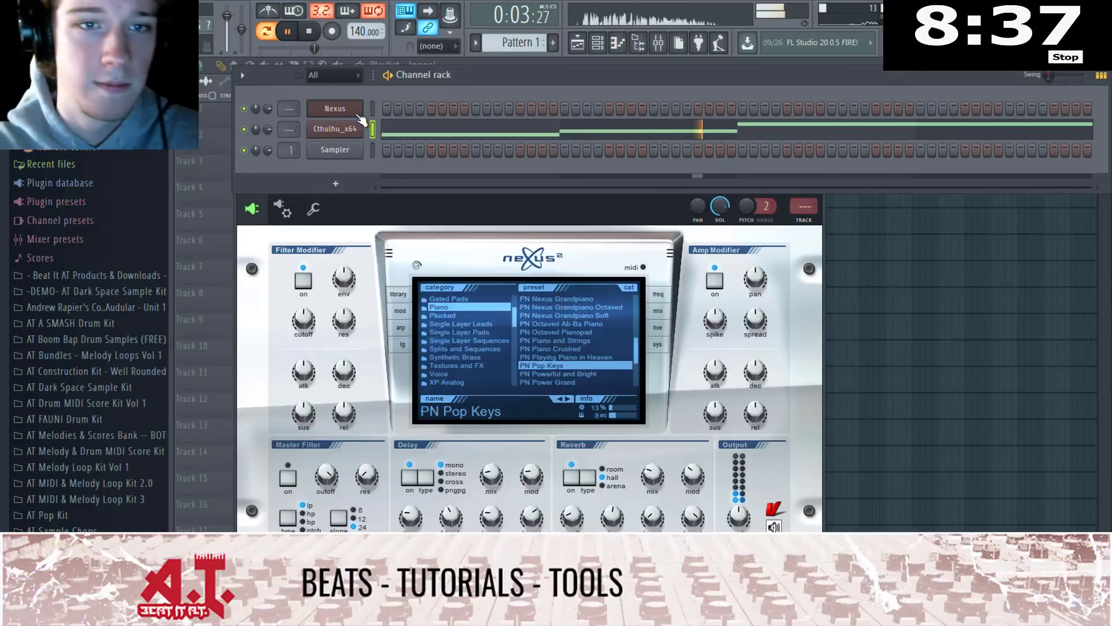
# Open the Nexus channel's piano roll, set the scale highlighting root note to C#, and stop playback
pyautogui.click(359, 115)
pyautogui.rightClick(357, 113)
pyautogui.click(380, 110)
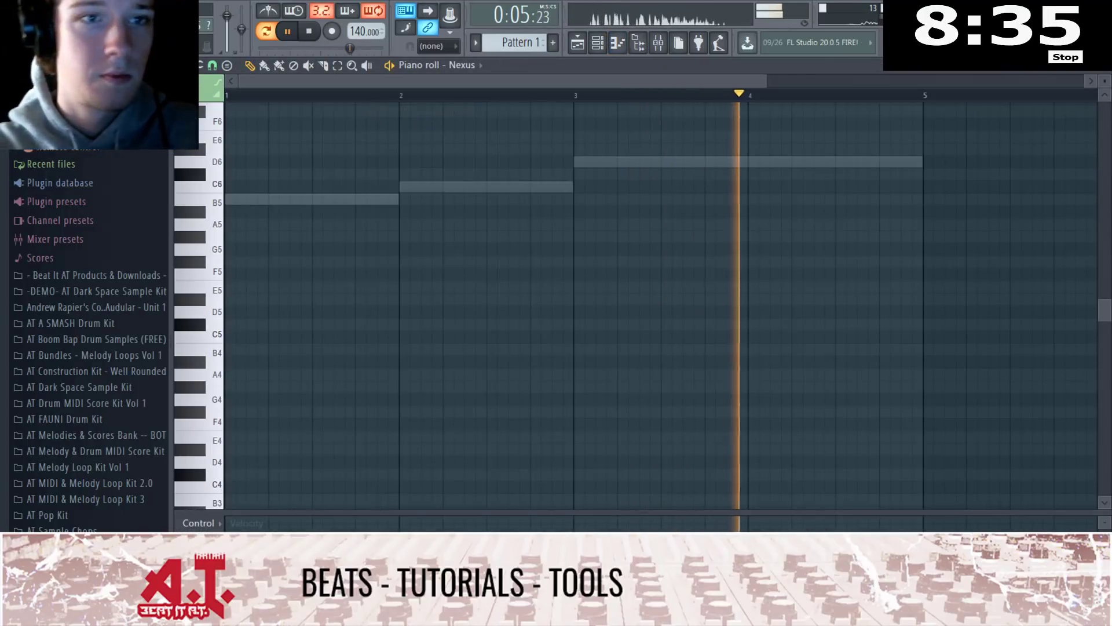
pyautogui.click(183, 66)
pyautogui.moveTo(220, 151)
pyautogui.moveTo(313, 160)
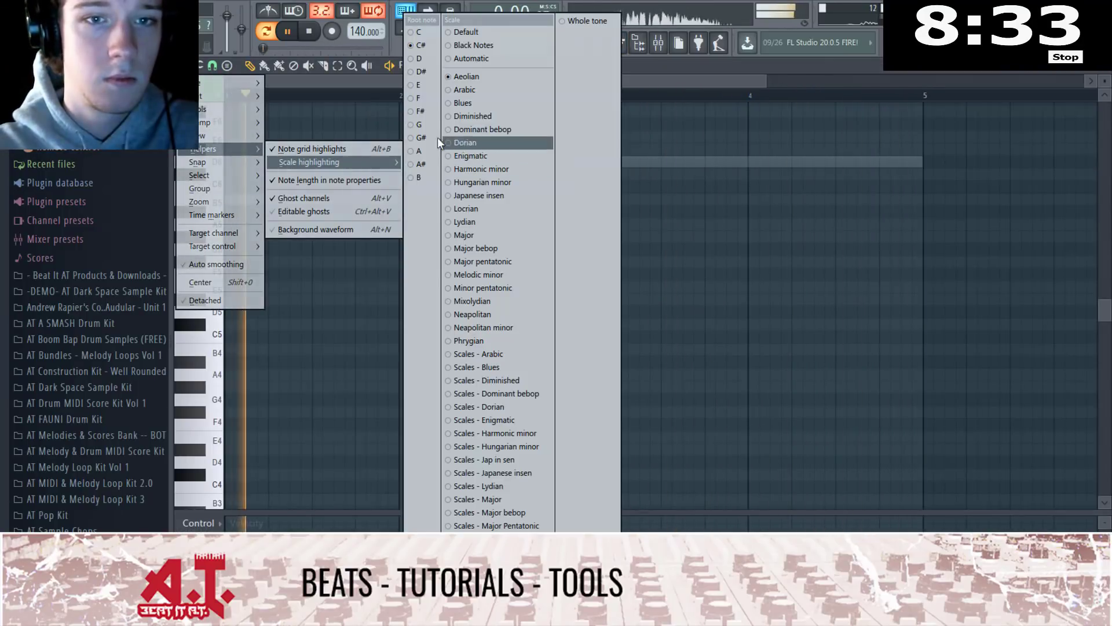
pyautogui.click(427, 43)
pyautogui.scroll(2, 467, 232)
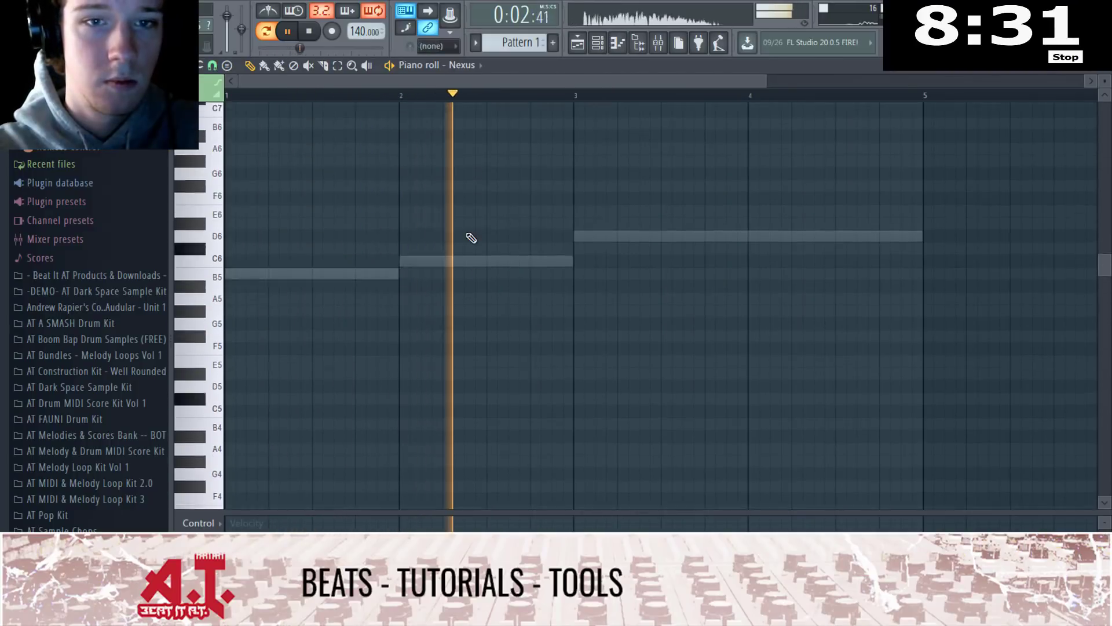
pyautogui.press('space')
# Draw a B6 note on beat 4 of bar 2 in the Nexus pattern and shorten it to one step
pyautogui.scroll(3, 510, 226)
pyautogui.click(530, 200)
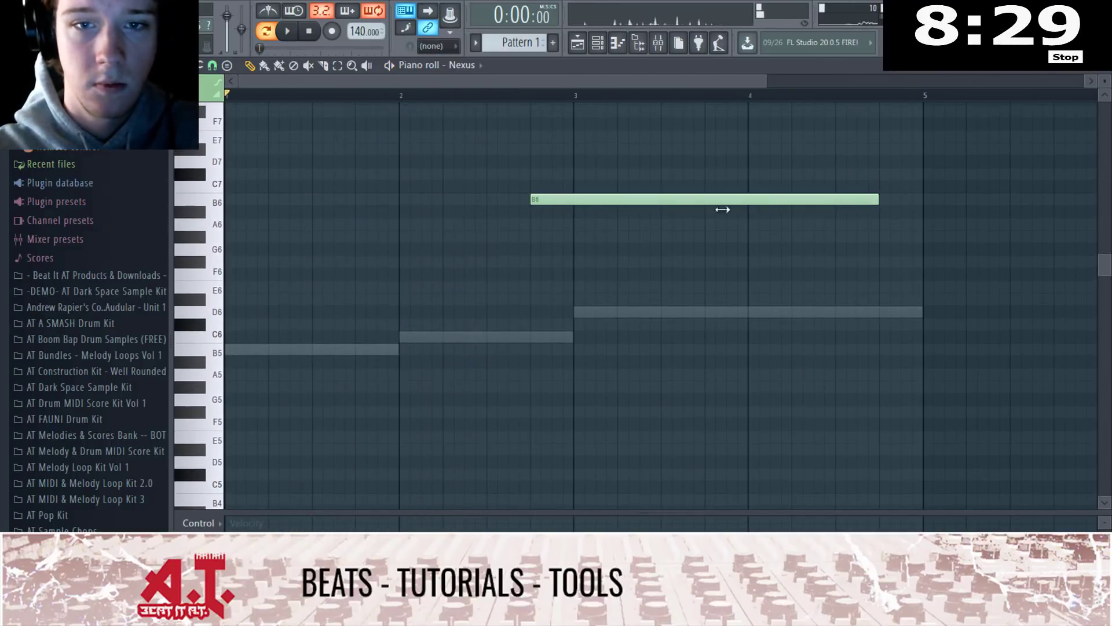
pyautogui.moveTo(722, 210); pyautogui.dragTo(533, 239)
# Try several lower pitches after the B6 note, settle on a one-step G#6 half a beat after it, and start playback
pyautogui.click(550, 225)
pyautogui.rightClick(551, 225)
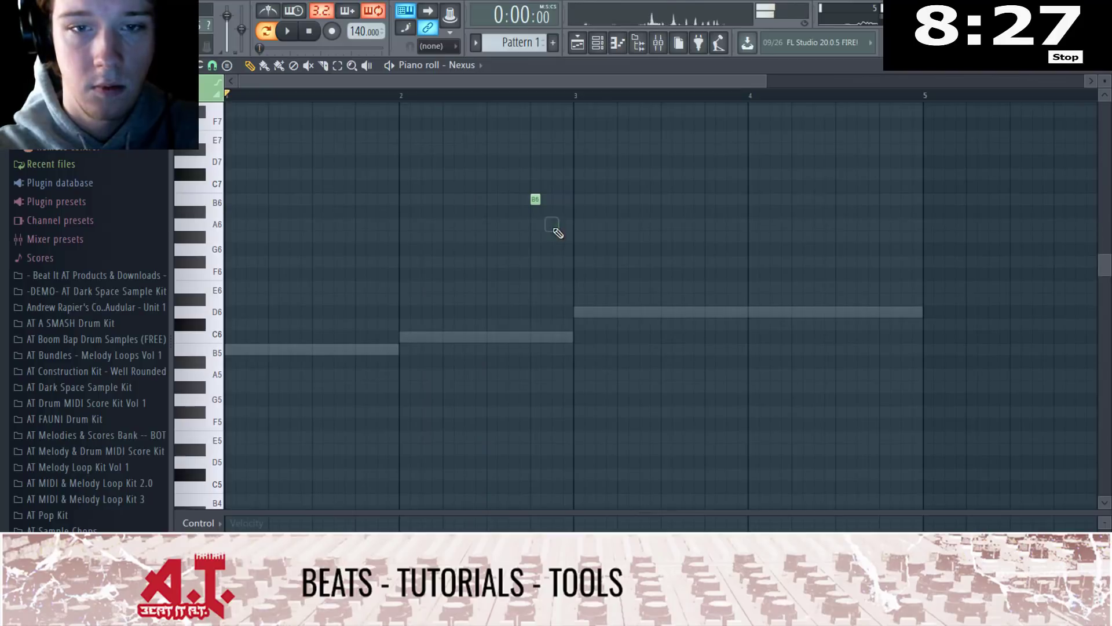
pyautogui.click(557, 238)
pyautogui.rightClick(559, 238)
pyautogui.click(556, 259)
pyautogui.rightClick(556, 260)
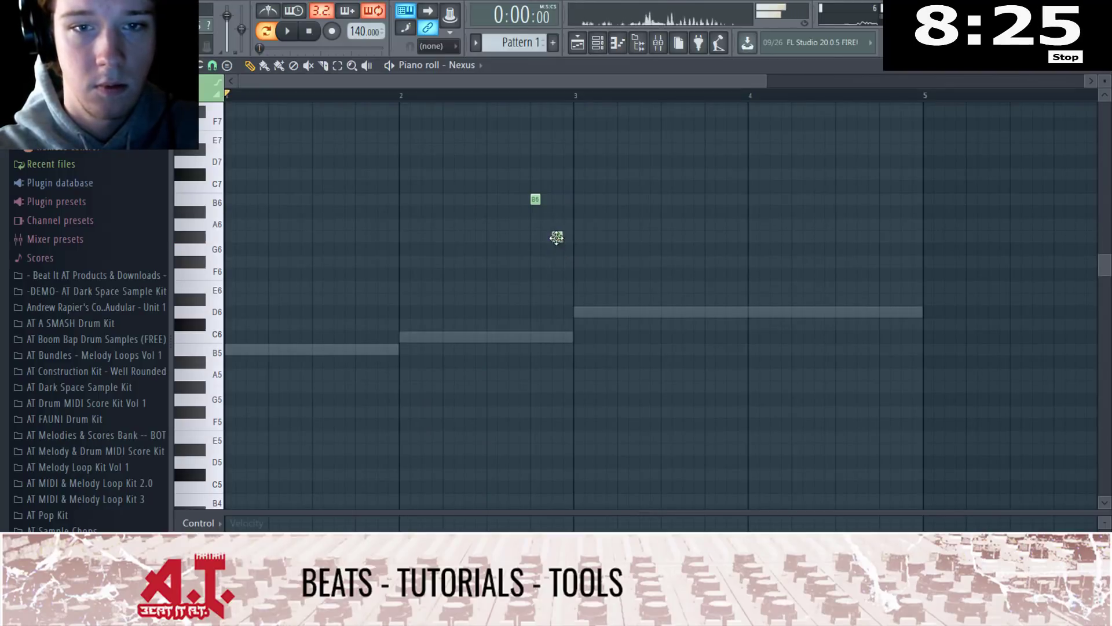
pyautogui.moveTo(556, 238); pyautogui.dragTo(556, 238)
pyautogui.press('space')
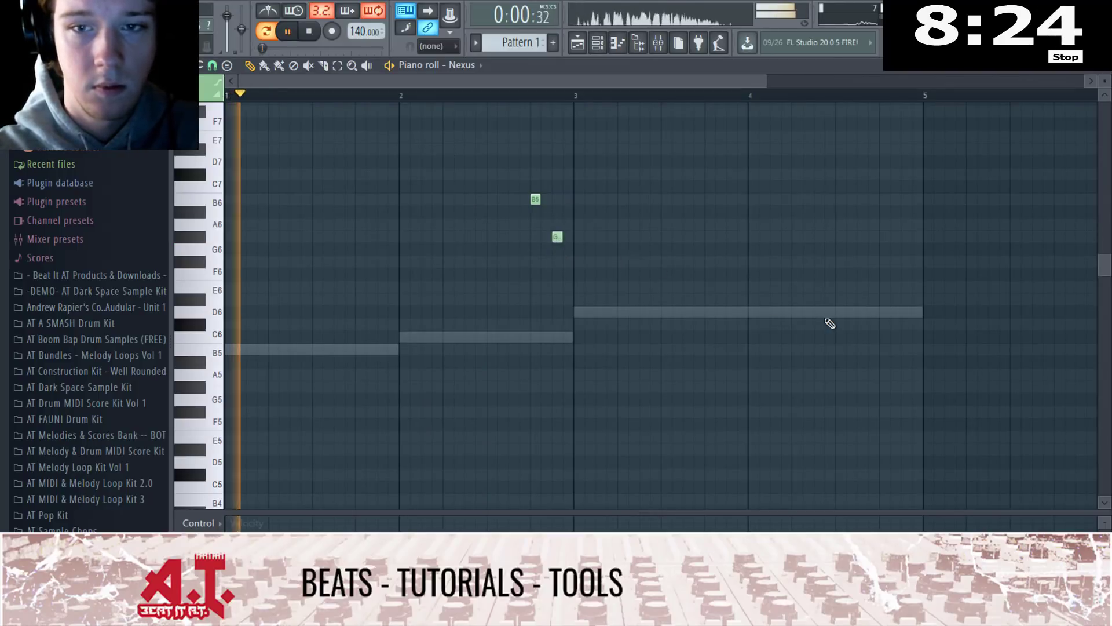
# Add one-step melody notes G#6, D#6, E6 and D#6 across bar 3, ending just before bar 4, and play them back
pyautogui.click(643, 238)
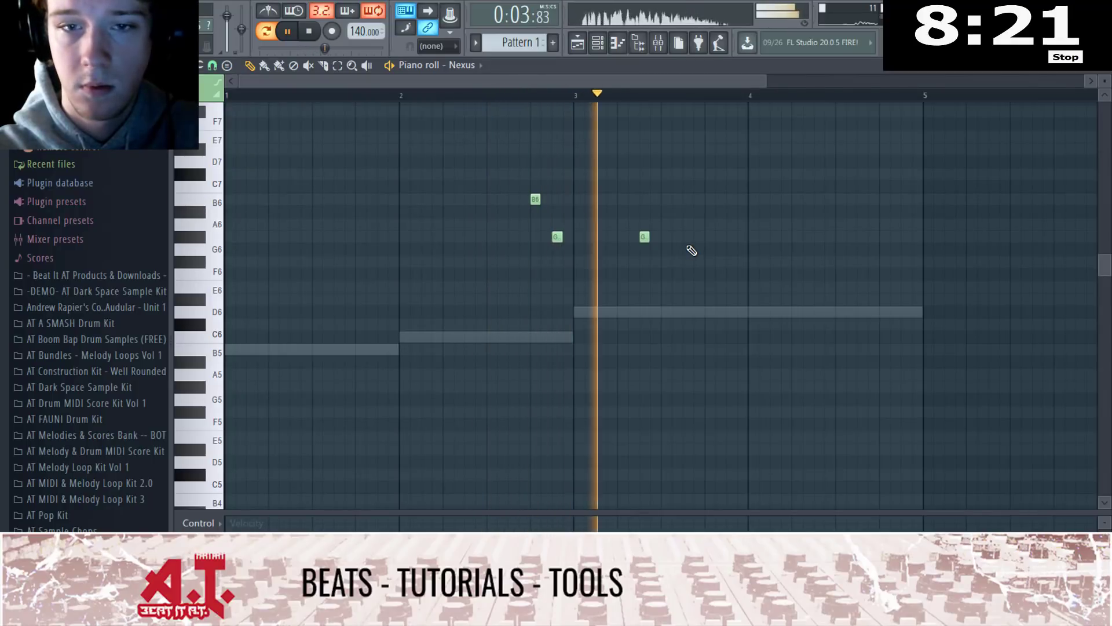
pyautogui.click(688, 262)
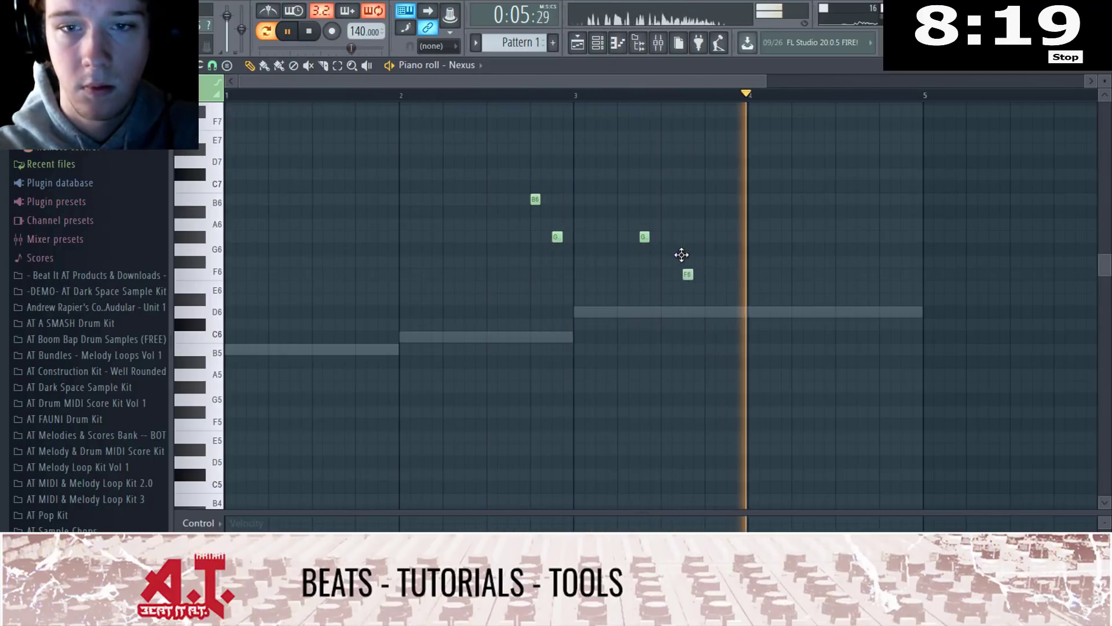
pyautogui.moveTo(690, 261); pyautogui.dragTo(708, 290)
pyautogui.press('space')
pyautogui.click(715, 287)
pyautogui.press('space')
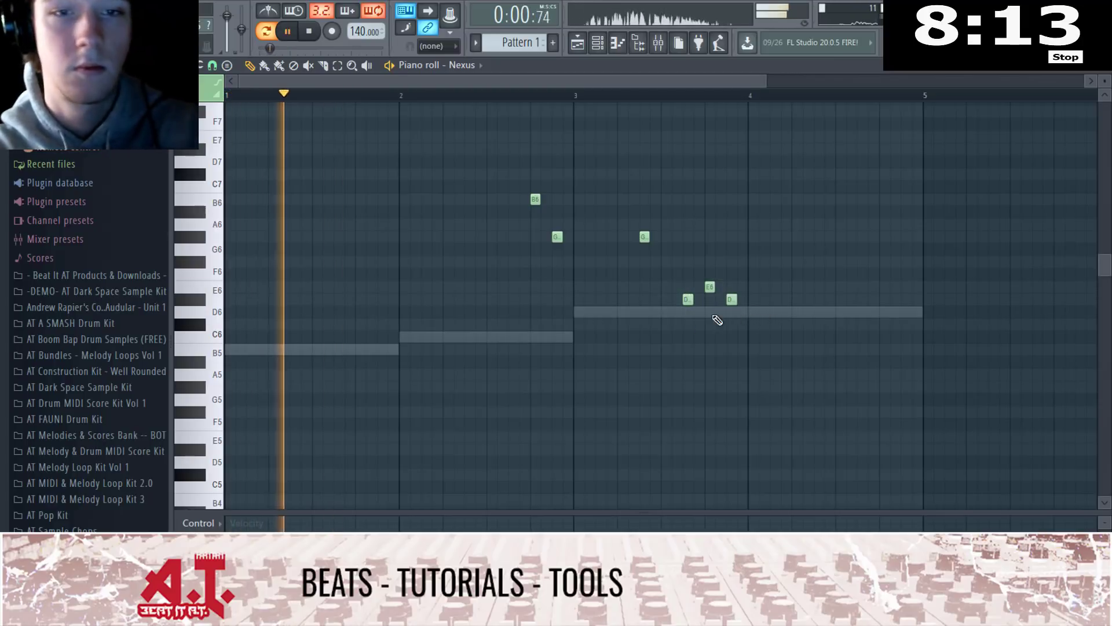
# Check the Cthulhu chord notes against the melody in its piano roll, stop playback, and return to Nexus's piano roll
pyautogui.press('F7')
pyautogui.click(391, 129)
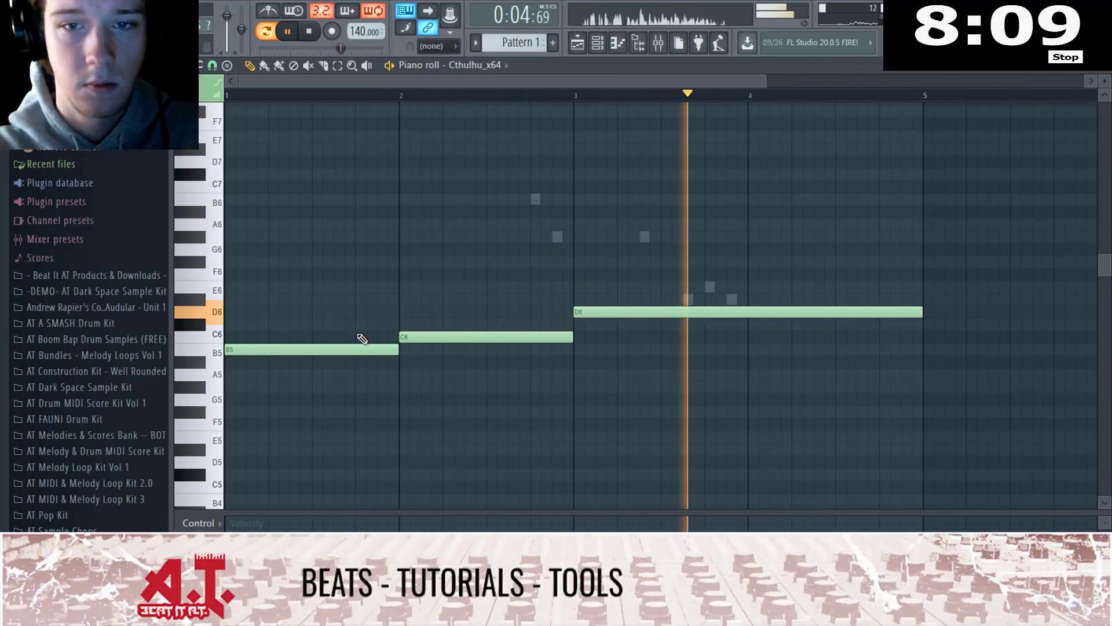
pyautogui.press('space')
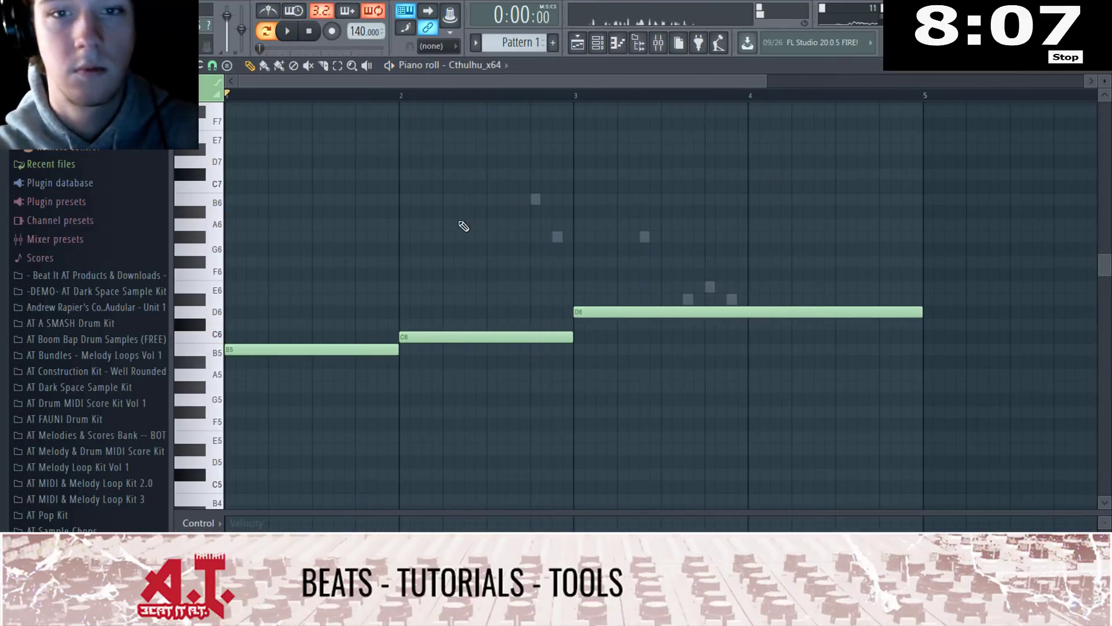
pyautogui.press('Escape')
pyautogui.click(705, 109)
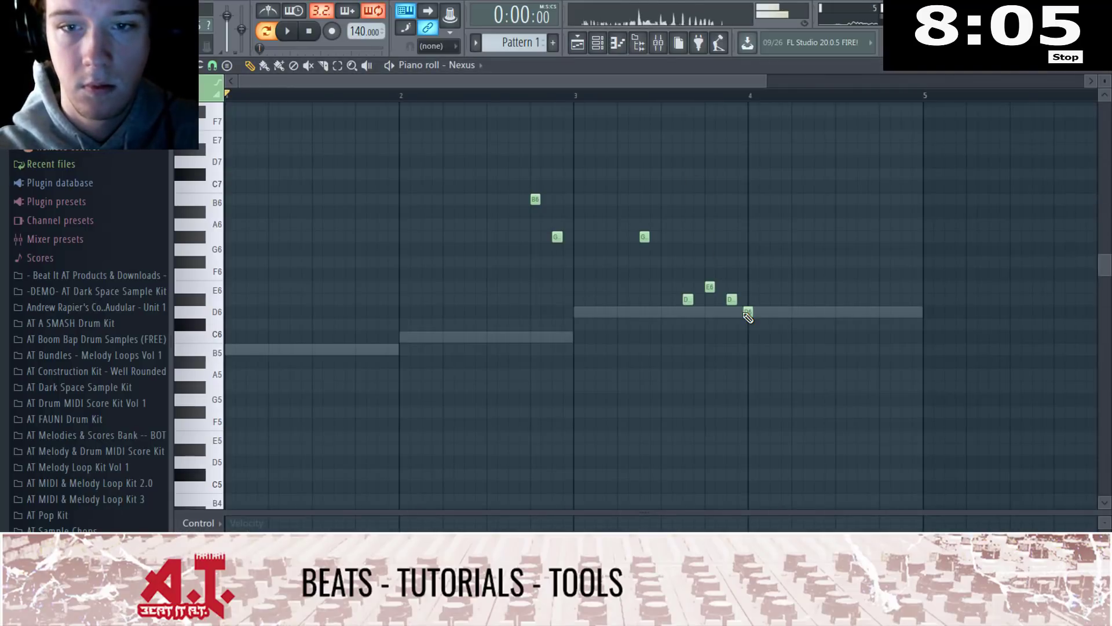
# Remove the D6 note at bar 4, add one-step D#6, C#6 and two B5 notes there during playback, and close the piano roll
pyautogui.rightClick(747, 313)
pyautogui.rightClick(748, 312)
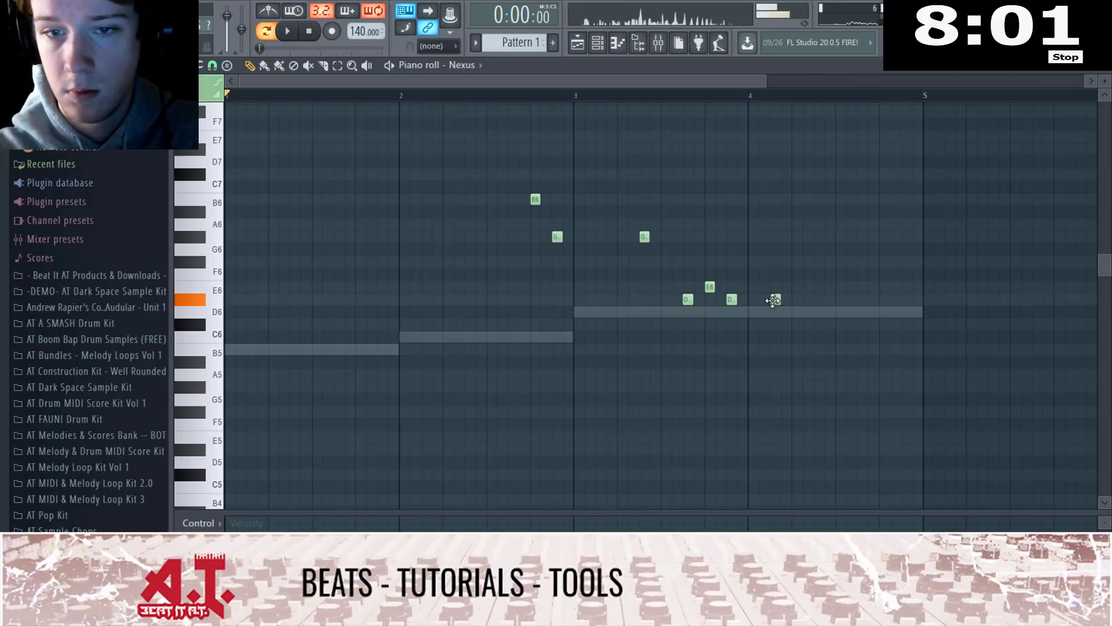
pyautogui.press('space')
pyautogui.click(797, 324)
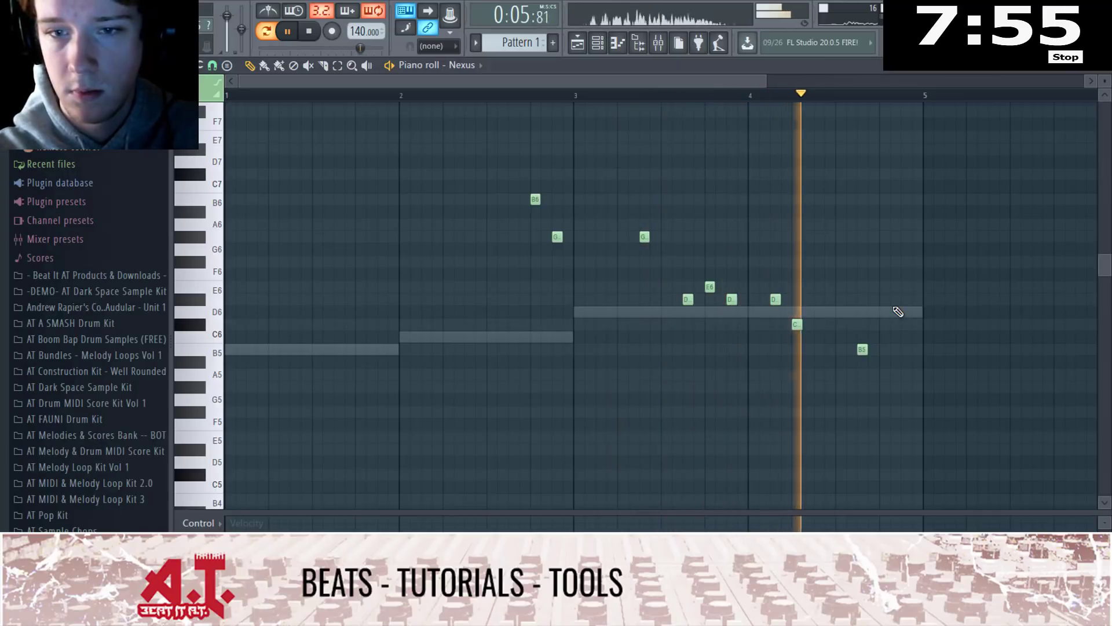
pyautogui.click(906, 349)
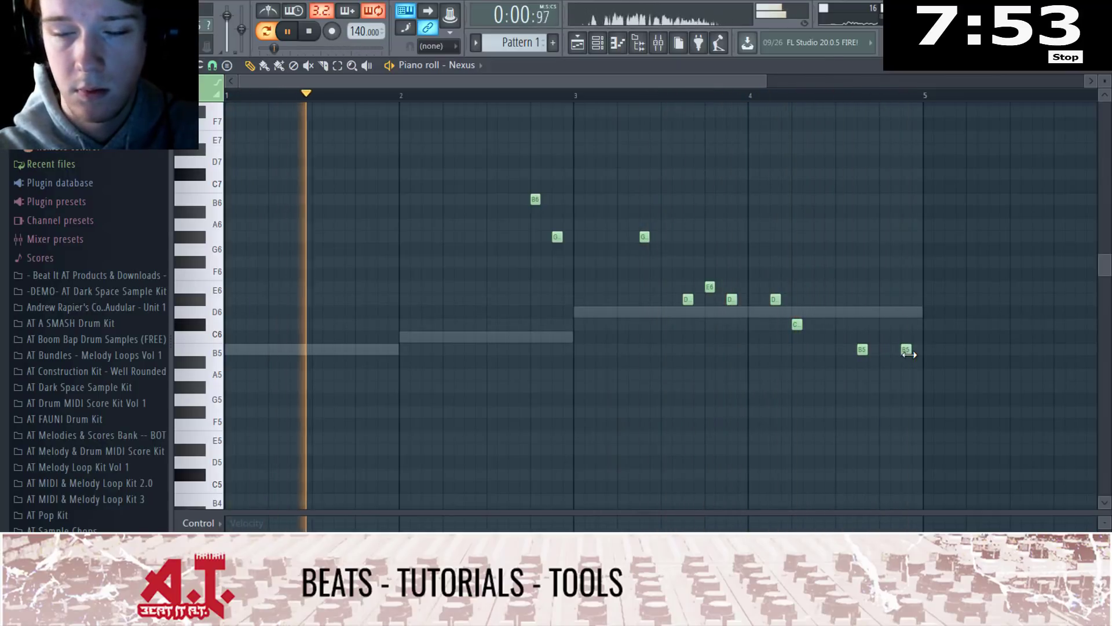
pyautogui.press('Escape')
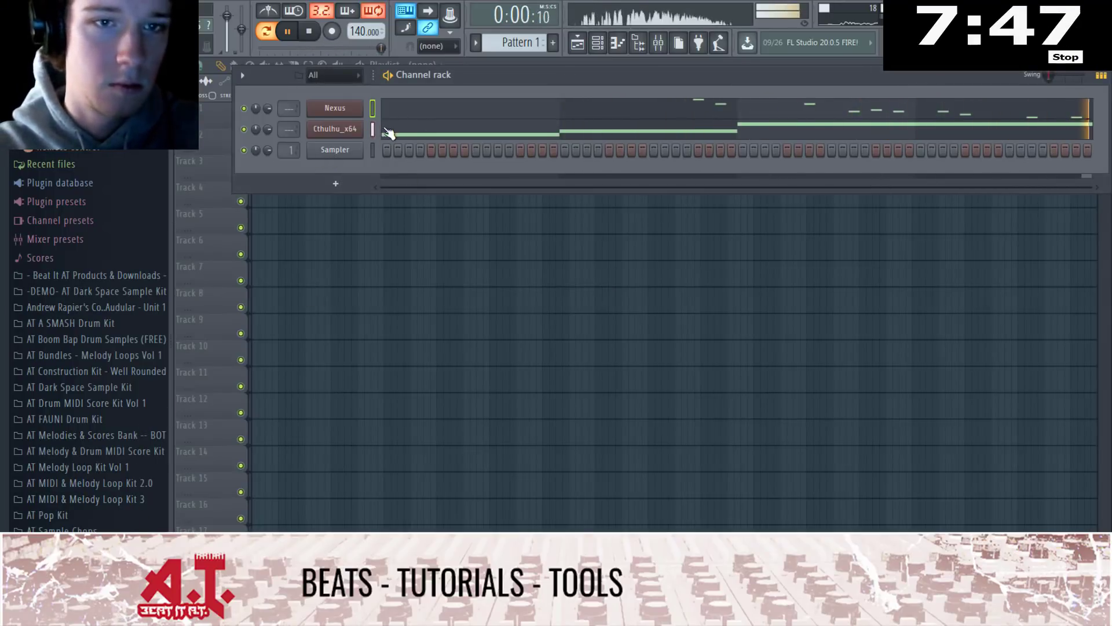
# Route the Nexus channel to mixer track 2, stop playback, and add Gross Beat in effect slot 3
pyautogui.click(336, 108)
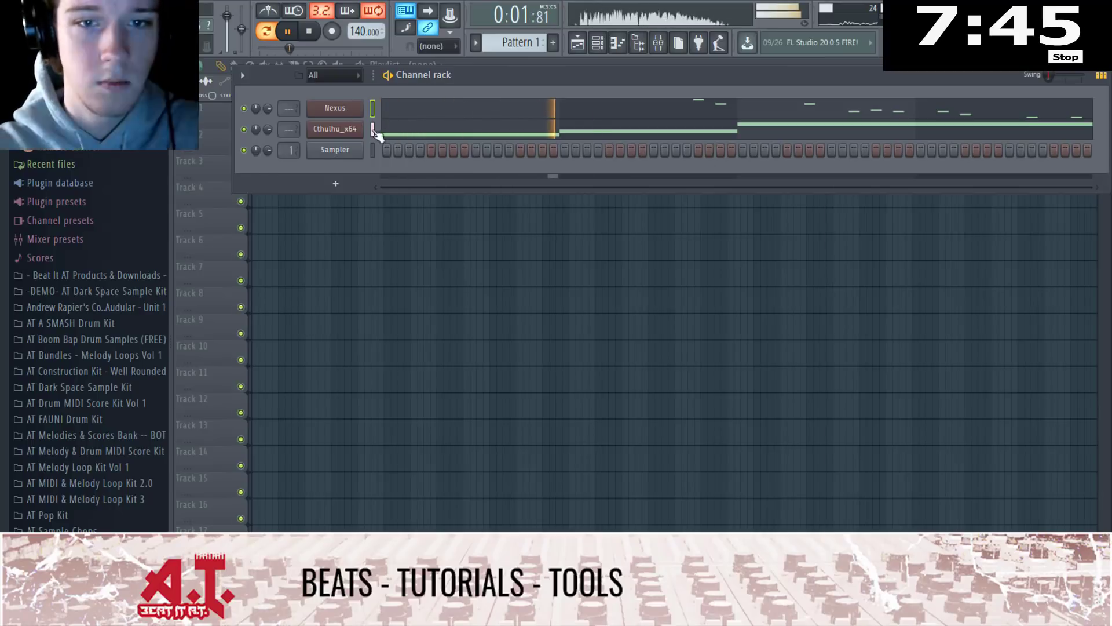
pyautogui.click(806, 224)
pyautogui.press('space')
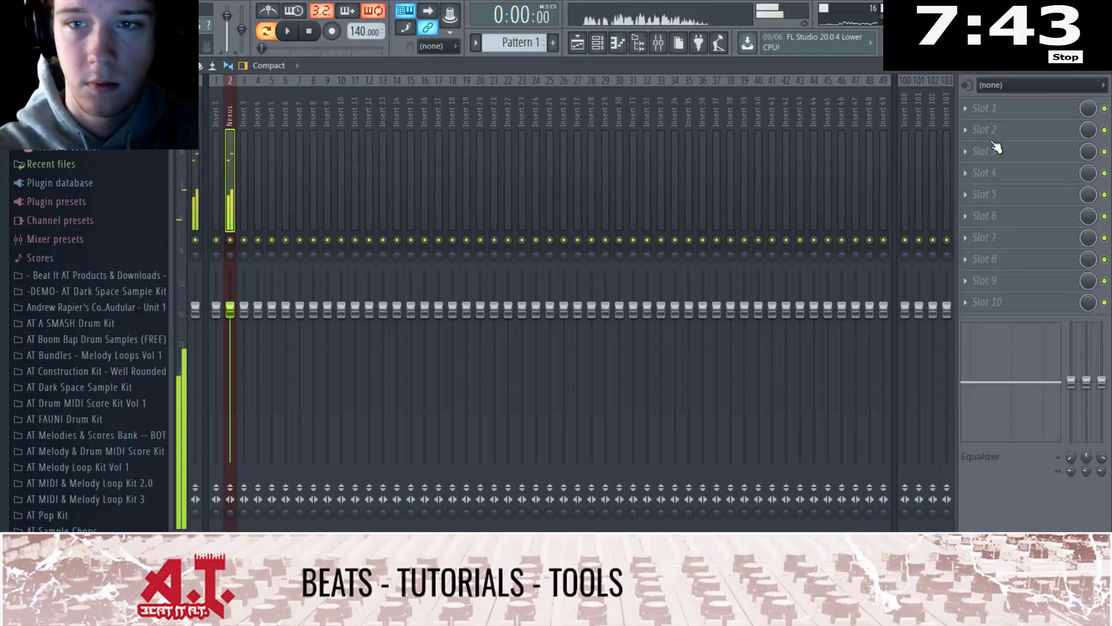
pyautogui.click(989, 144)
pyautogui.press('g')
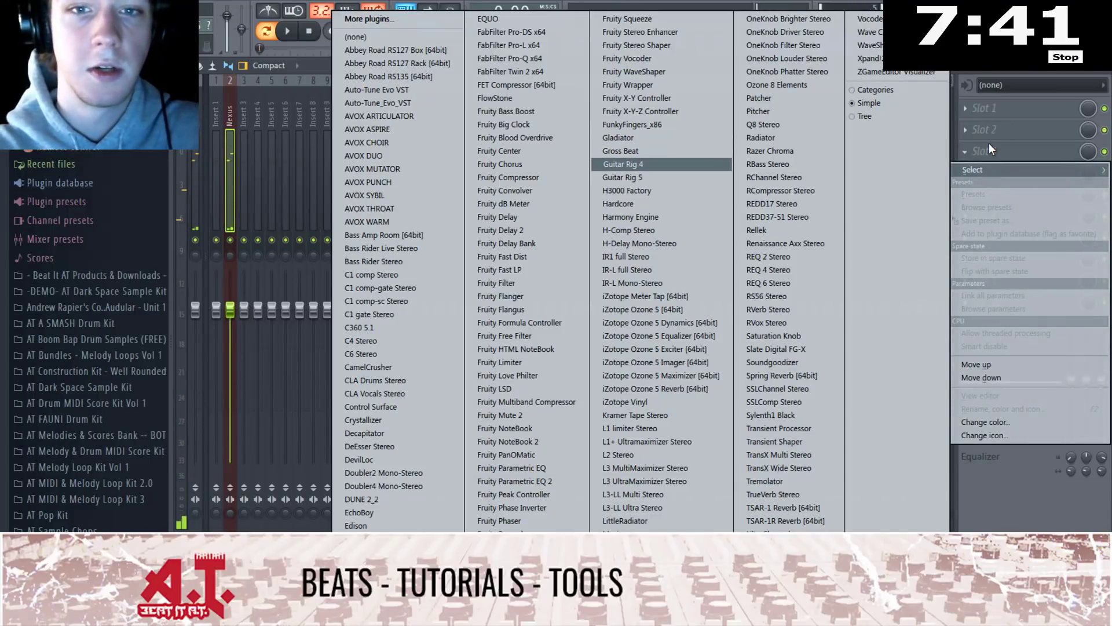
pyautogui.click(661, 151)
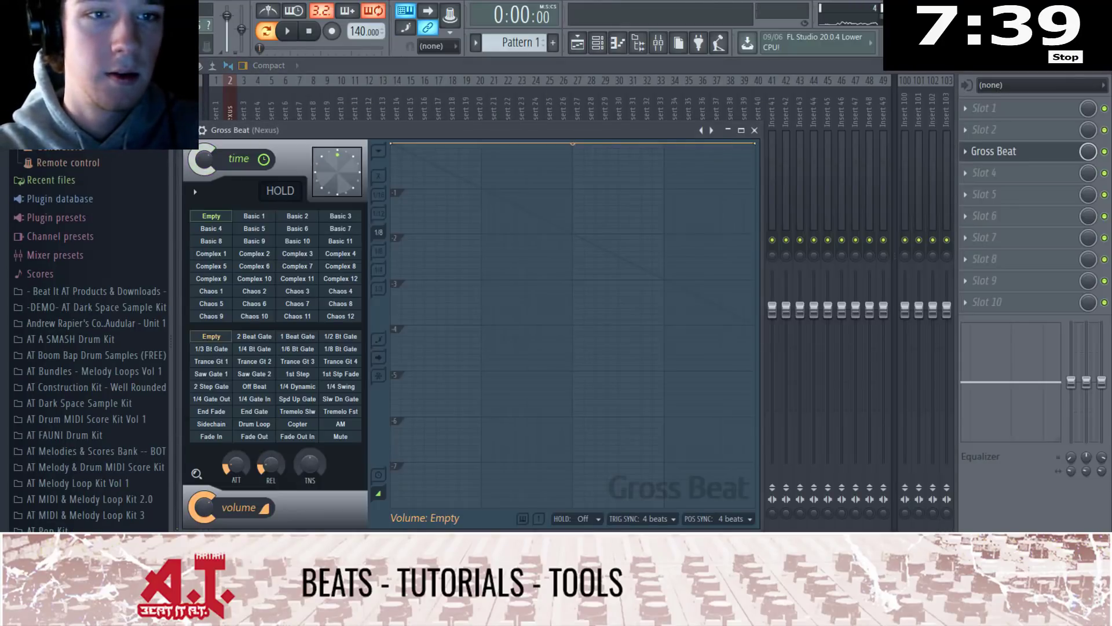
# Load the Beat It AT Gross Beat preset into Gross Beat
pyautogui.click(203, 130)
pyautogui.moveTo(286, 177)
pyautogui.click(418, 169)
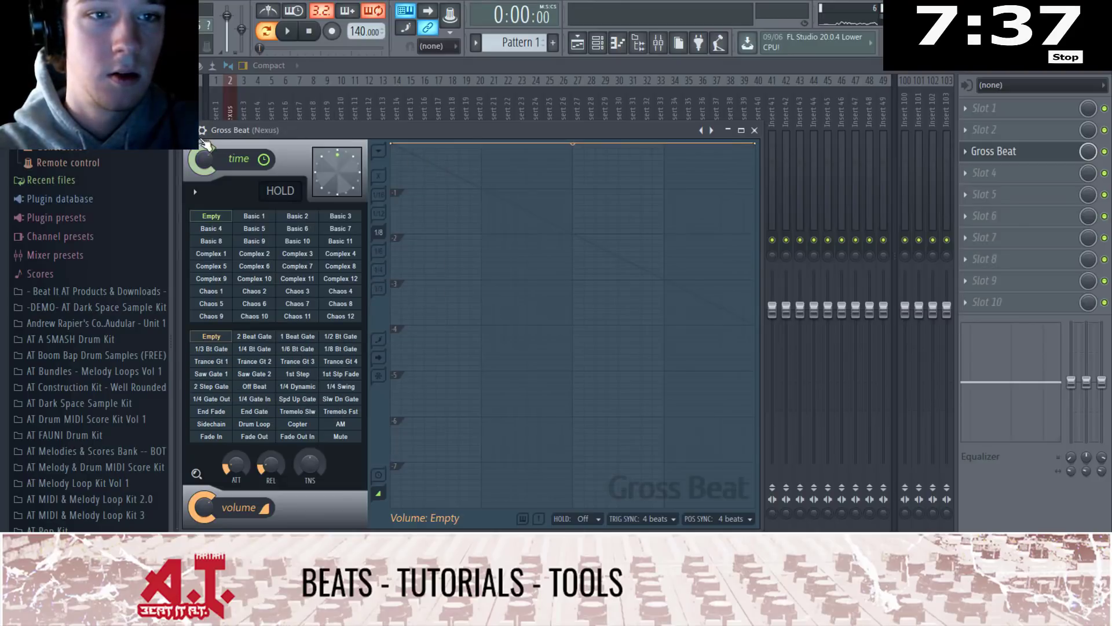
pyautogui.click(203, 130)
pyautogui.moveTo(215, 167)
pyautogui.click(421, 174)
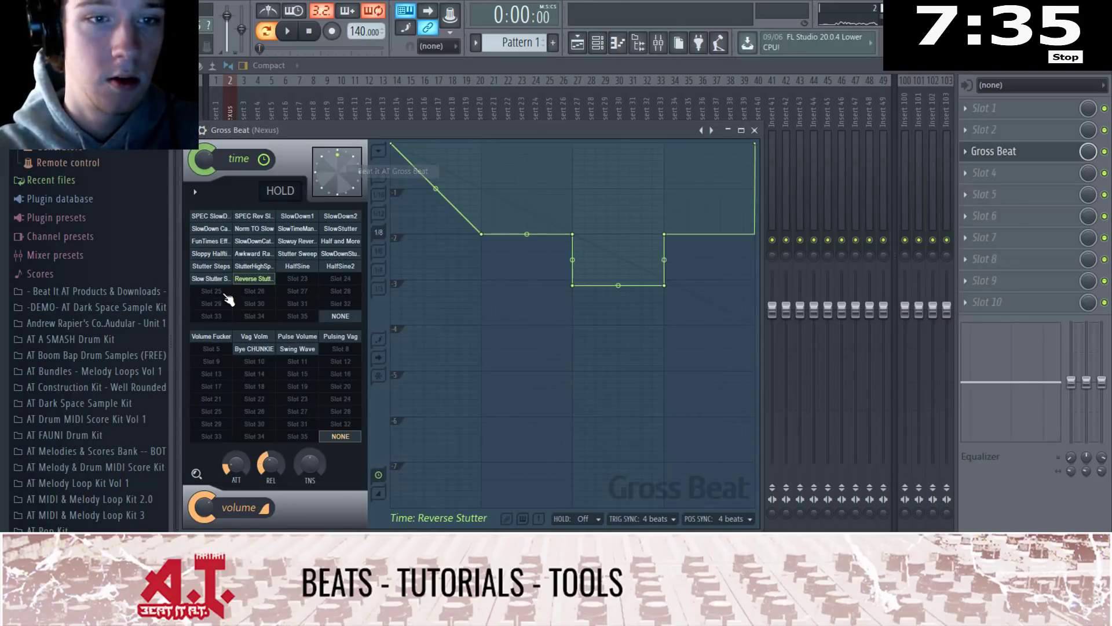
# Audition the Slow Stutter Stop time effect with the pattern playing, and switch to Reverse Stutter
pyautogui.click(211, 278)
pyautogui.press('space')
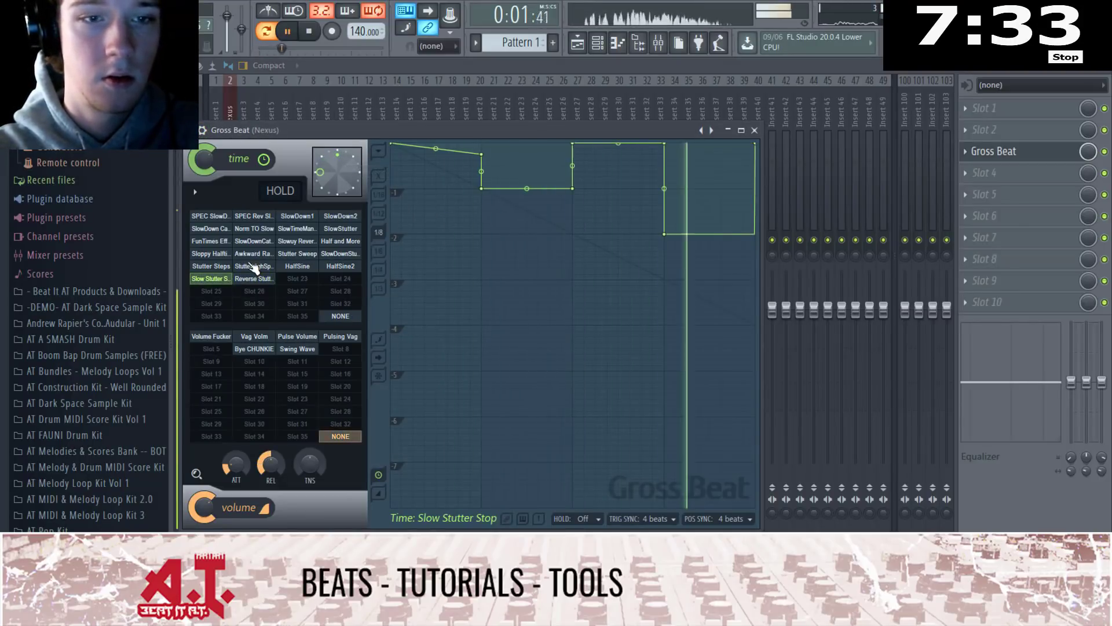
pyautogui.click(252, 280)
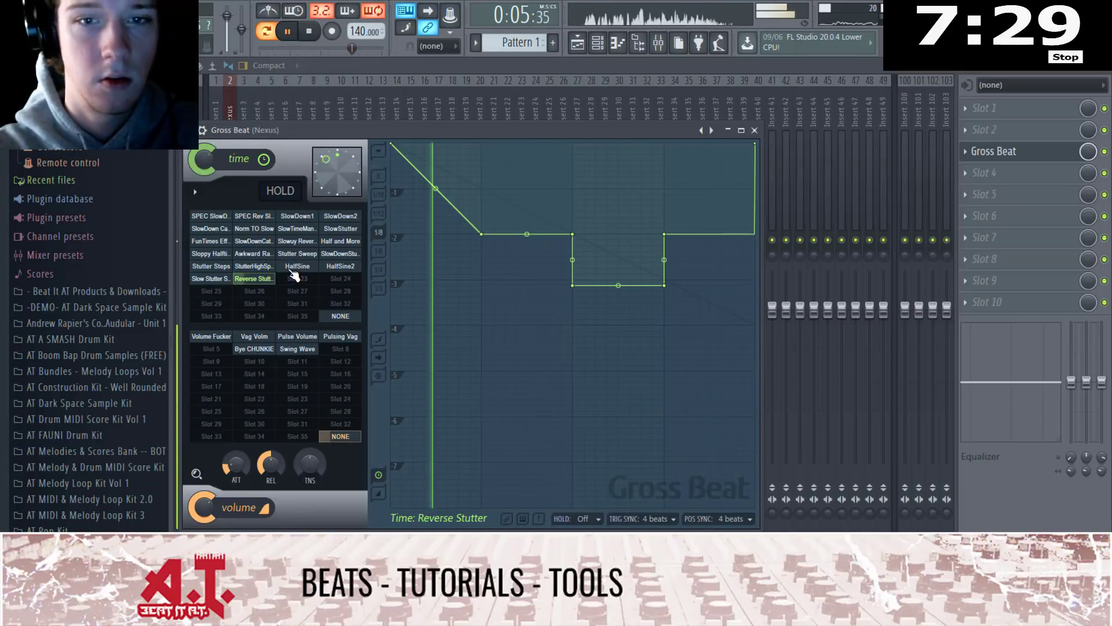
# Raise both bottom corners of the Reverse Stutter envelope's dip to the third grid line and close Gross Beat
pyautogui.moveTo(573, 285); pyautogui.dragTo(572, 280)
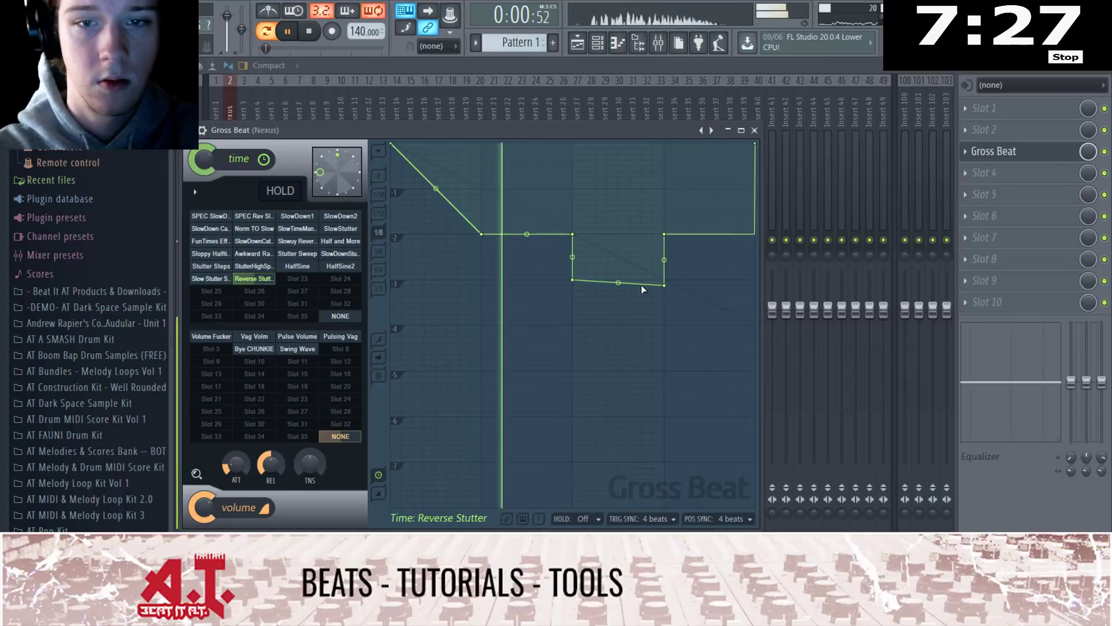
pyautogui.moveTo(664, 285); pyautogui.dragTo(664, 280)
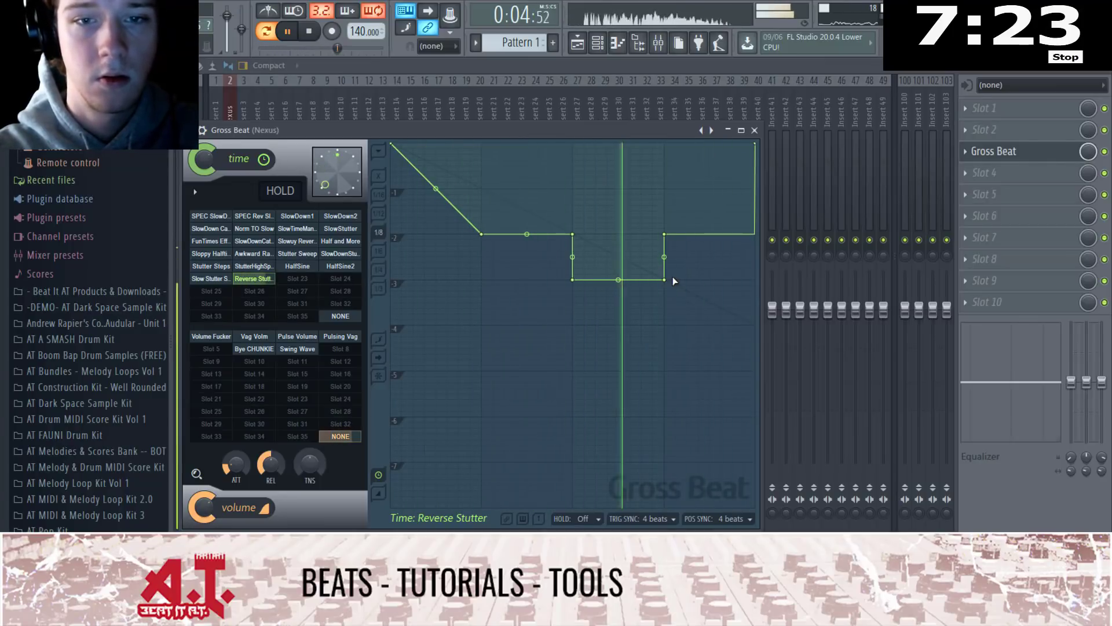
pyautogui.click(754, 131)
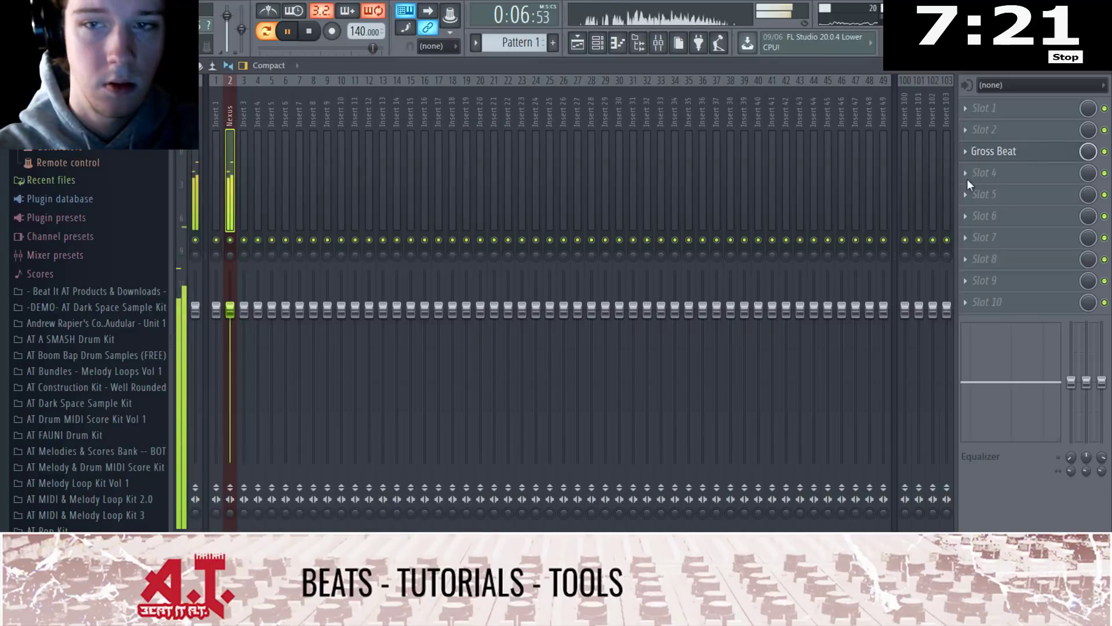
# Add a second Gross Beat in slot 4, load the Beat It AT Gross Beat preset, and choose the SlowDown2 time effect
pyautogui.click(1022, 184)
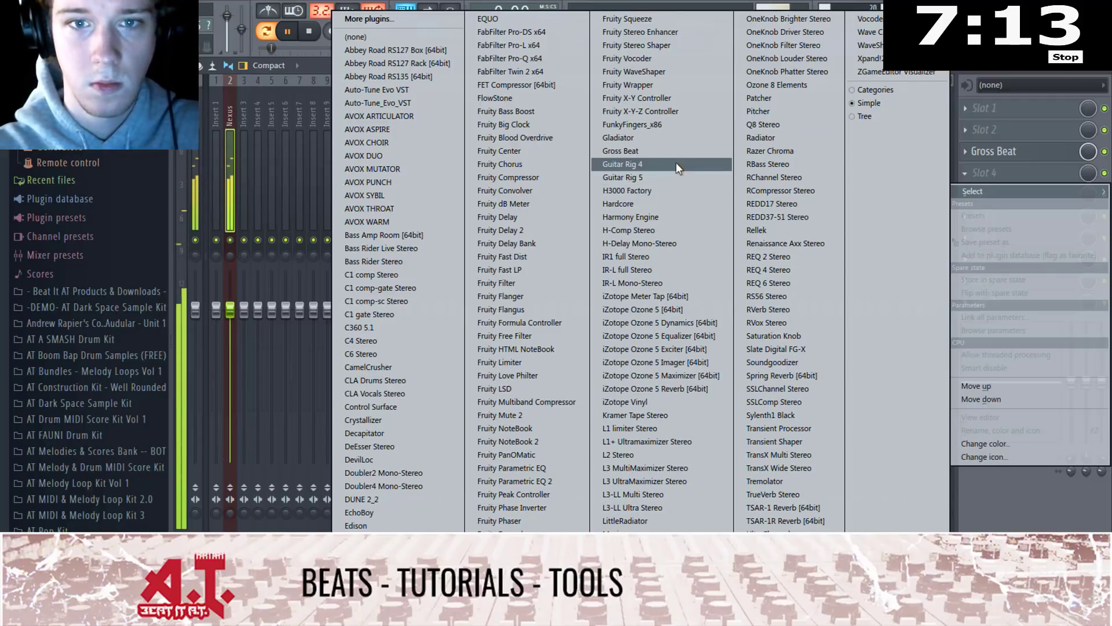
pyautogui.click(683, 149)
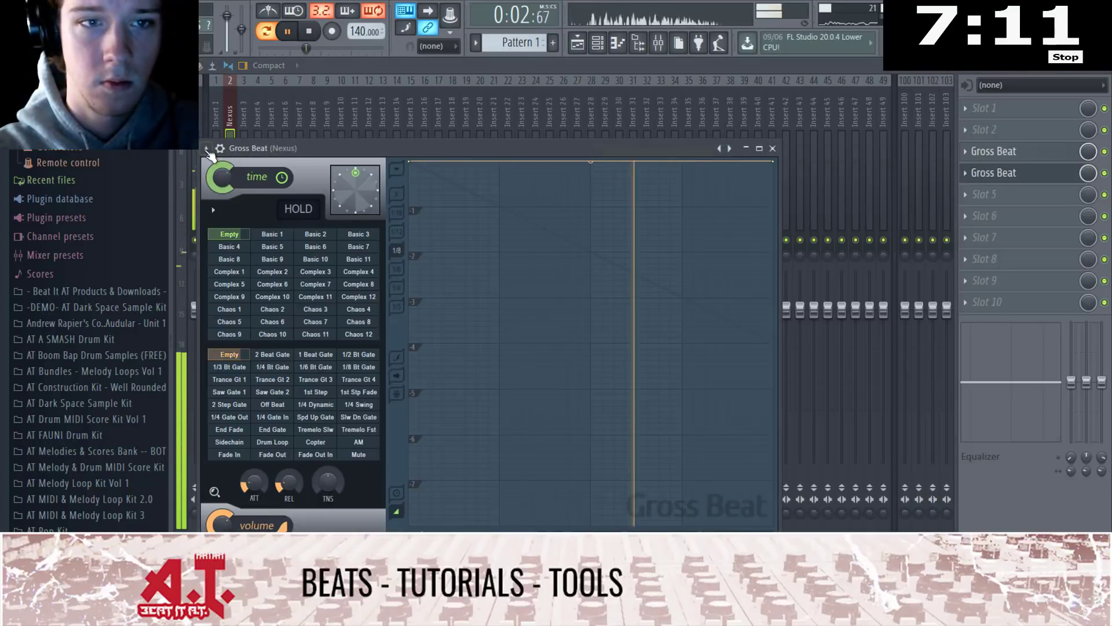
pyautogui.click(208, 149)
pyautogui.moveTo(232, 186)
pyautogui.click(413, 199)
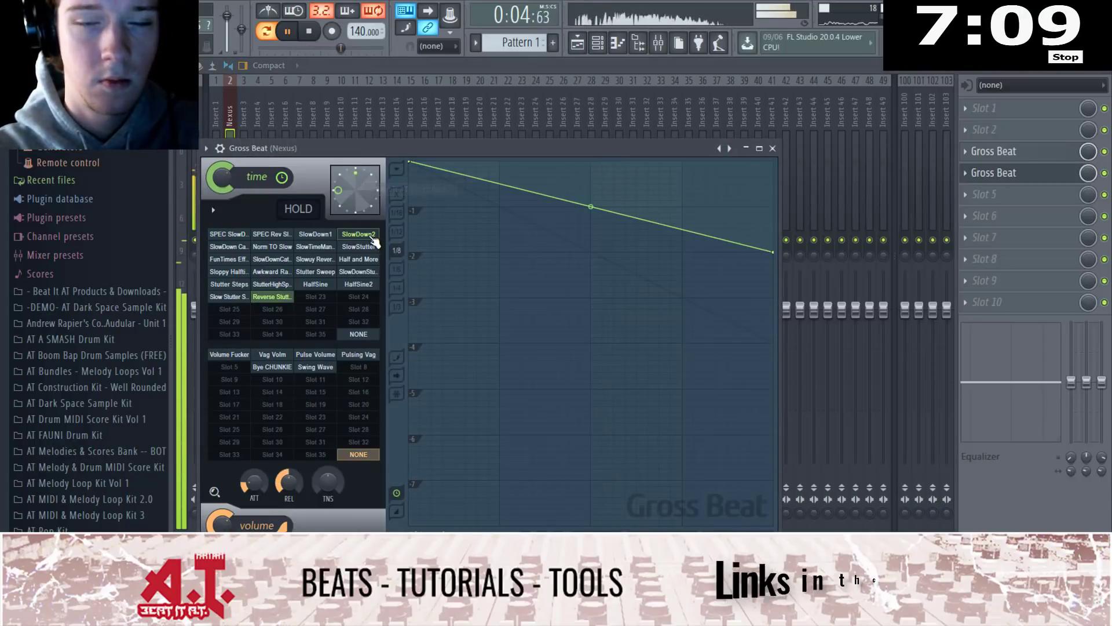
# Set the second Gross Beat's click reduction to High (melodic) and close the plugin
pyautogui.click(213, 210)
pyautogui.moveTo(235, 224)
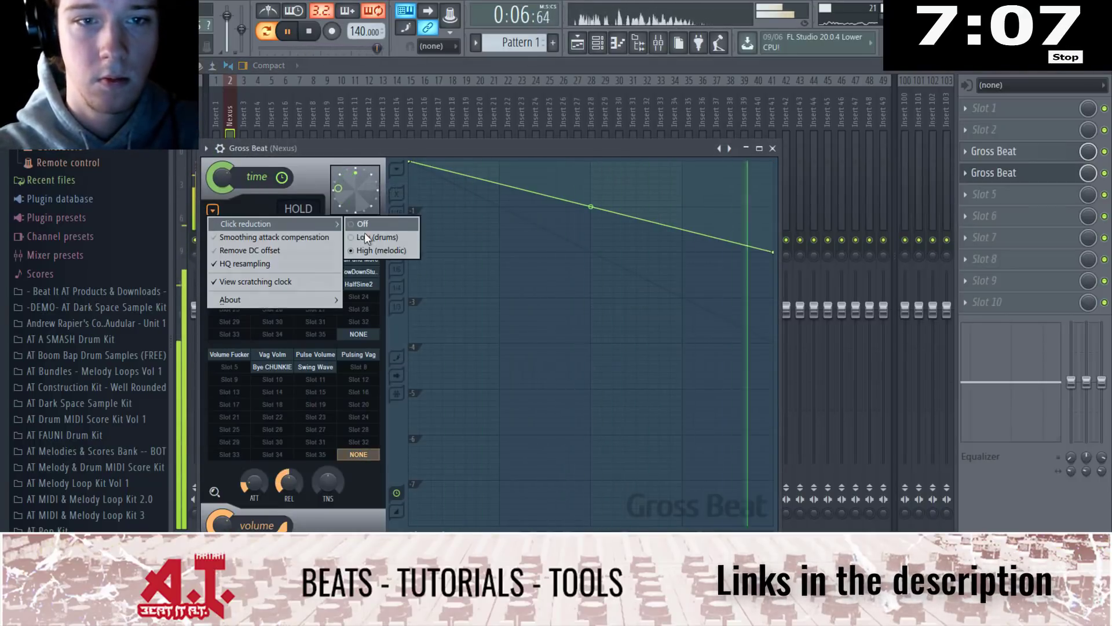
pyautogui.click(371, 249)
pyautogui.click(773, 149)
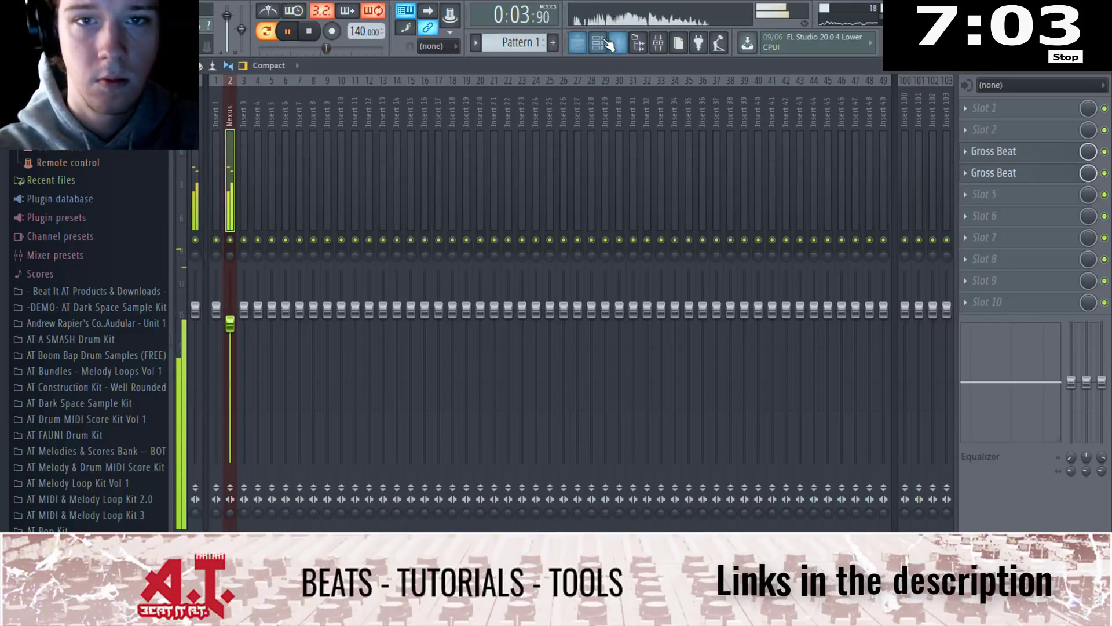
# Add Fruity Parametric EQ 2 in slot 5 of the Nexus track and change band 1's filter shape
pyautogui.click(988, 197)
pyautogui.click(531, 485)
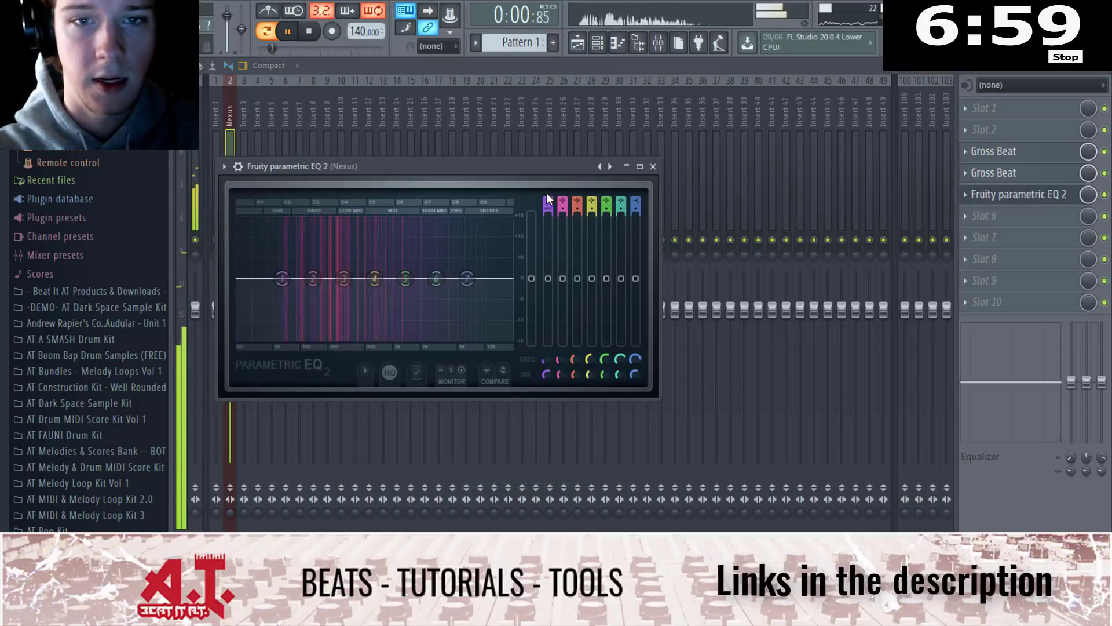
pyautogui.moveTo(548, 199); pyautogui.dragTo(548, 215)
# Shift EQ band 1 to the low mids, lower band 4 slightly, move band 5 towards the presence range, and close the EQ and mixer
pyautogui.moveTo(282, 278); pyautogui.dragTo(355, 273)
pyautogui.moveTo(374, 278)
pyautogui.mouseDown()
pyautogui.moveTo(408, 277)
pyautogui.moveTo(375, 284)
pyautogui.mouseUp()
pyautogui.moveTo(409, 276); pyautogui.dragTo(462, 274)
pyautogui.click(654, 167)
pyautogui.click(1104, 66)
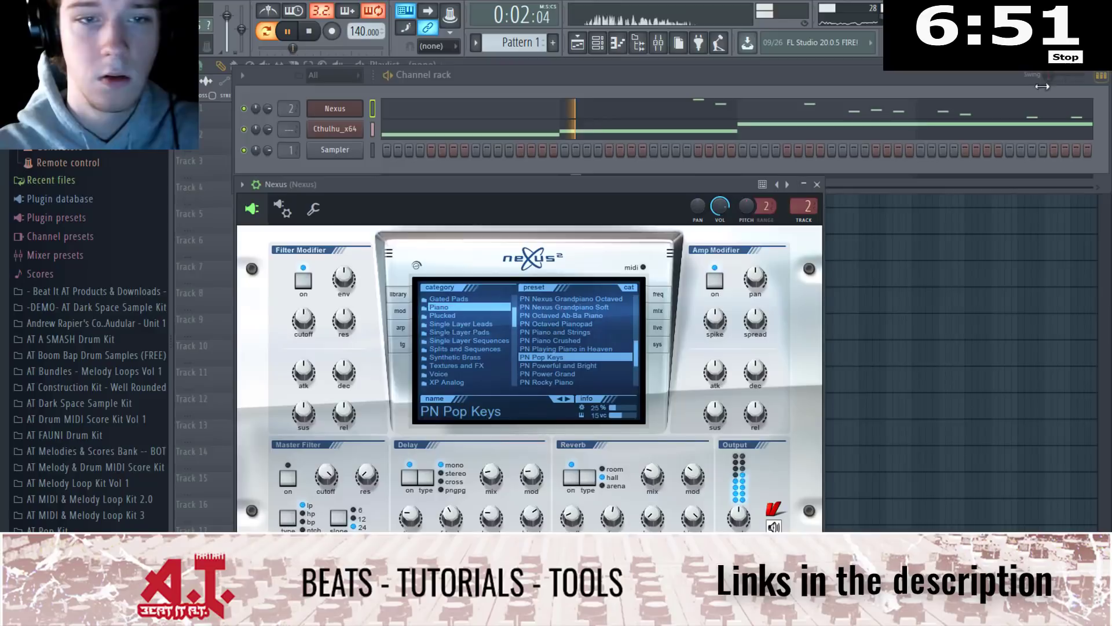
pyautogui.scroll(-10, 45, 373)
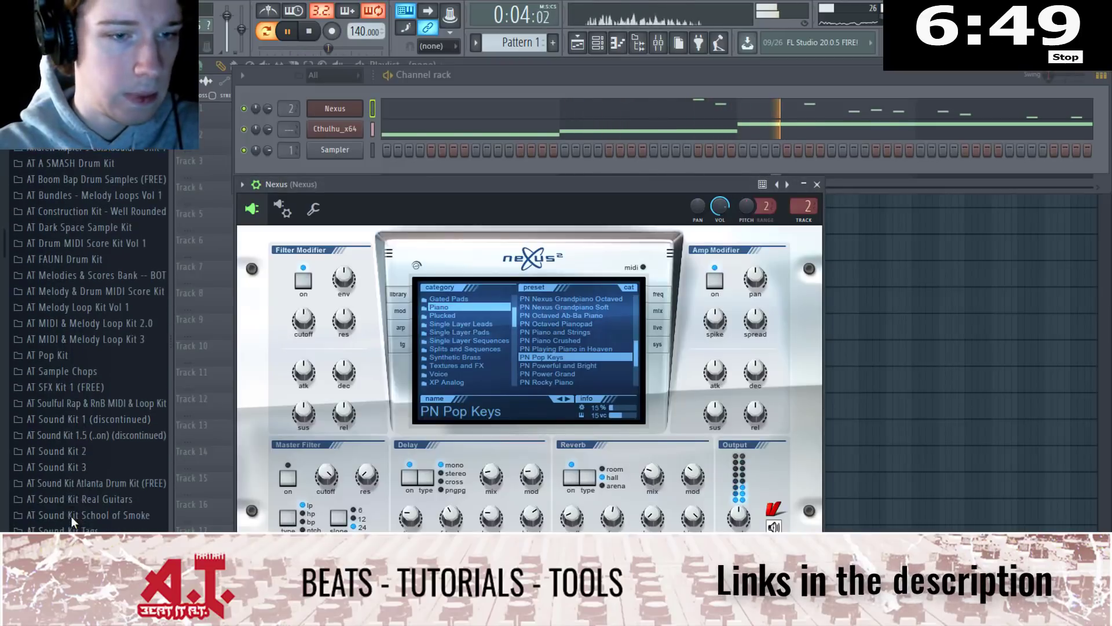
pyautogui.press('space')
pyautogui.press('space')
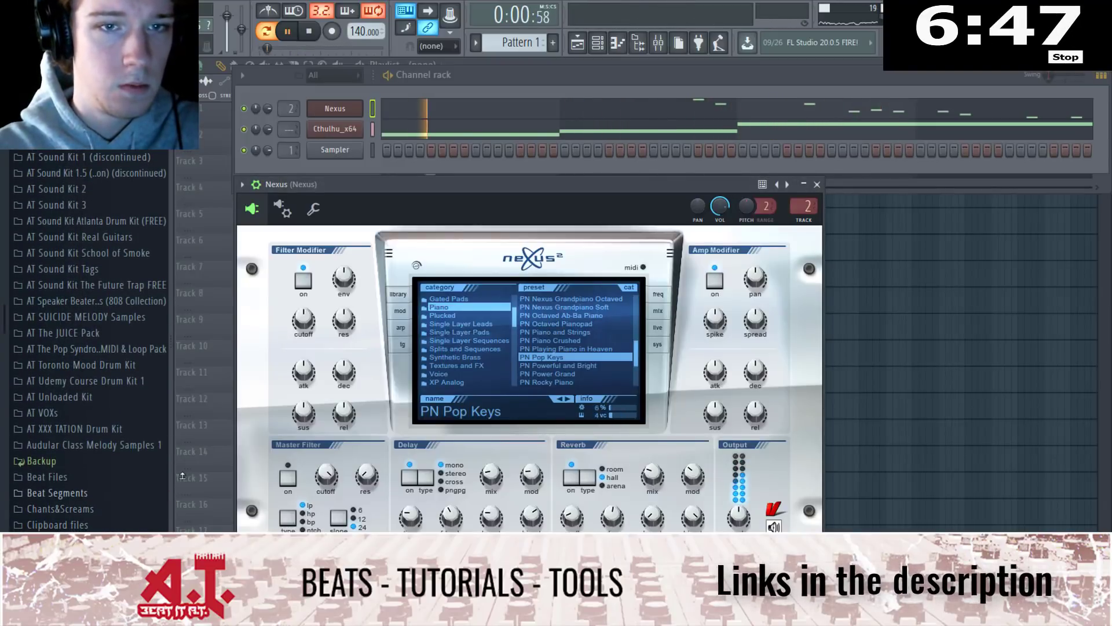
# Arrange three consecutive four-bar clips of Pattern 1 on playlist track 1 from bar 1 and play the song from the start
pyautogui.press('F5')
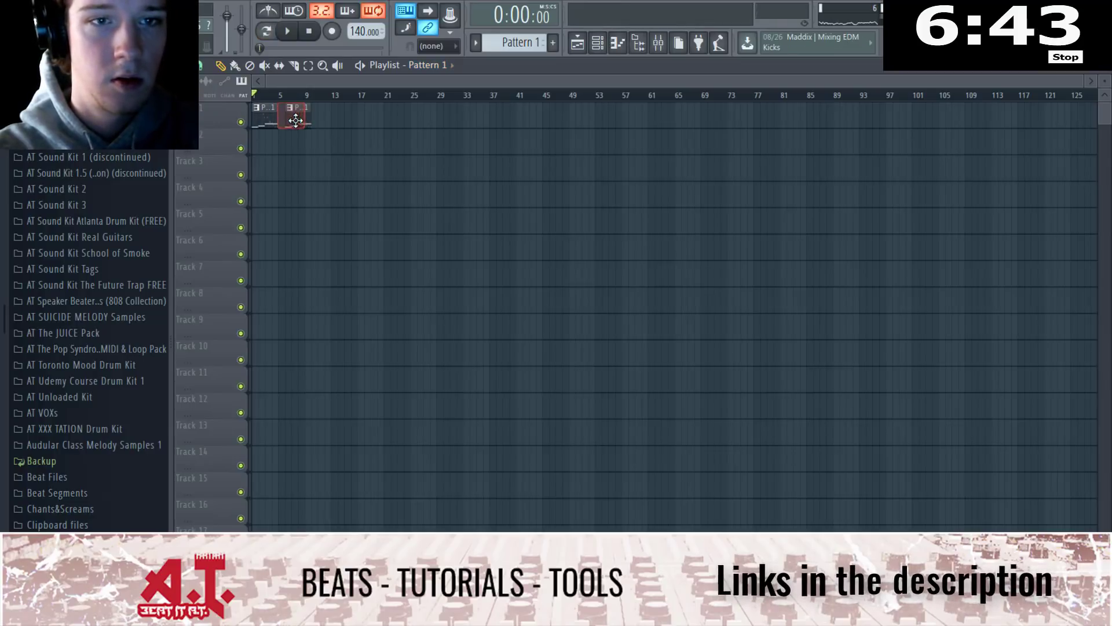
pyautogui.hotkey('ctrl', 'a')
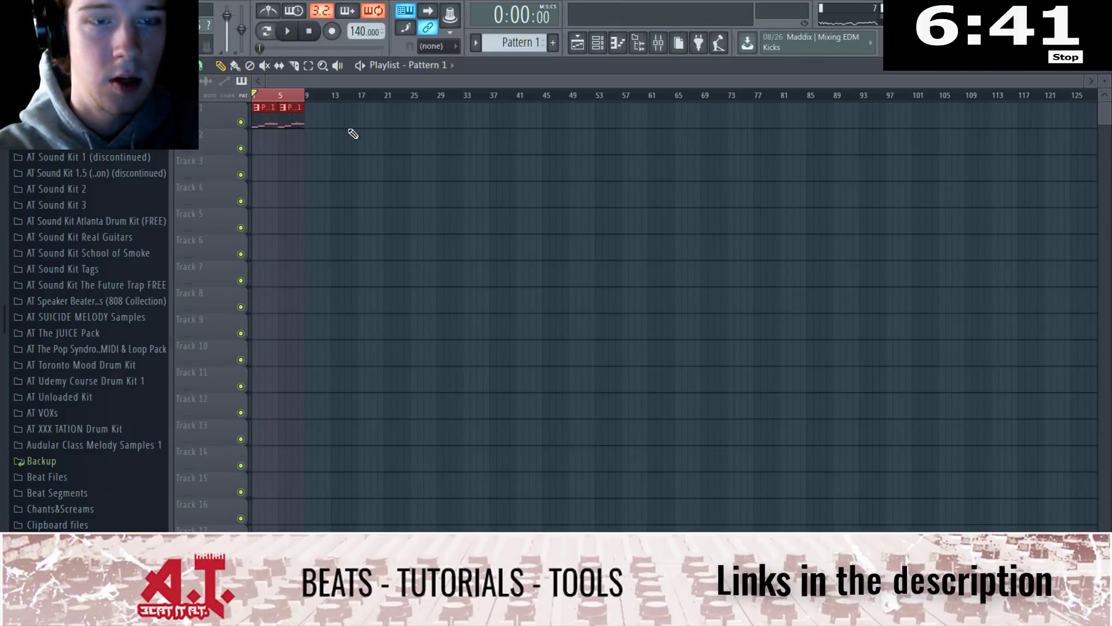
pyautogui.click(281, 97)
pyautogui.keyDown('ctrl'); pyautogui.click(320, 99); pyautogui.keyUp('ctrl')
pyautogui.press('space')
pyautogui.click(267, 96)
pyautogui.click(254, 96)
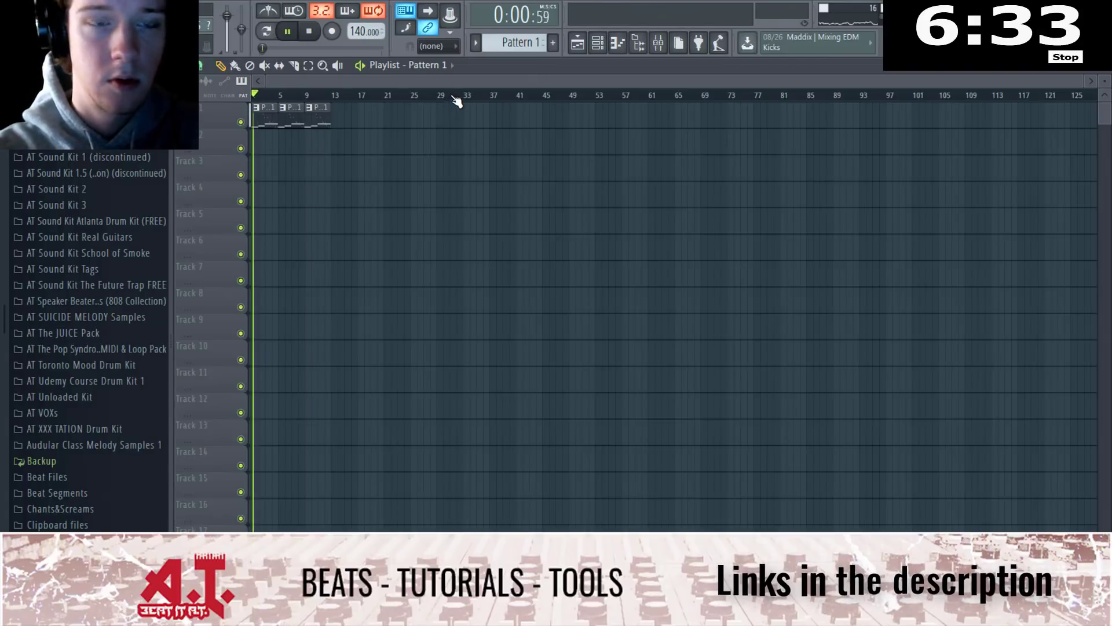
# Open the mixer and load Edison in slot 6 of the Nexus track
pyautogui.click(676, 44)
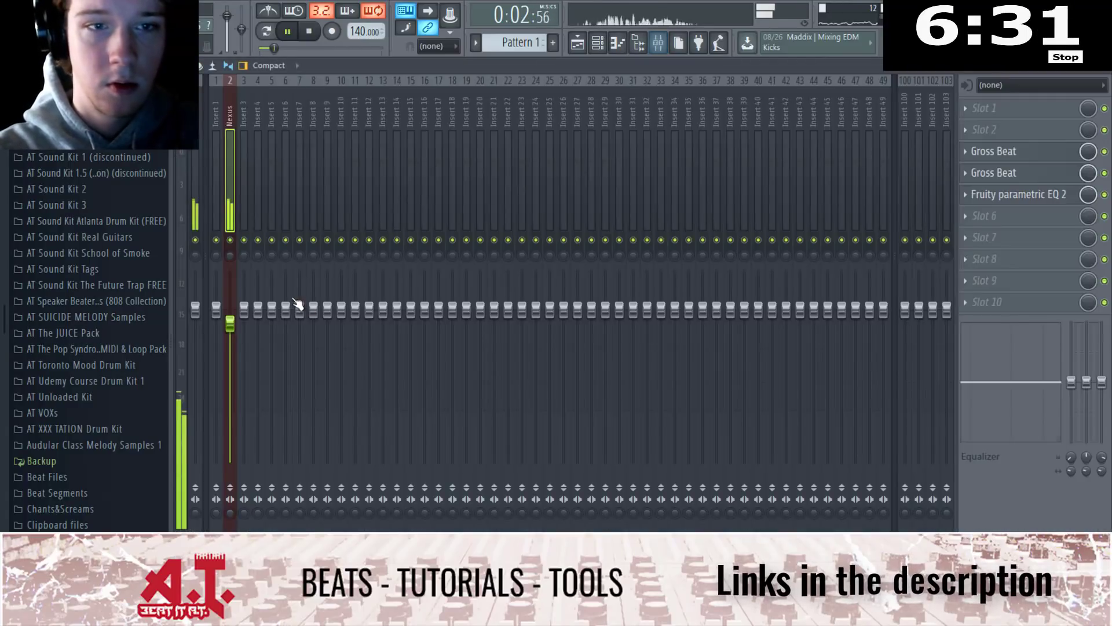
pyautogui.click(1031, 220)
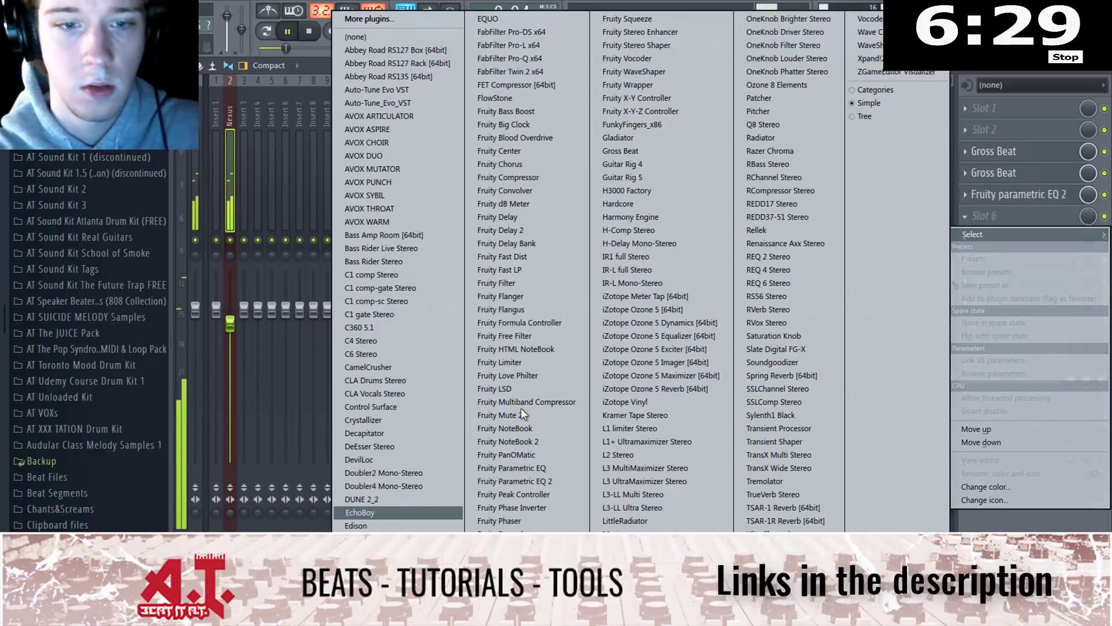
pyautogui.press('e')
pyautogui.press('Return')
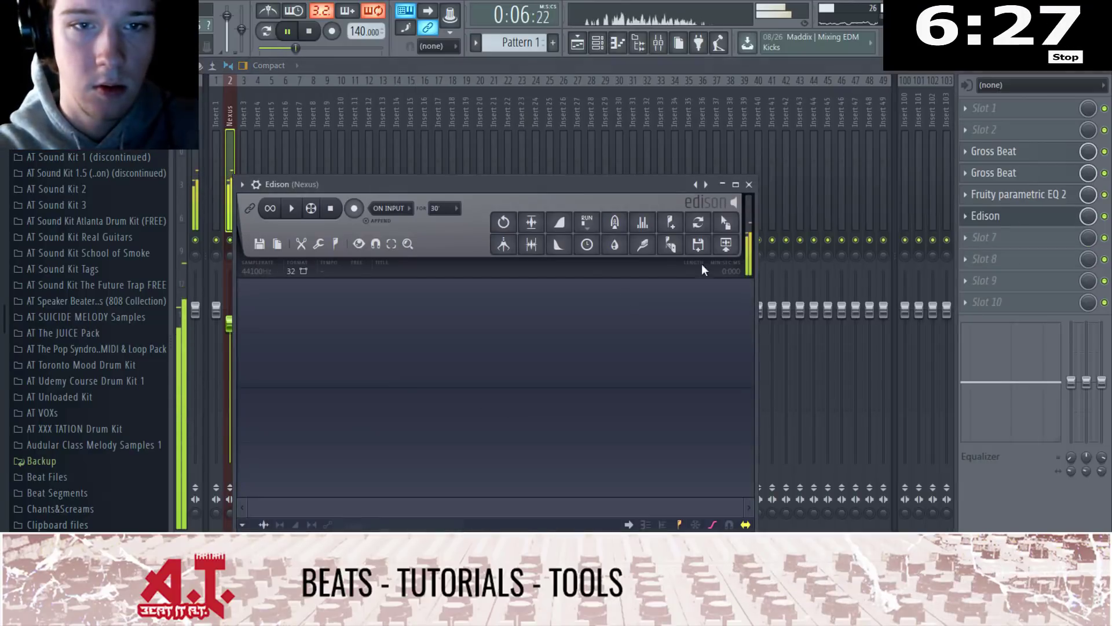
# Record the playing melody in Edison and place the recording on the playlist at about bar 21
pyautogui.click(356, 209)
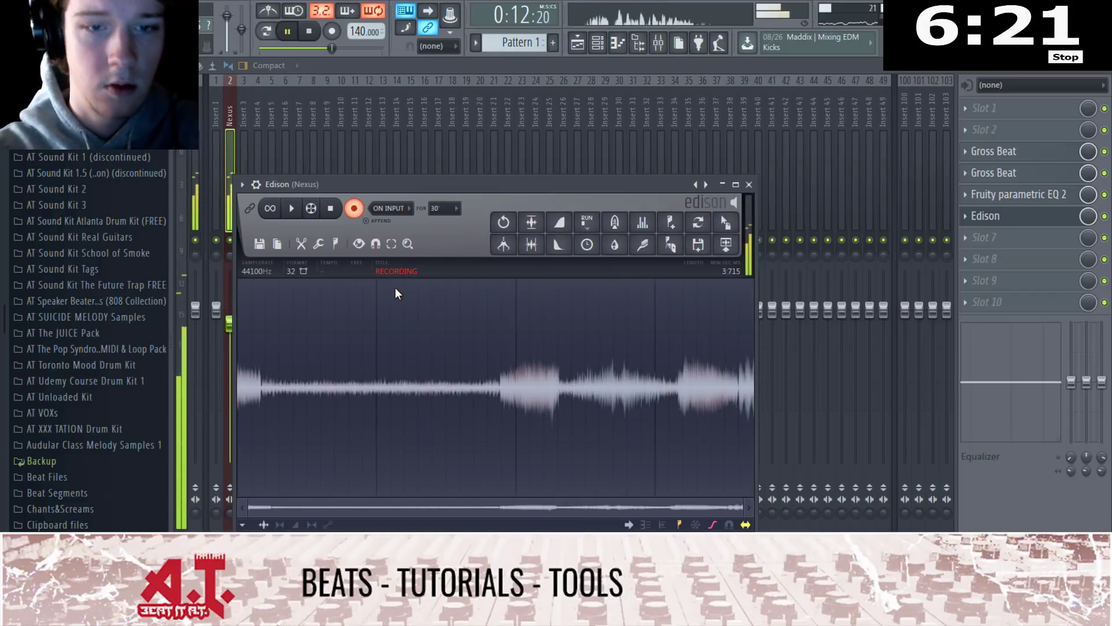
pyautogui.click(333, 210)
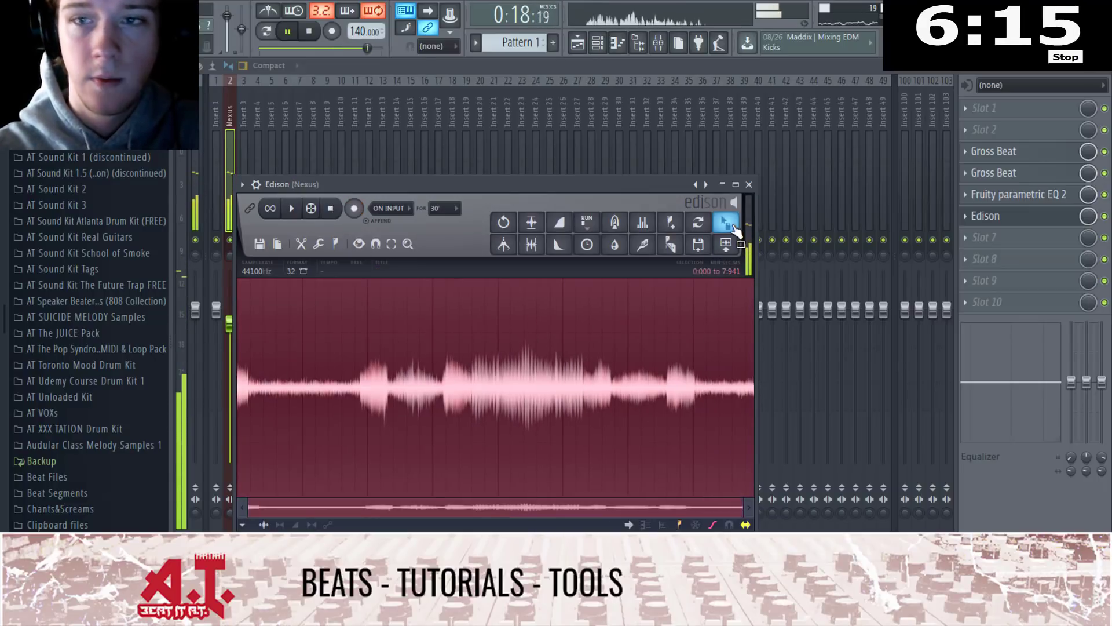
pyautogui.click(1104, 69)
pyautogui.moveTo(726, 221); pyautogui.dragTo(400, 119)
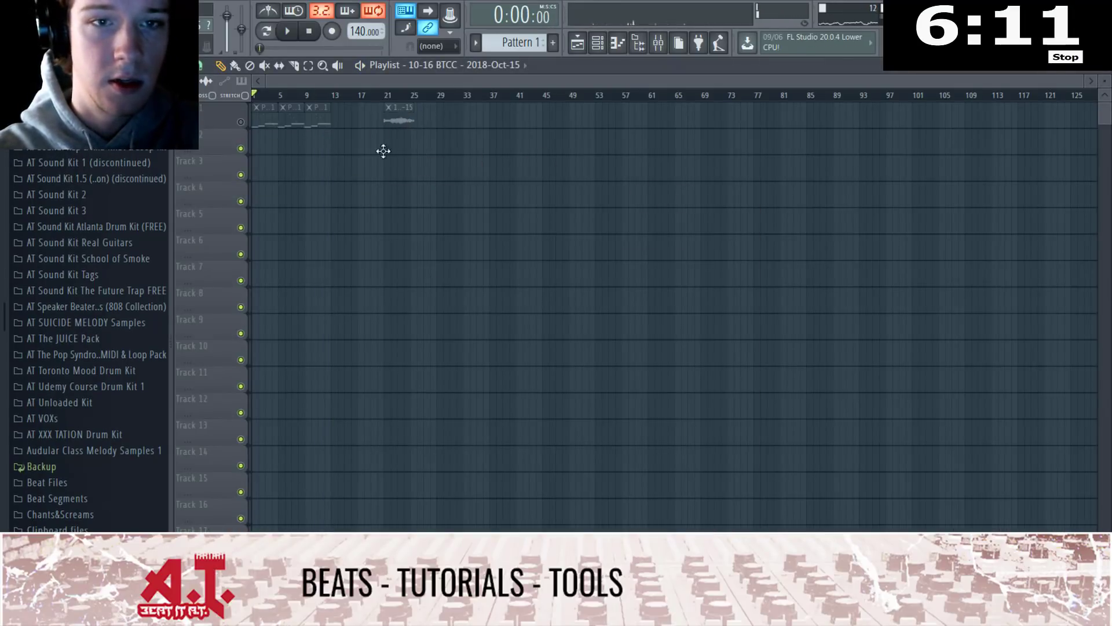
# Move the recorded audio clip to the start of playlist track 2
pyautogui.scroll(5, 272, 154)
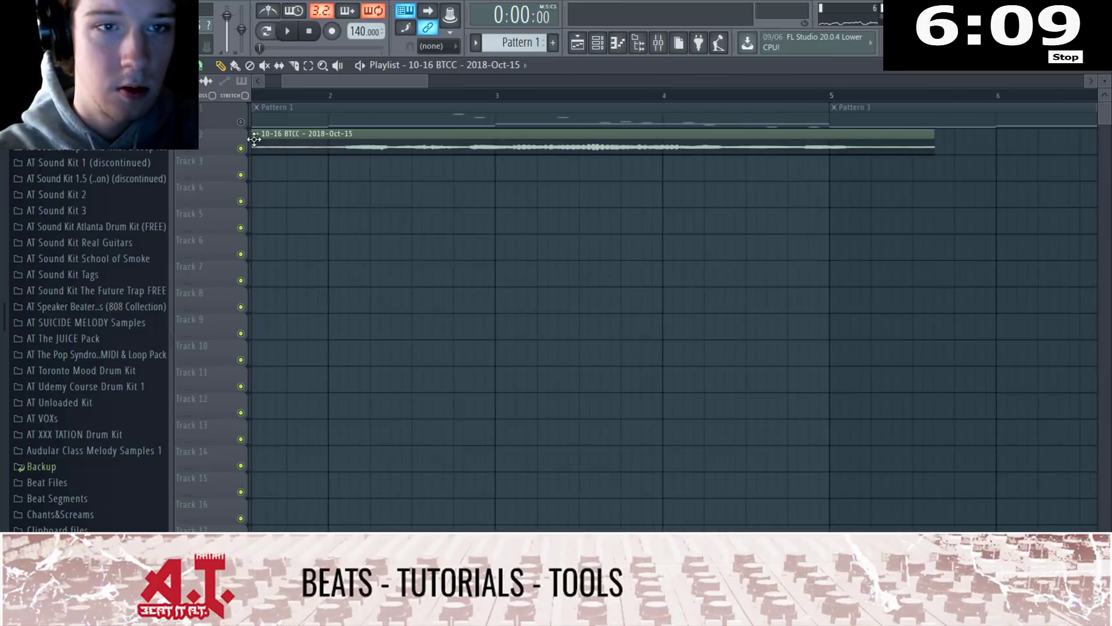
pyautogui.scroll(-3, 317, 233)
pyautogui.scroll(5, 283, 223)
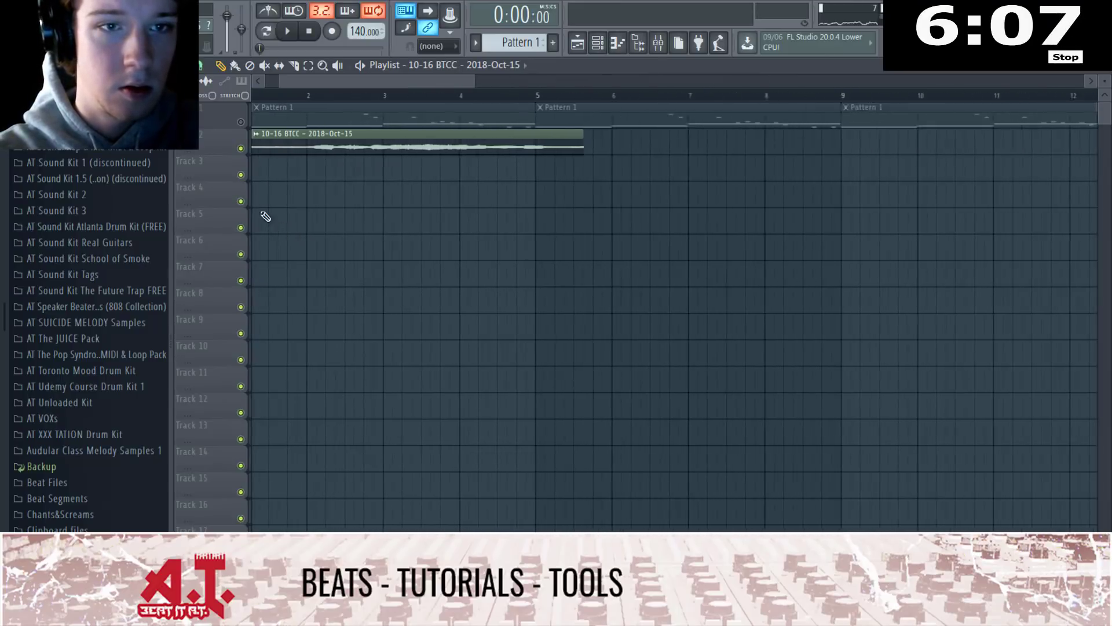
pyautogui.scroll(4, 316, 102)
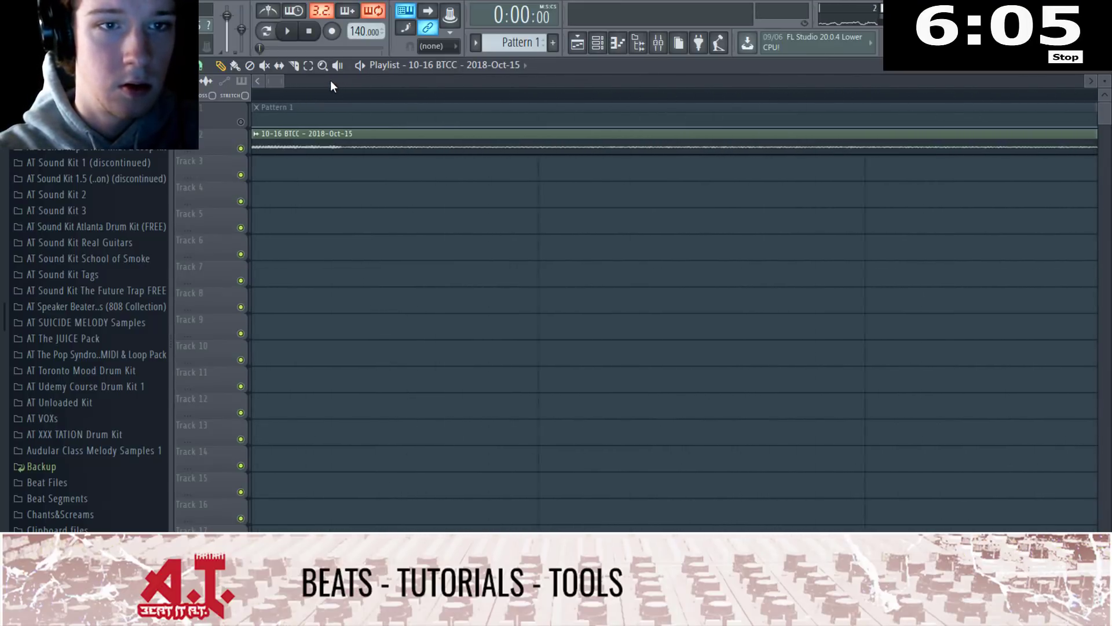
# Turn off playlist snapping, then trim the beginning of the recorded clip and realign it with the start of bar 1
pyautogui.click(181, 65)
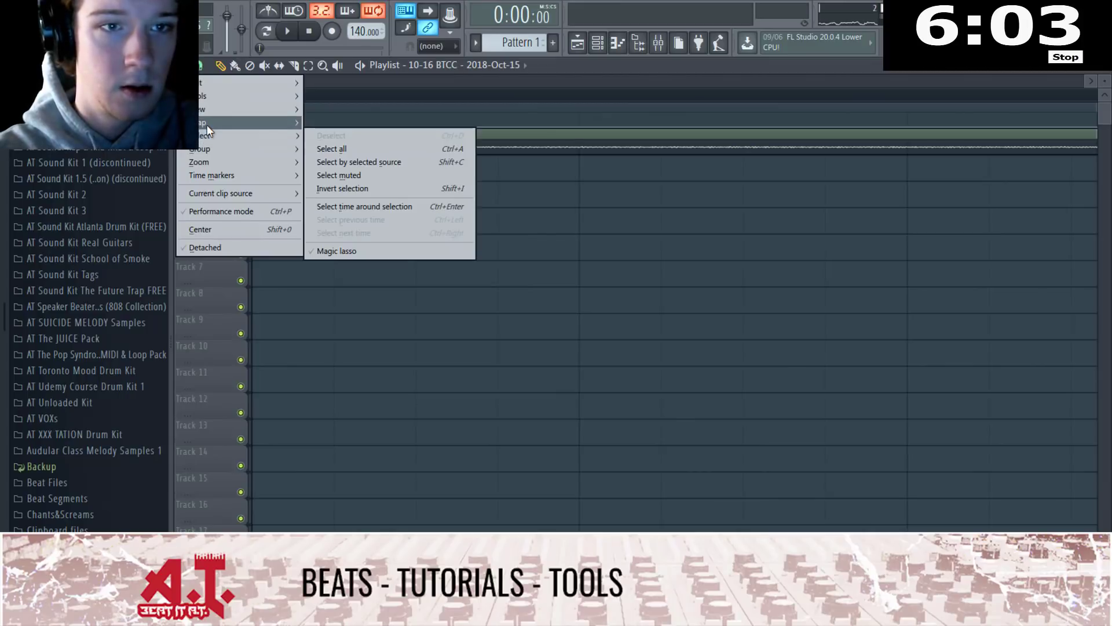
pyautogui.moveTo(207, 124)
pyautogui.click(323, 172)
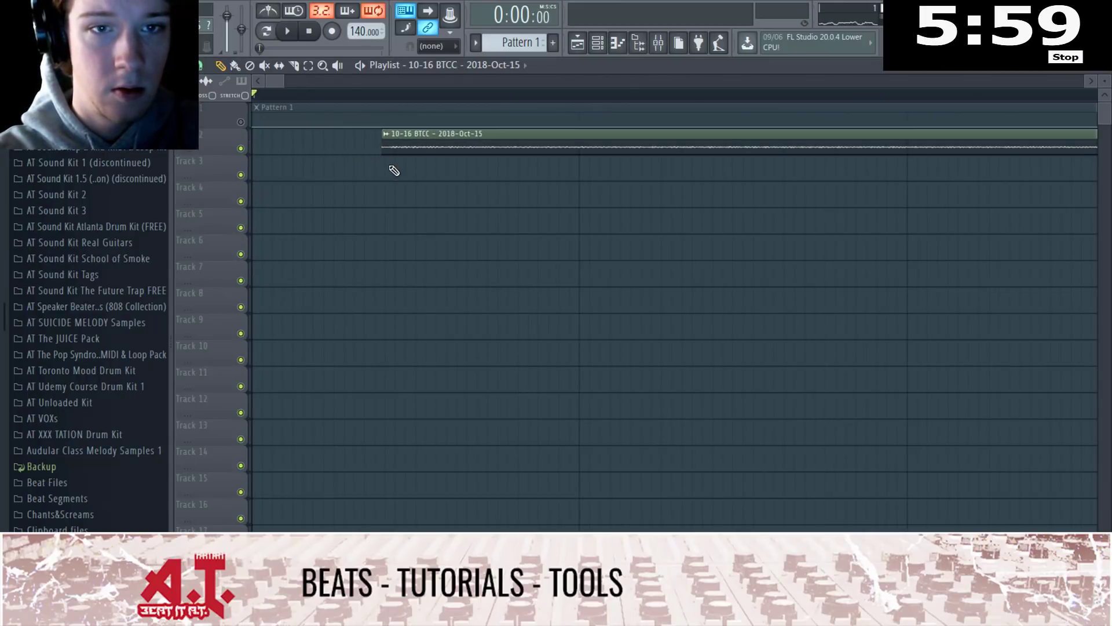
pyautogui.moveTo(385, 149); pyautogui.dragTo(259, 144)
# Play back the trimmed recording, set playlist snapping to Line, and slice the clip at bar 5
pyautogui.press('space')
pyautogui.scroll(-5, 385, 234)
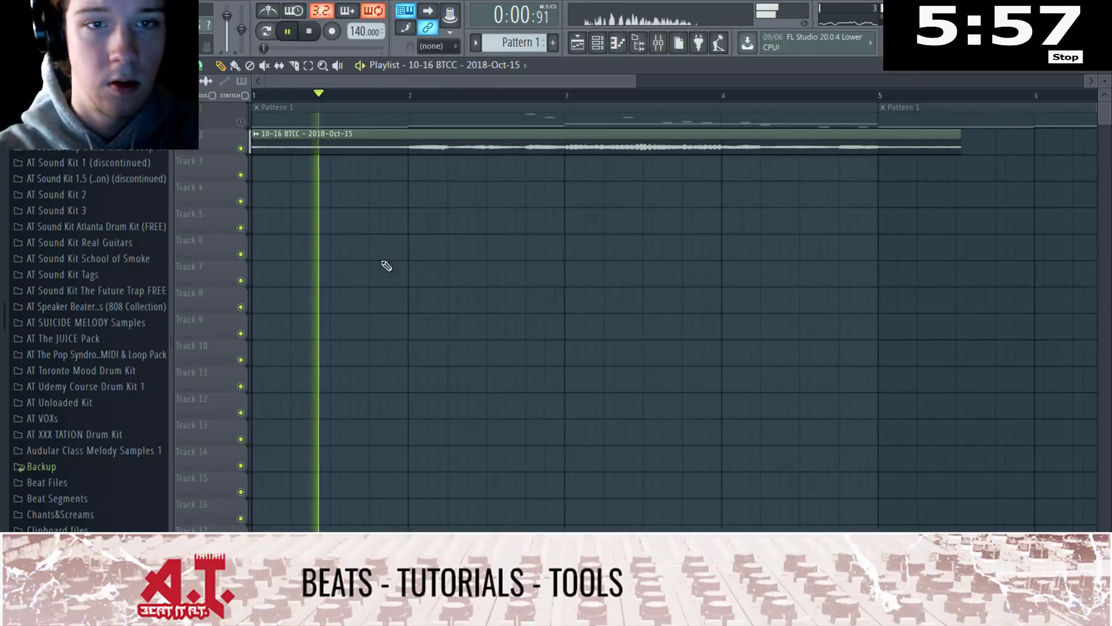
pyautogui.scroll(4, 477, 151)
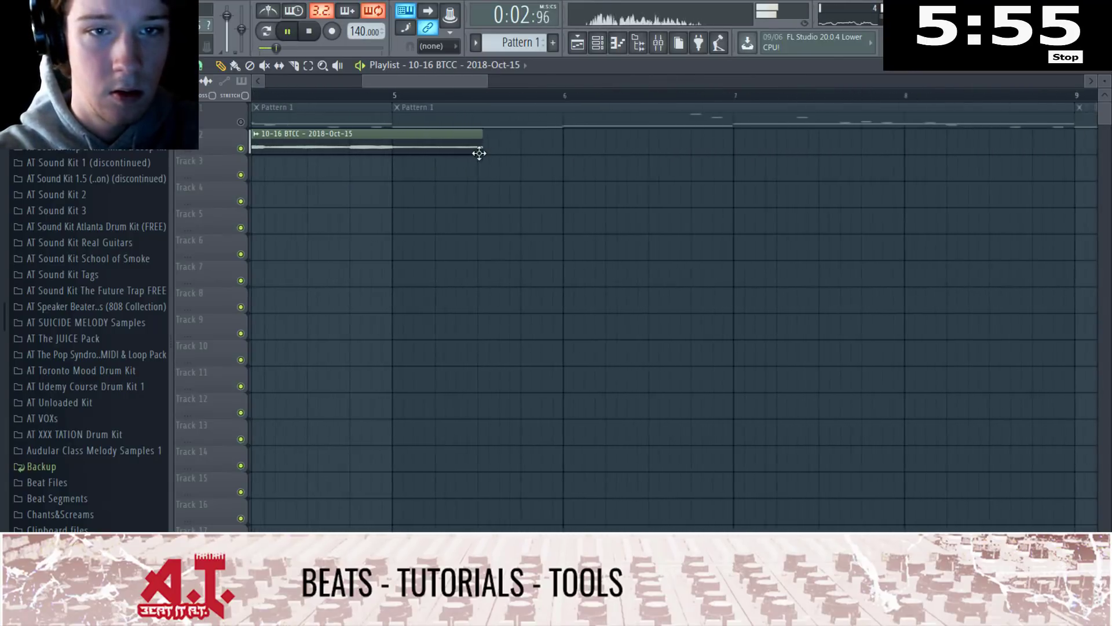
pyautogui.scroll(-4, 422, 228)
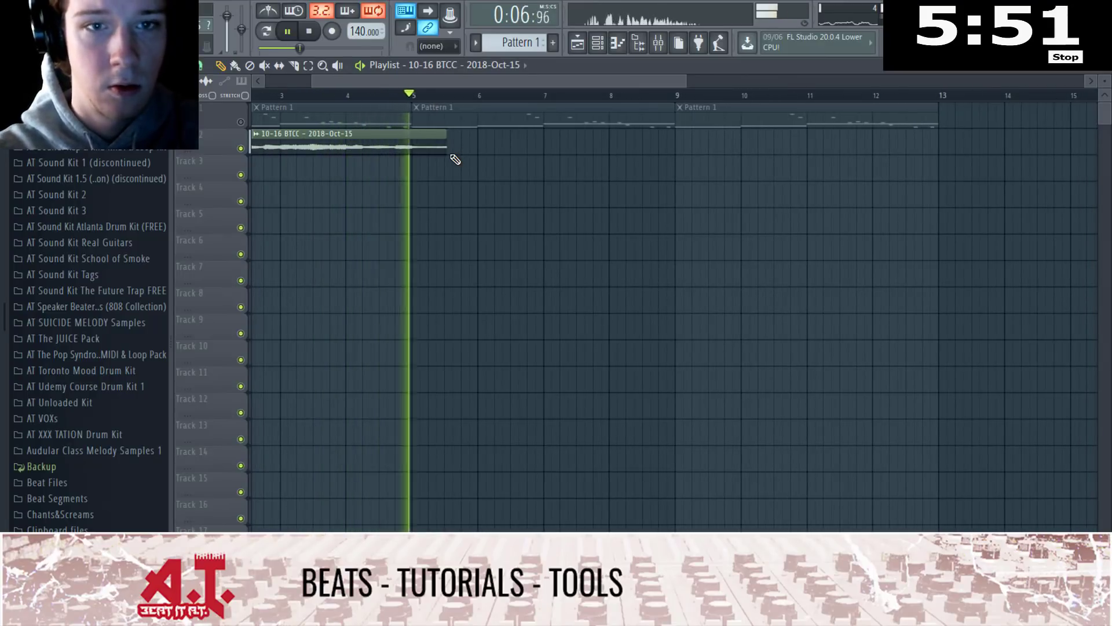
pyautogui.press('space')
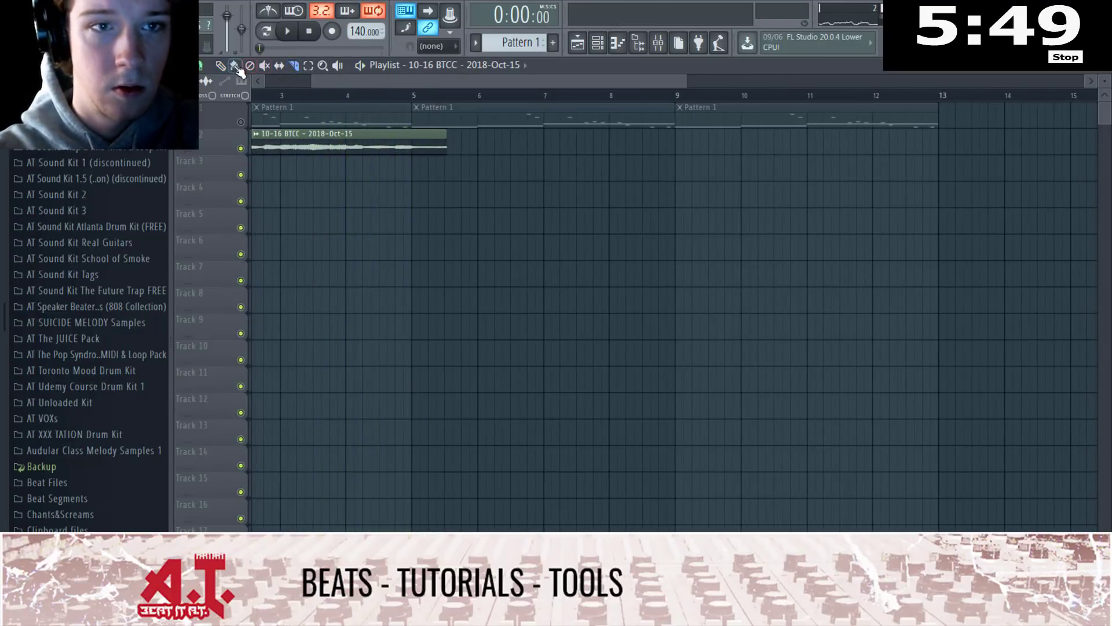
pyautogui.click(200, 65)
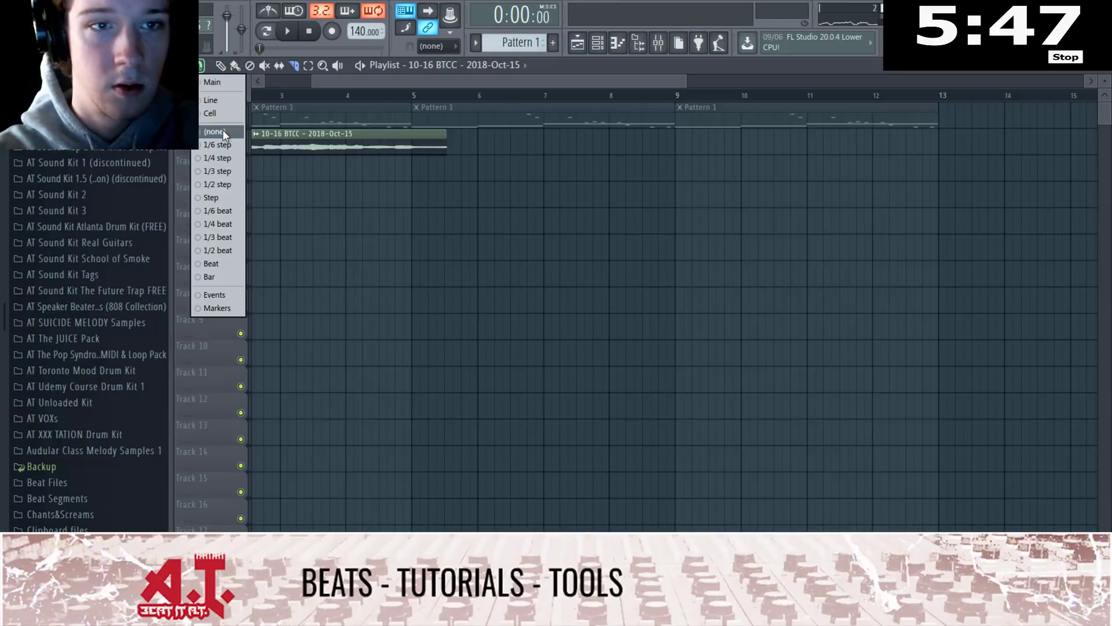
pyautogui.click(229, 100)
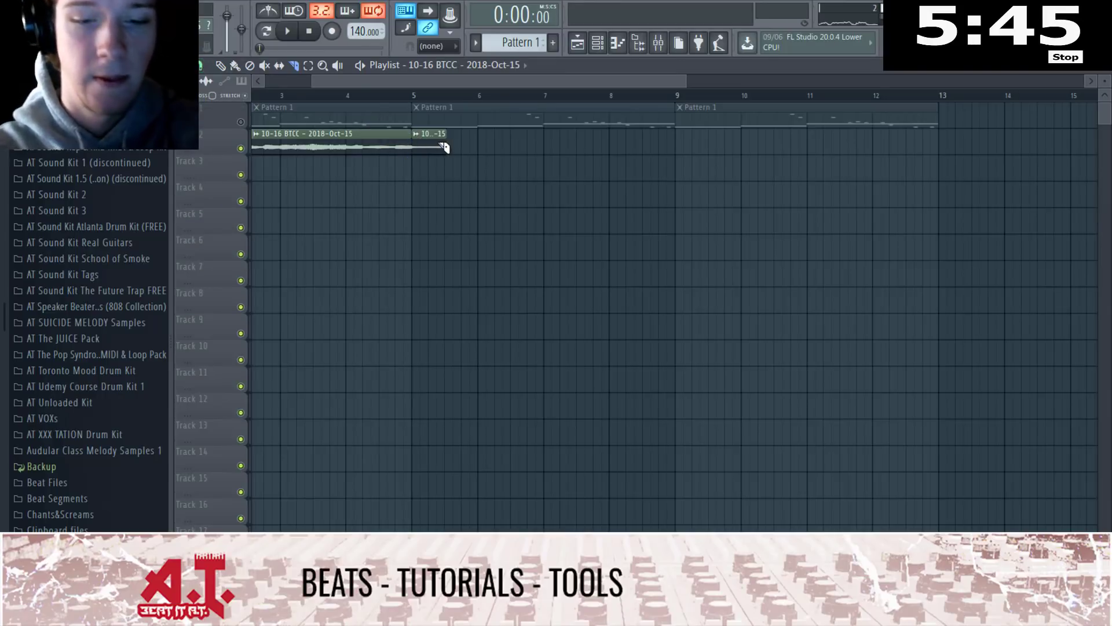
# Replace the leftover slice with copies of the four-bar recording at bars 5 and 9, and select bars 5 to 9 for playback
pyautogui.click(426, 154)
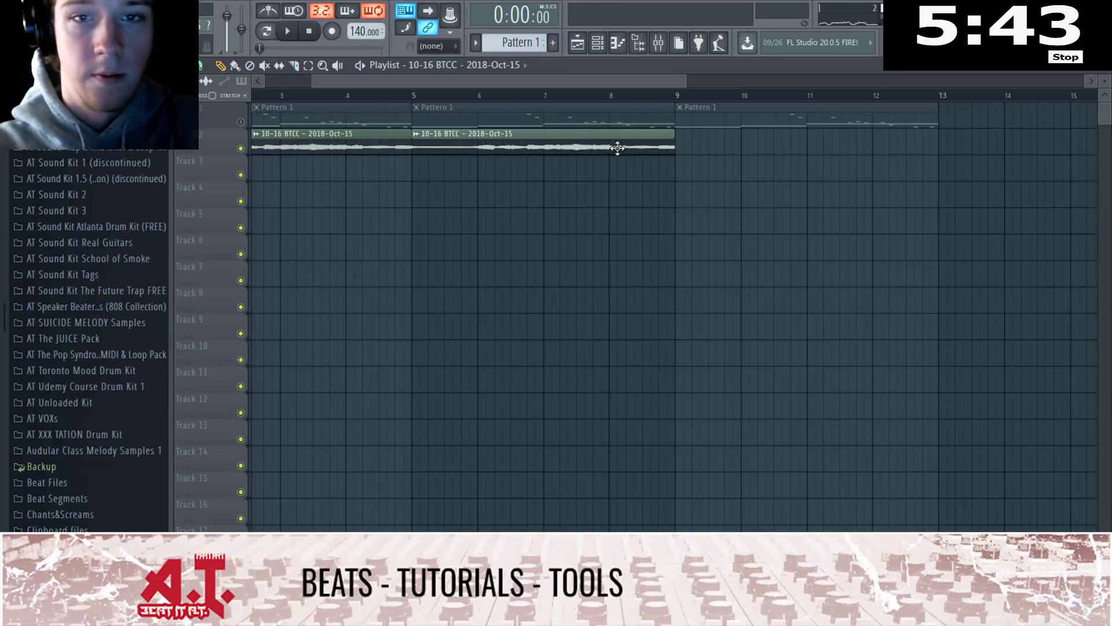
pyautogui.click(674, 148)
pyautogui.moveTo(417, 99); pyautogui.dragTo(672, 128)
pyautogui.press('space')
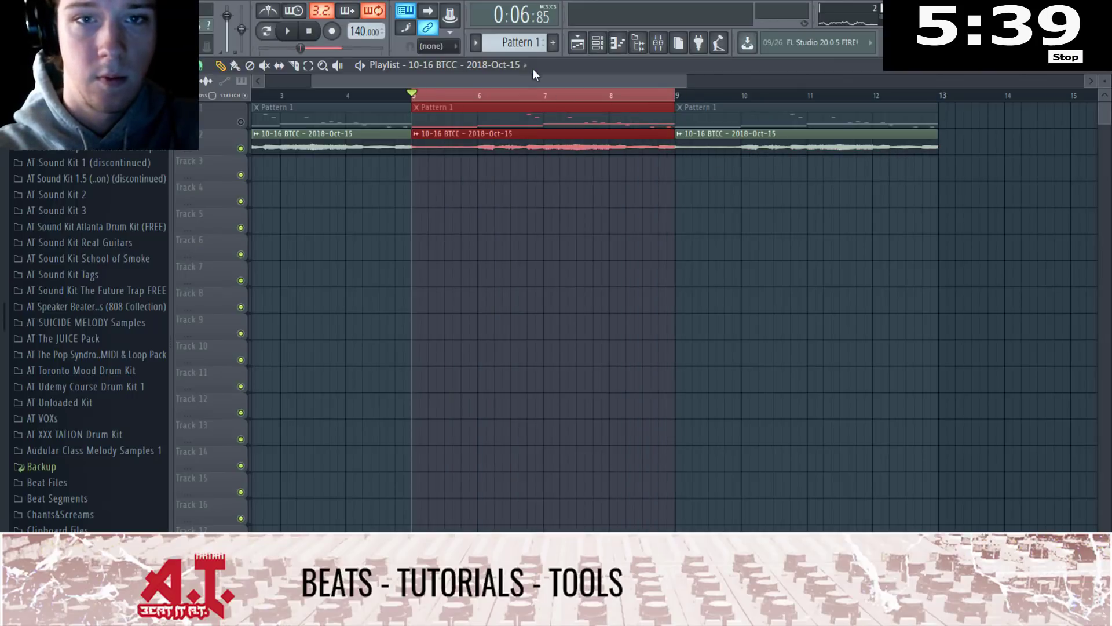
# Create a new pattern named Drums and place it on playlist track 3 from bar 5 to bar 9
pyautogui.click(554, 44)
pyautogui.write('Dru')
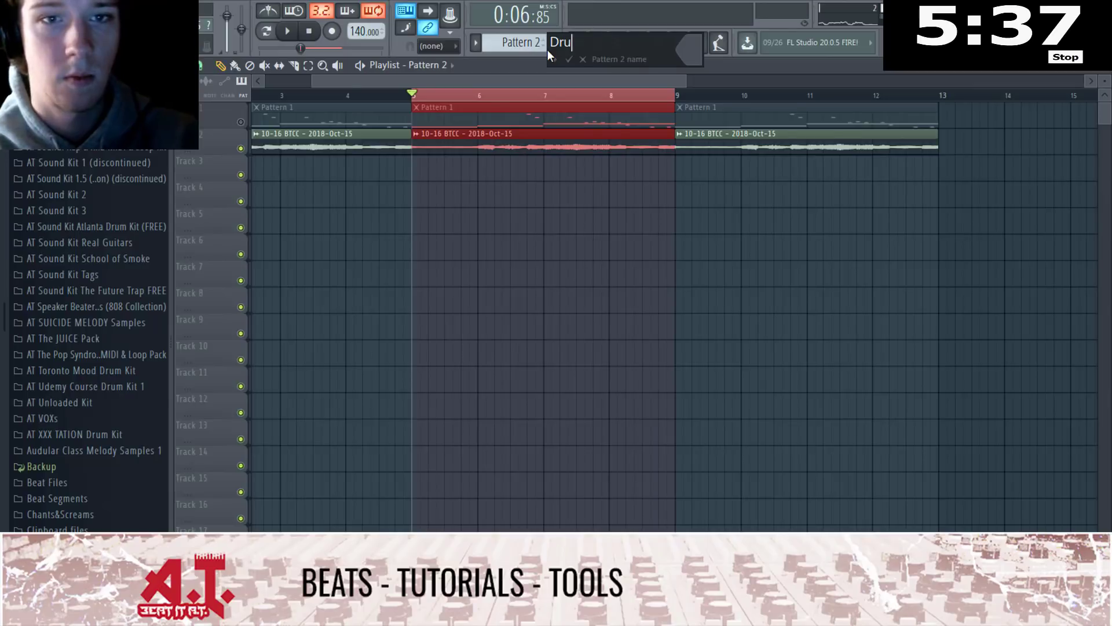
pyautogui.write('ms')
pyautogui.press('Return')
pyautogui.click(420, 178)
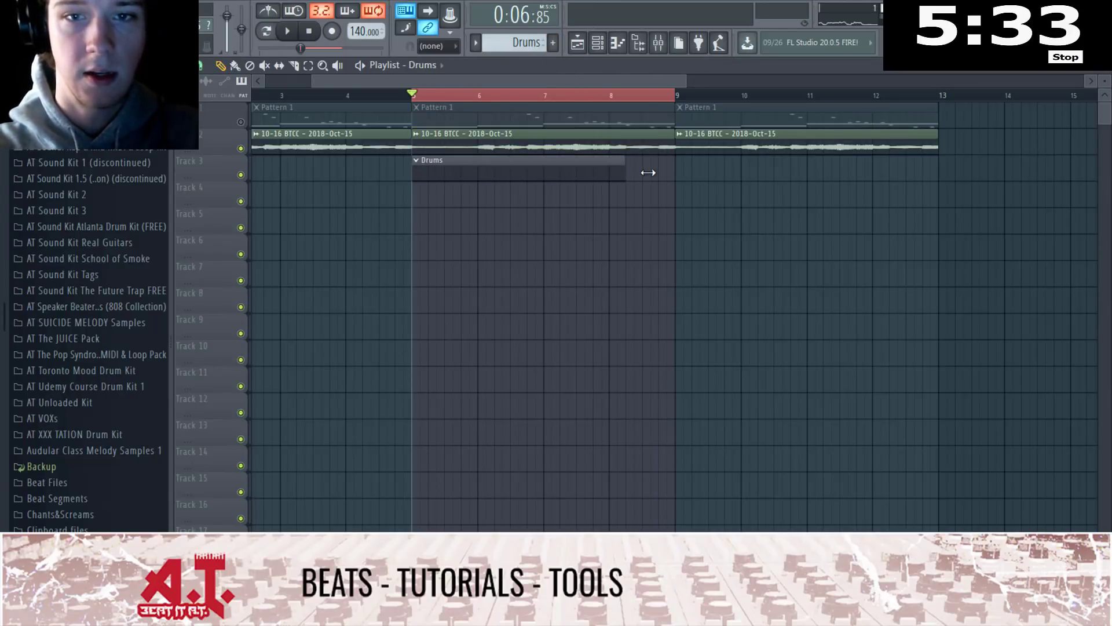
# Open the channel rack and browse the sample kits to the folder of T6 drum samples
pyautogui.press('F6')
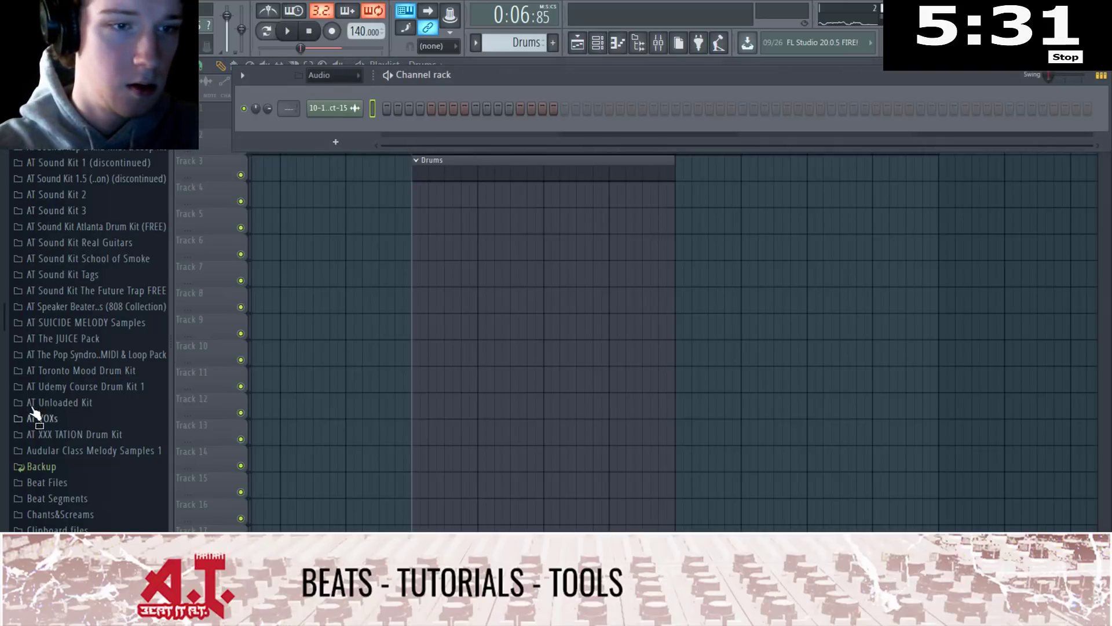
pyautogui.click(77, 212)
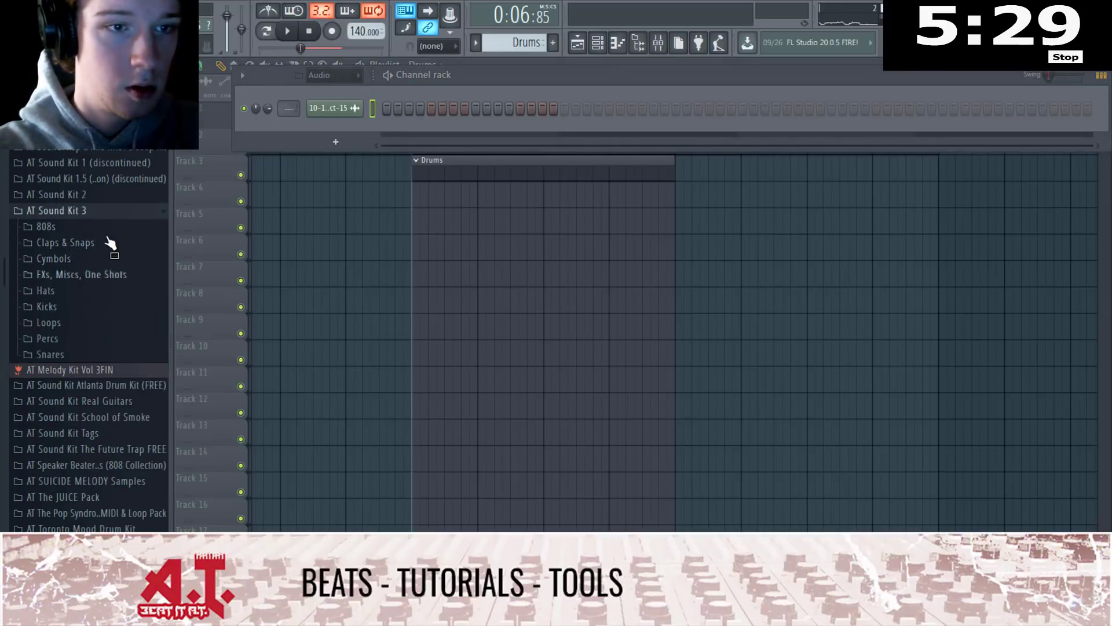
pyautogui.click(107, 212)
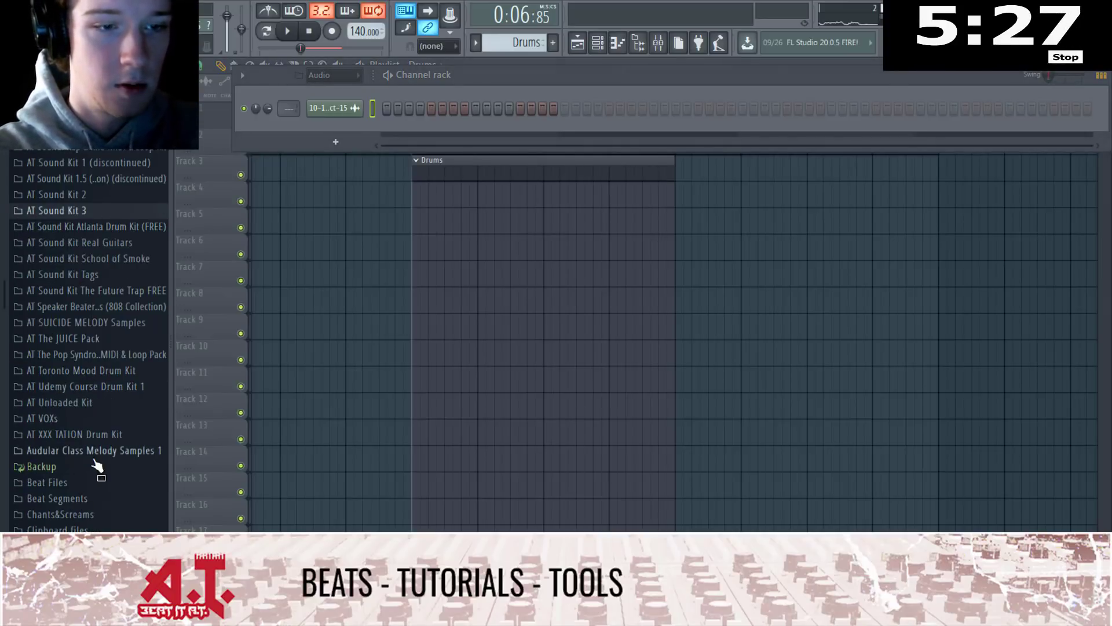
pyautogui.scroll(-5, 100, 470)
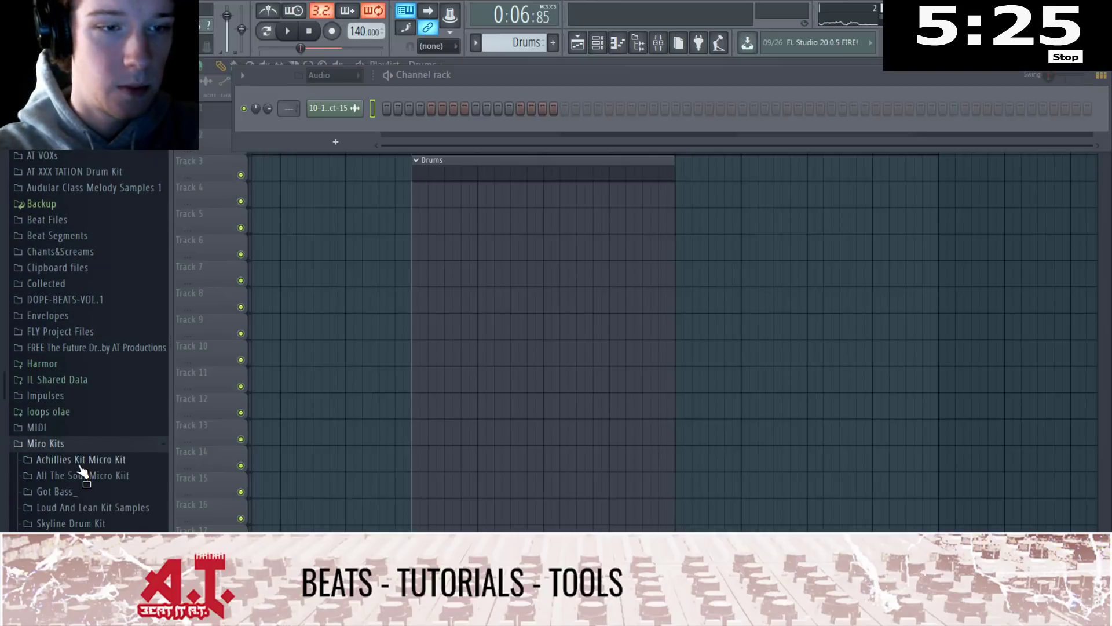
pyautogui.scroll(-2, 84, 493)
pyautogui.click(104, 454)
pyautogui.scroll(-2, 91, 409)
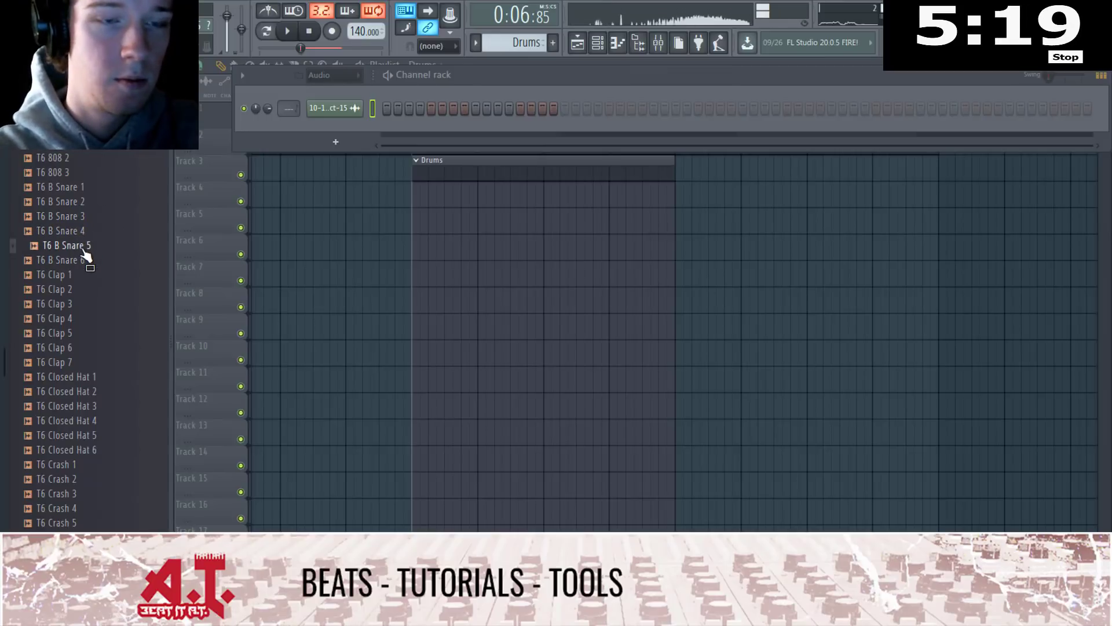
# Load the T6 B Snare 2 and T6 B Snare 6 samples as new channels in the Drums pattern
pyautogui.click(92, 207)
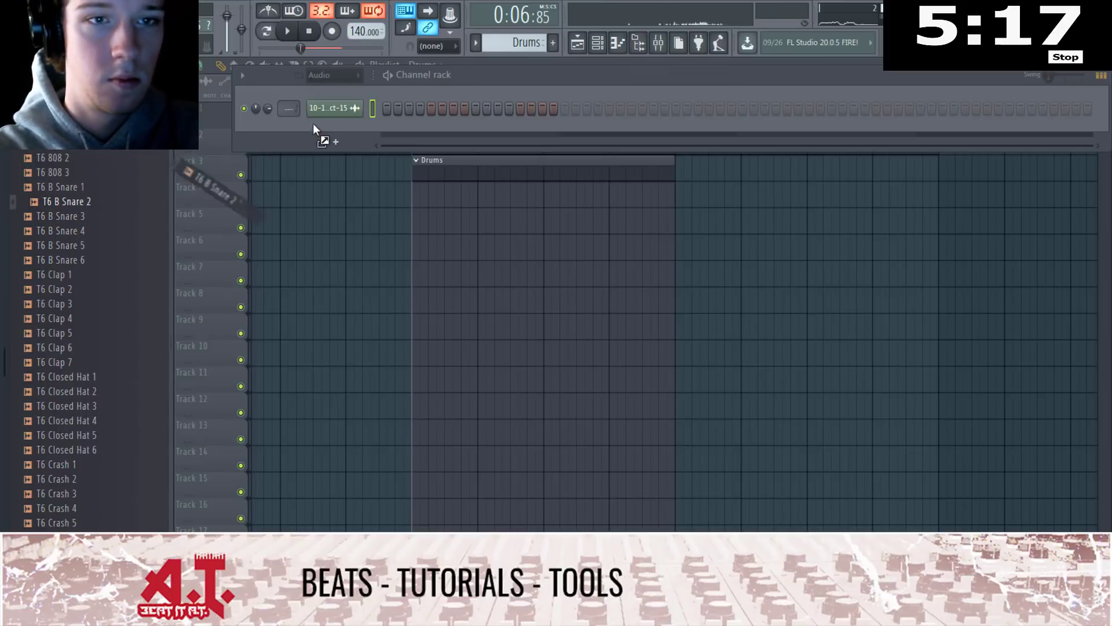
pyautogui.moveTo(313, 124); pyautogui.dragTo(311, 126)
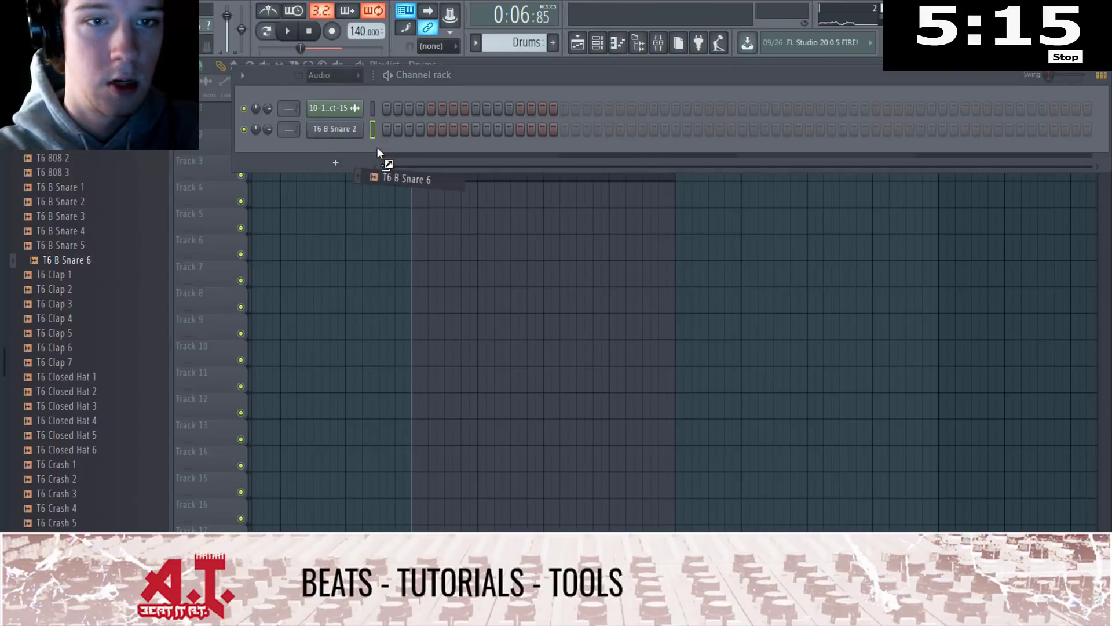
pyautogui.moveTo(378, 148); pyautogui.dragTo(382, 152)
# Program both snare channels to hit on steps 9, 25, 41 and 57
pyautogui.click(475, 149)
pyautogui.click(475, 129)
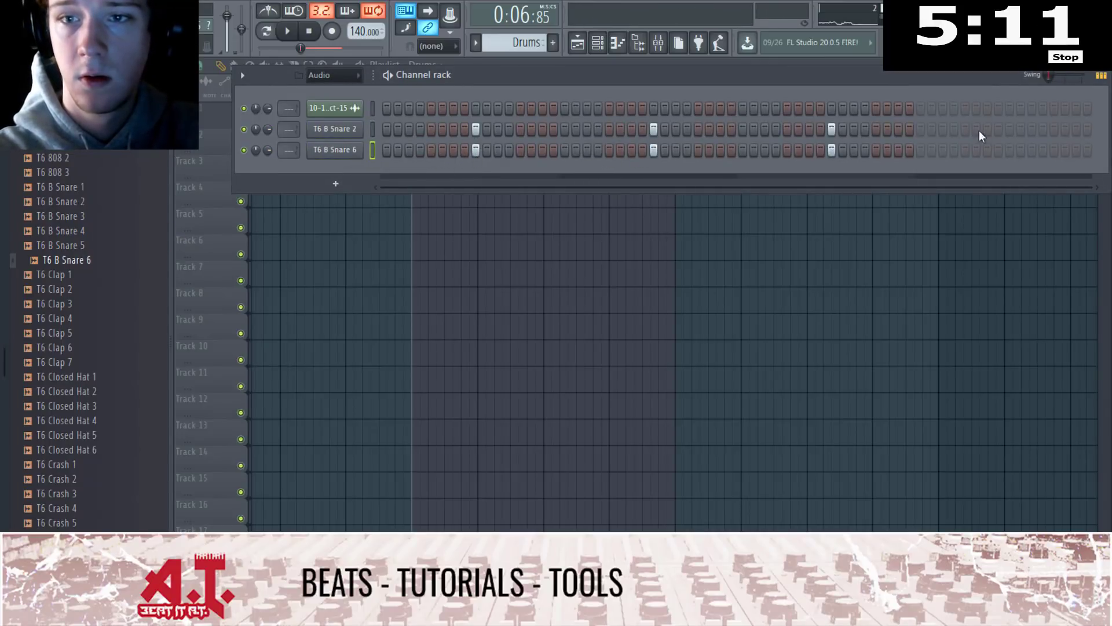
pyautogui.click(1009, 150)
# Load T6 Closed Hat 6 as a new channel, fill every 2 steps, and adjust its volume during playback
pyautogui.moveTo(66, 376); pyautogui.dragTo(100, 400)
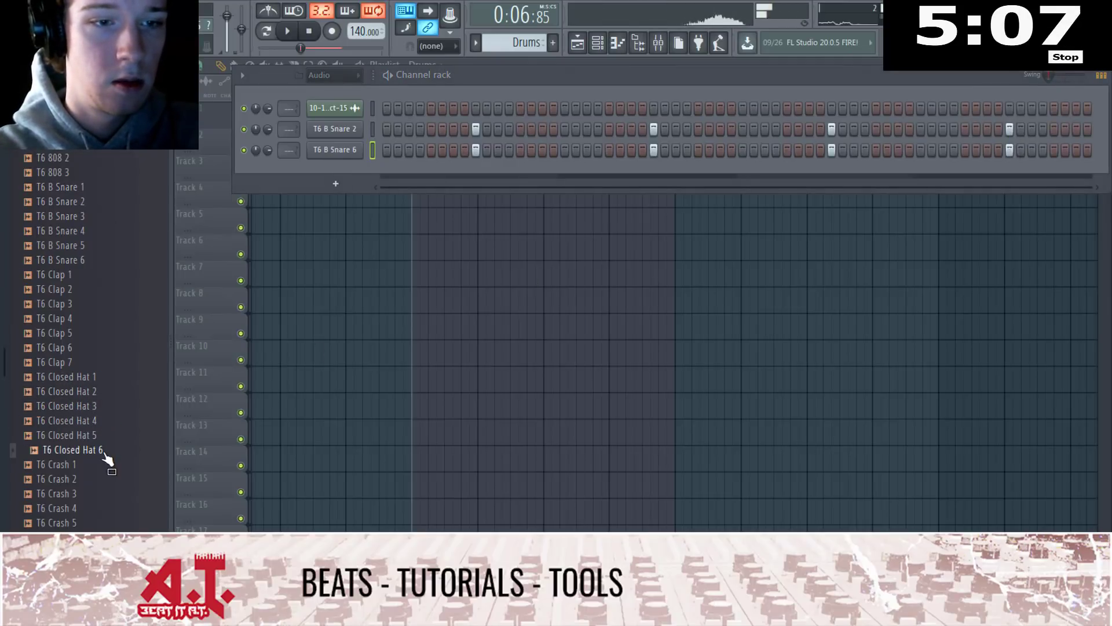
pyautogui.moveTo(358, 173); pyautogui.dragTo(357, 169)
pyautogui.rightClick(357, 170)
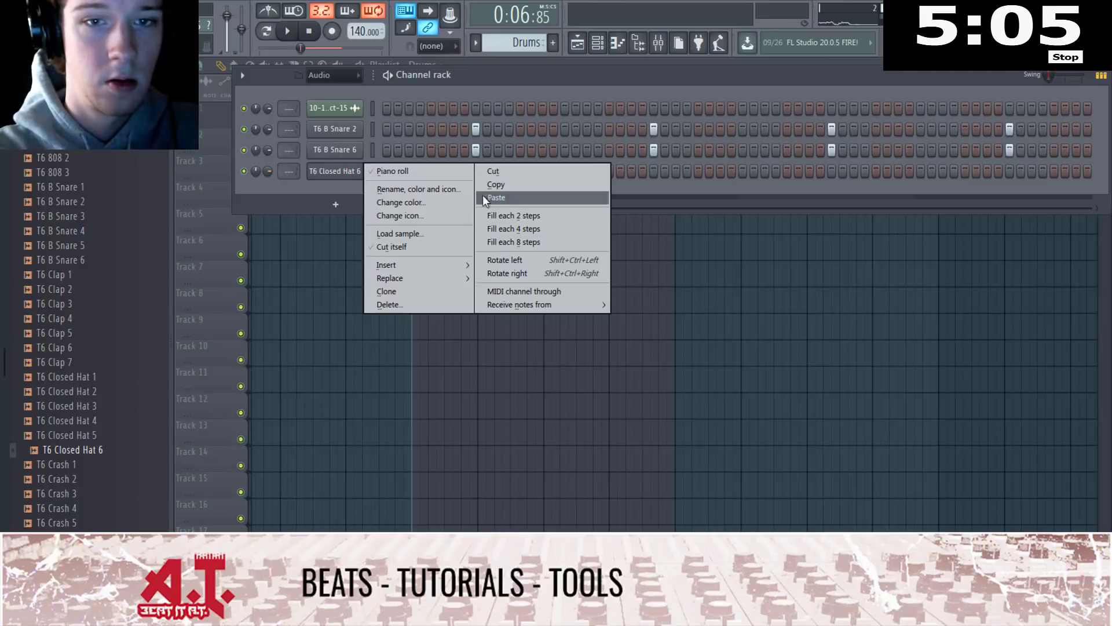
pyautogui.click(482, 194)
pyautogui.press('space')
pyautogui.moveTo(271, 171); pyautogui.dragTo(256, 166)
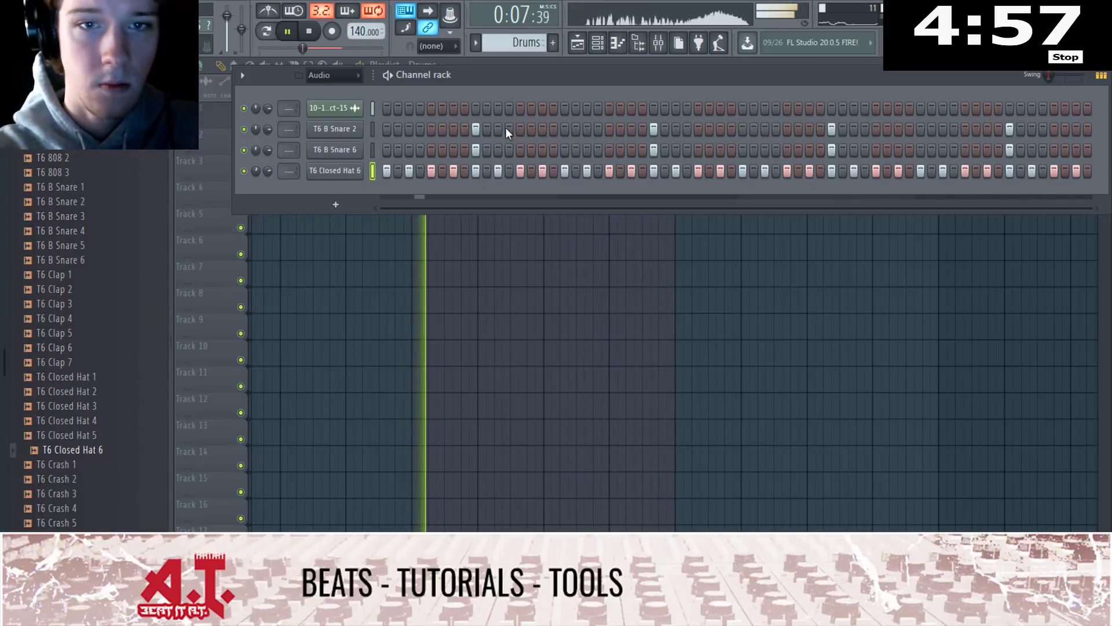
# Add extra T6 B Snare 2 hits on steps 15 and 47
pyautogui.click(543, 129)
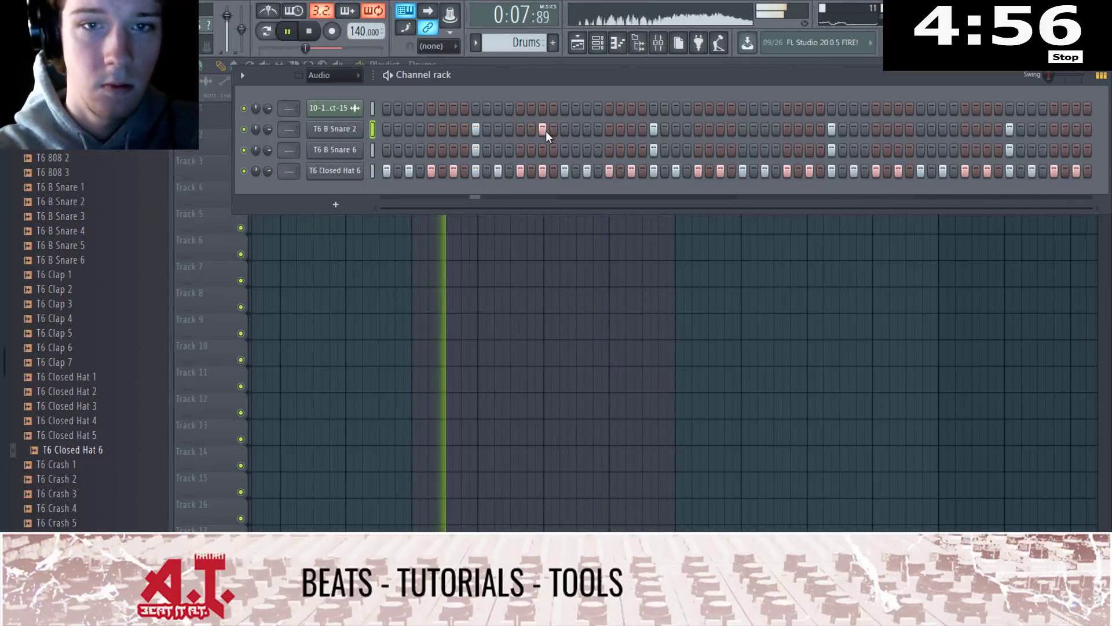
pyautogui.click(909, 128)
pyautogui.click(910, 128)
pyautogui.click(899, 129)
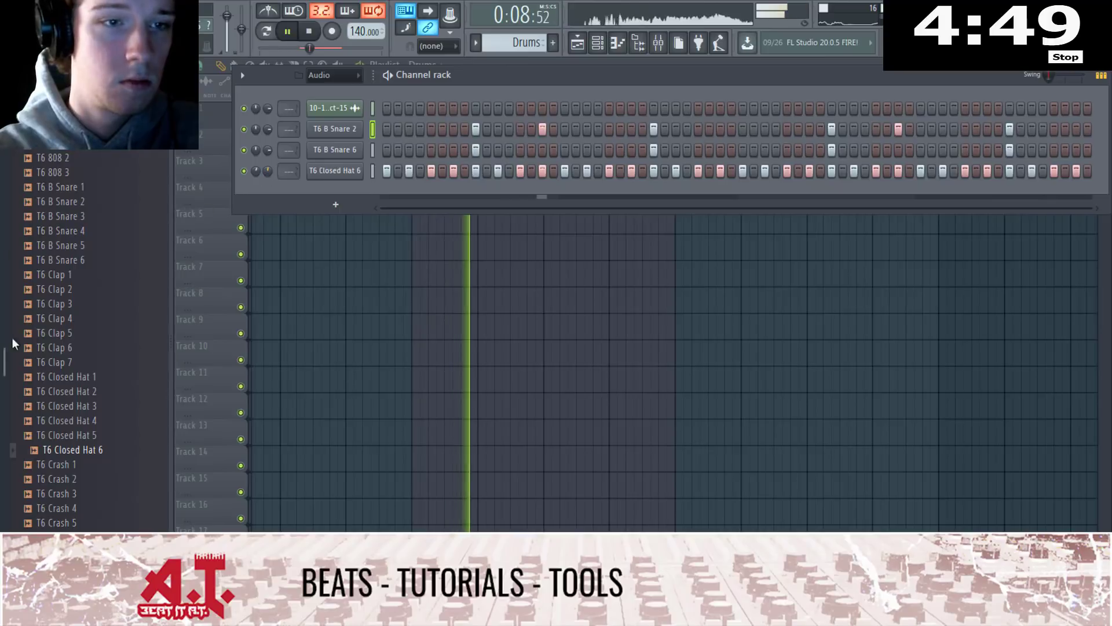
# Audition the T6 open hat samples and load T6 Open Hat 3 as a new channel
pyautogui.scroll(-4, 27, 331)
pyautogui.click(86, 479)
pyautogui.click(87, 493)
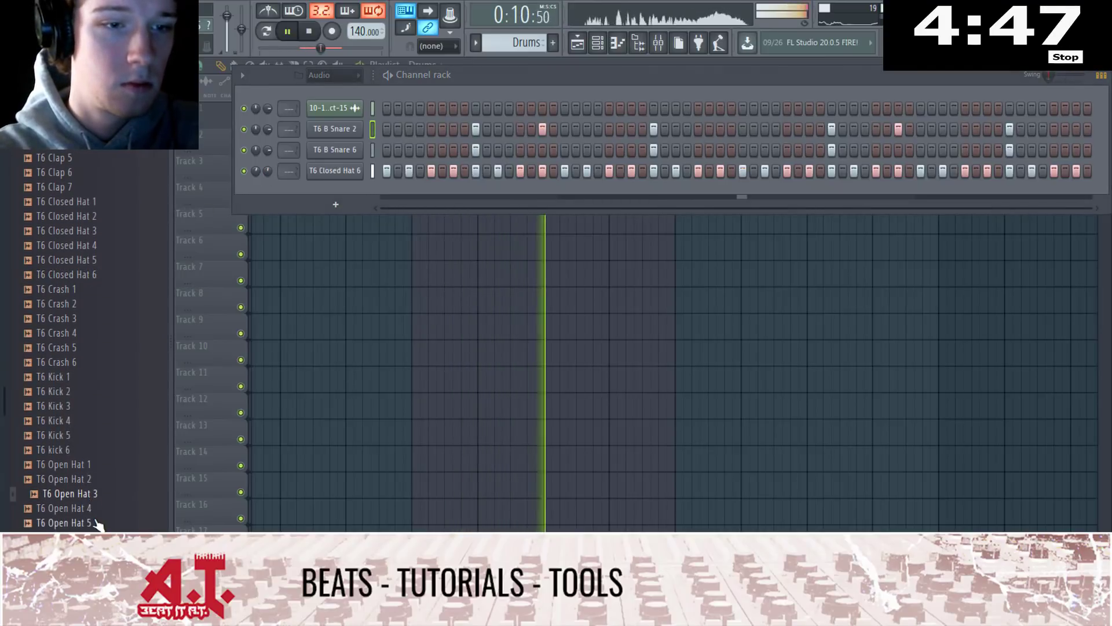
pyautogui.click(93, 508)
pyautogui.moveTo(97, 498); pyautogui.dragTo(428, 213)
# Program T6 Open Hat 3 on steps 5, 21, 37 and 53, and adjust the closed hat channel's volume
pyautogui.click(431, 193)
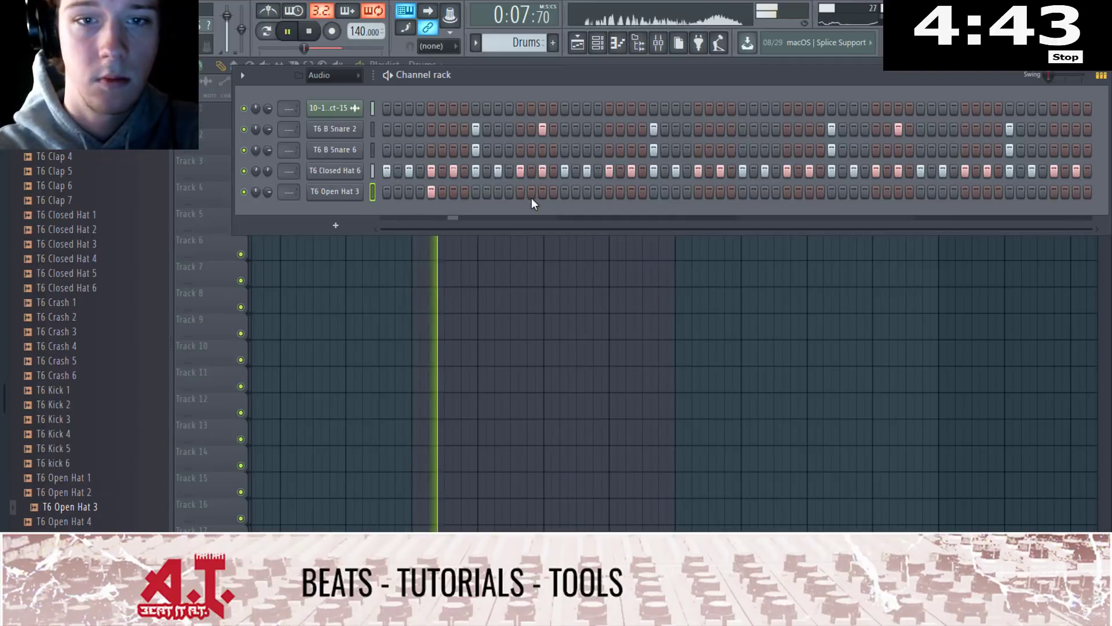
pyautogui.click(609, 192)
pyautogui.click(787, 191)
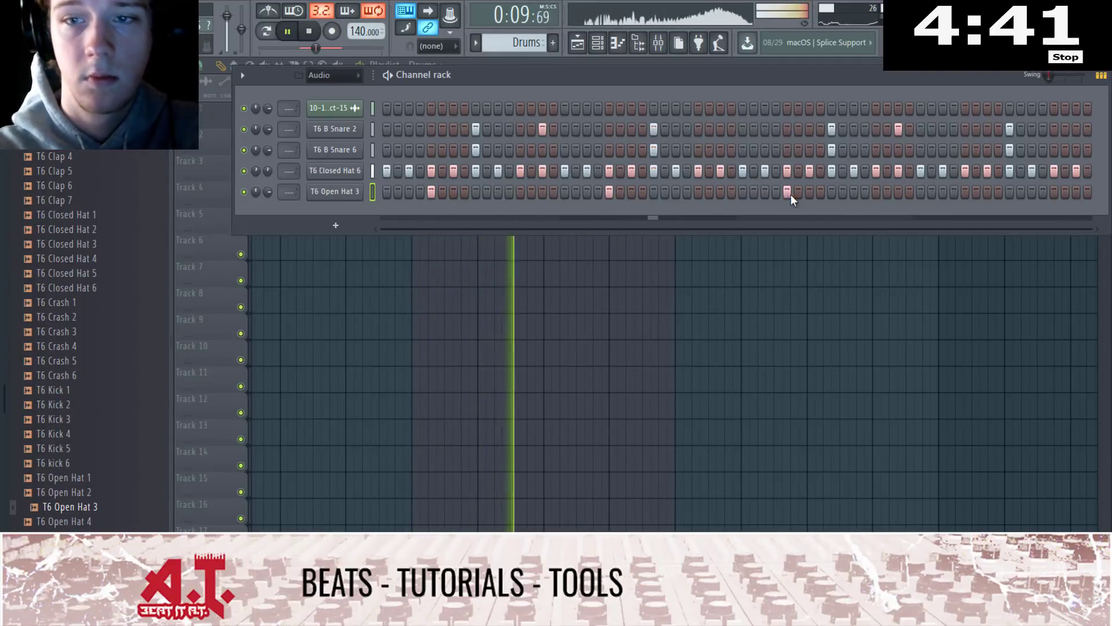
pyautogui.click(965, 192)
pyautogui.moveTo(268, 171); pyautogui.dragTo(268, 179)
pyautogui.scroll(3, 107, 257)
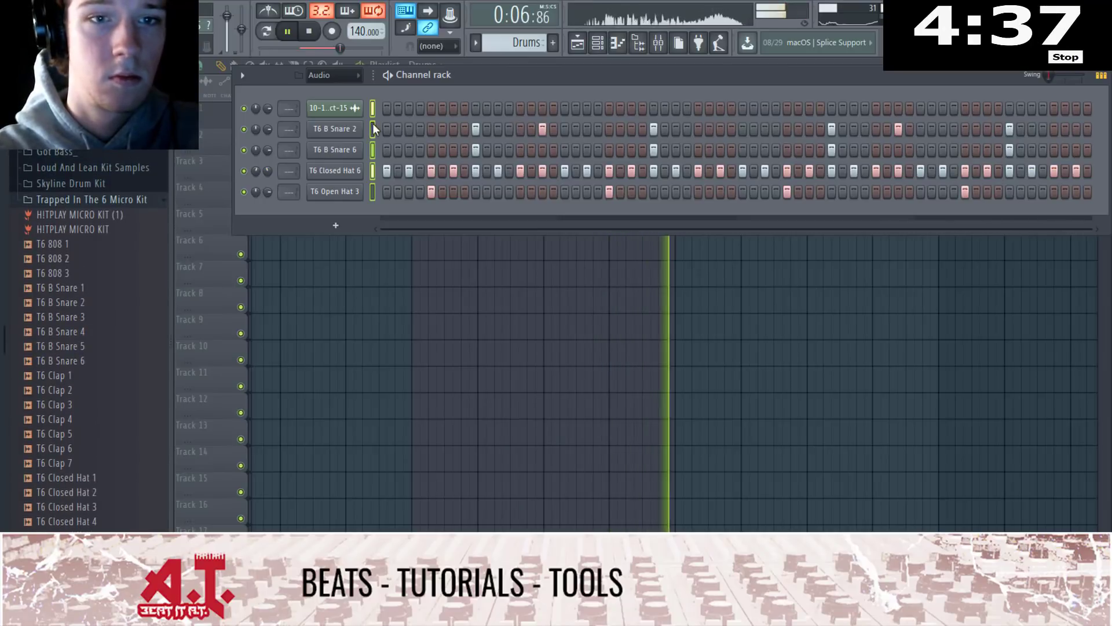
# Select the two snare and two hat channels and route them to mixer tracks 3 to 6
pyautogui.moveTo(373, 126); pyautogui.dragTo(377, 189)
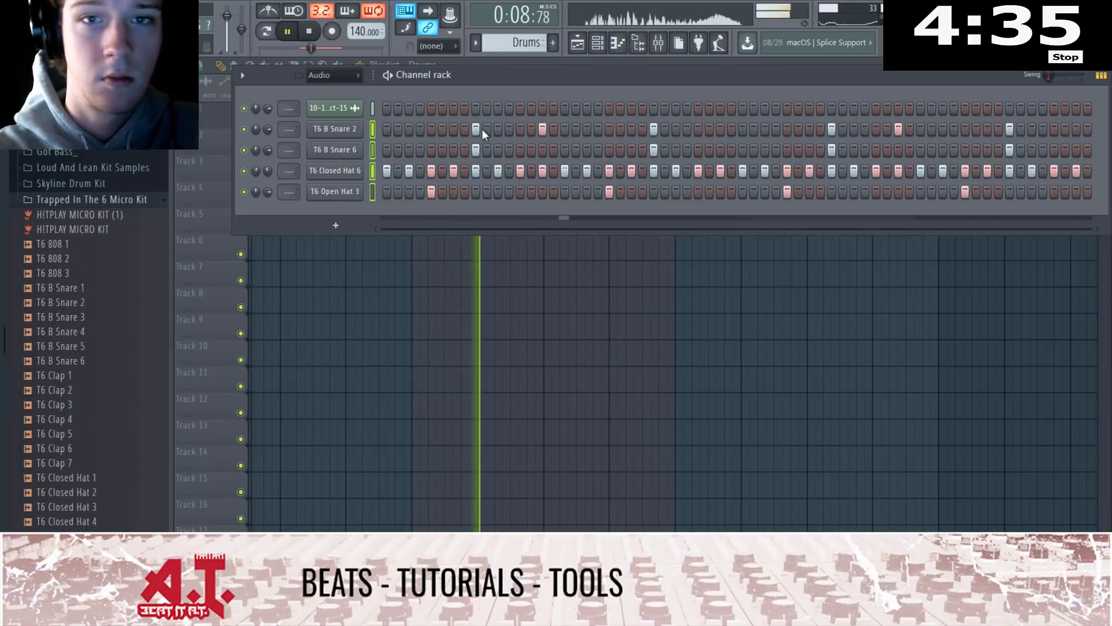
pyautogui.click(657, 46)
pyautogui.rightClick(240, 164)
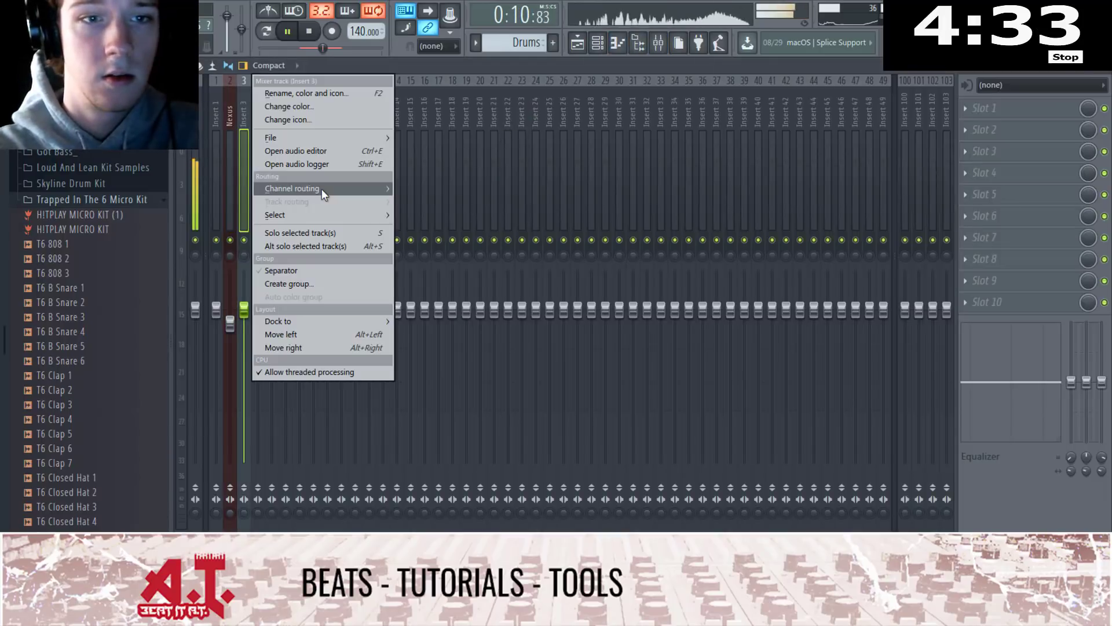
pyautogui.click(510, 199)
# Add a Fruity Limiter to slot 10 of the Master mixer track
pyautogui.click(195, 191)
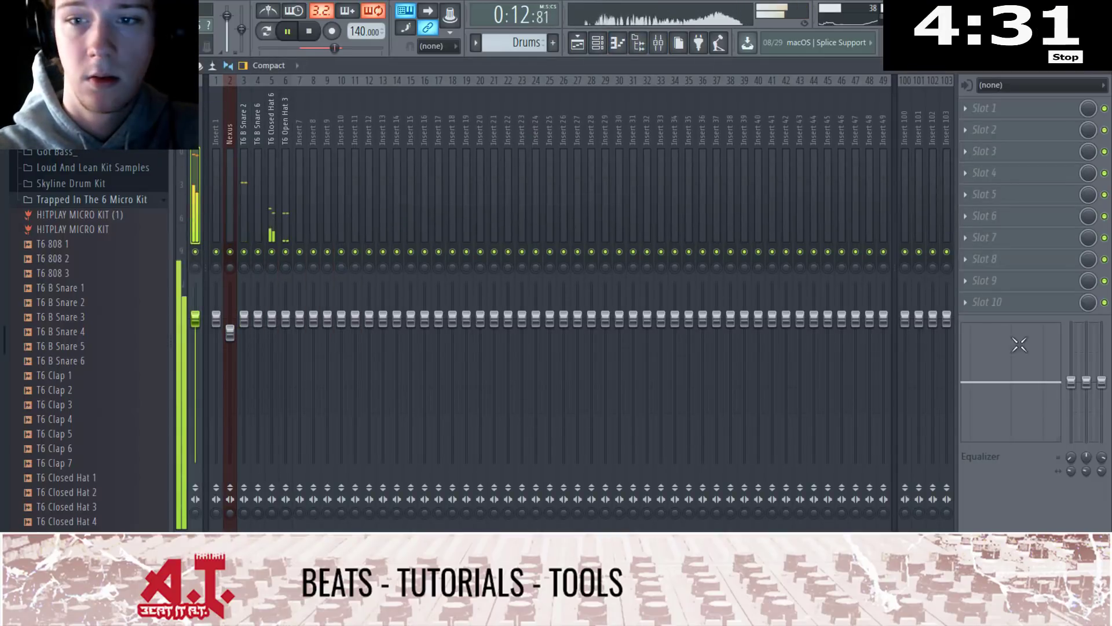
pyautogui.click(985, 302)
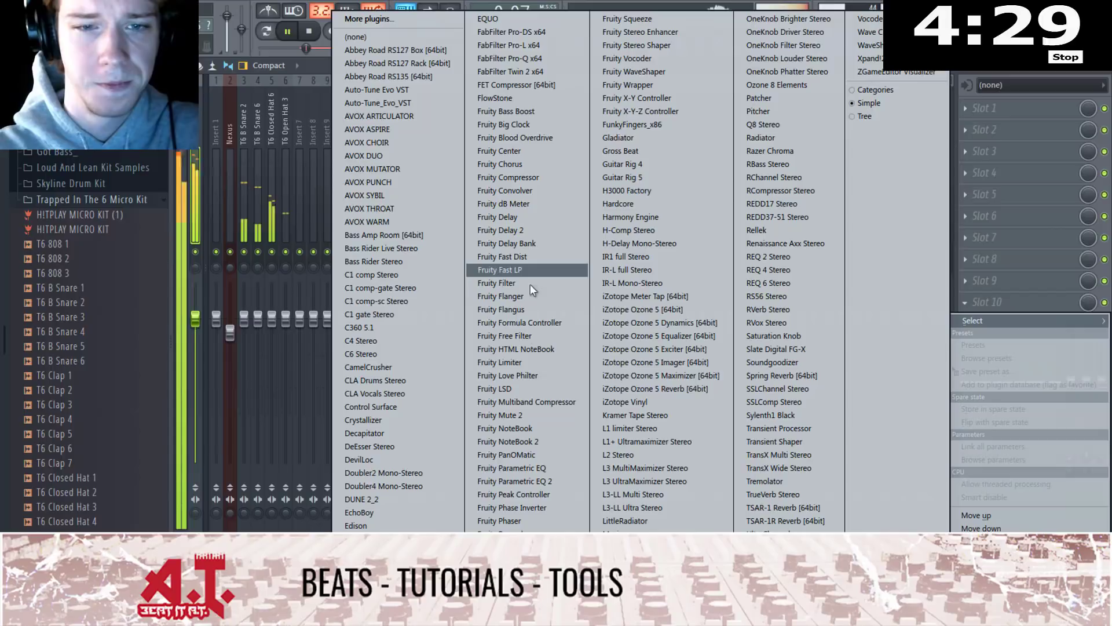
pyautogui.click(545, 362)
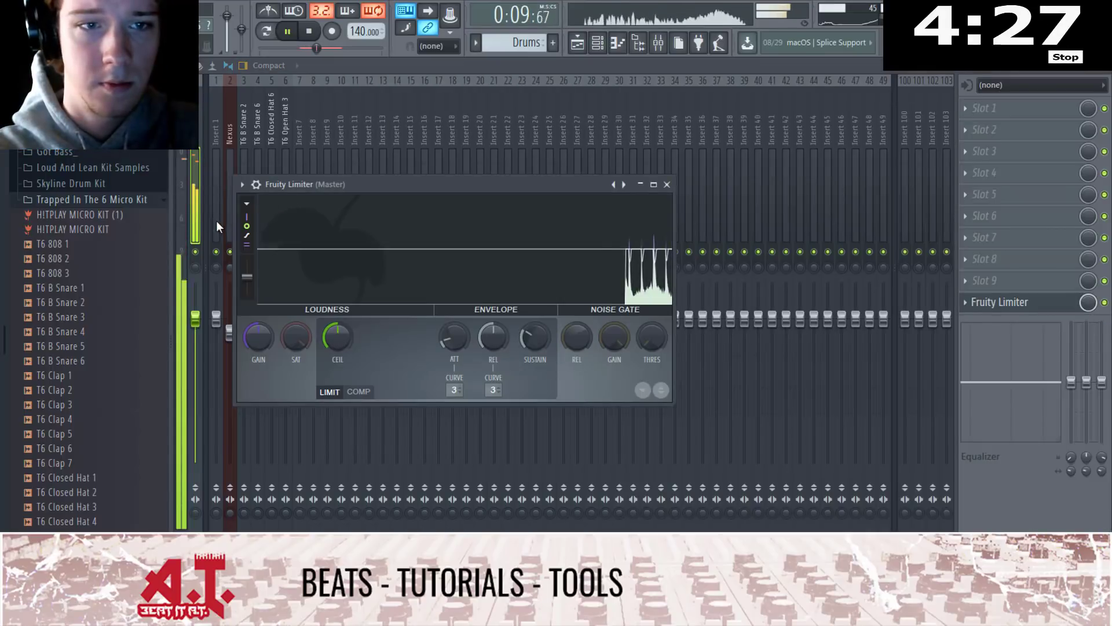
# Route the resampled melody clip to mixer track 7, and lower its fader and the T6 Closed Hat 6 fader
pyautogui.click(234, 156)
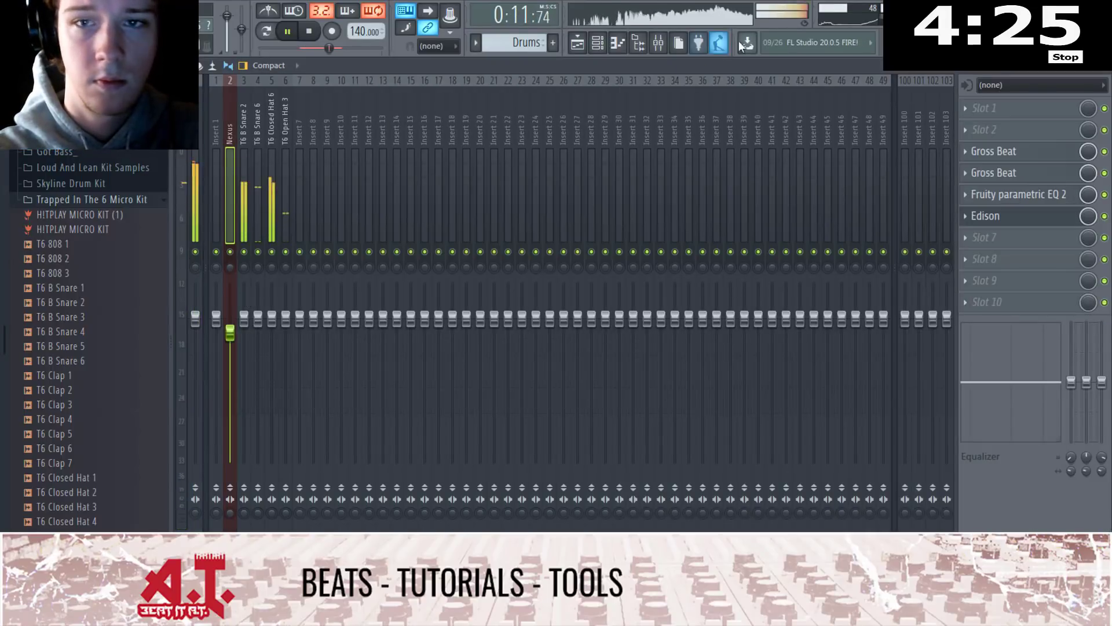
pyautogui.press('F9')
pyautogui.press('F5')
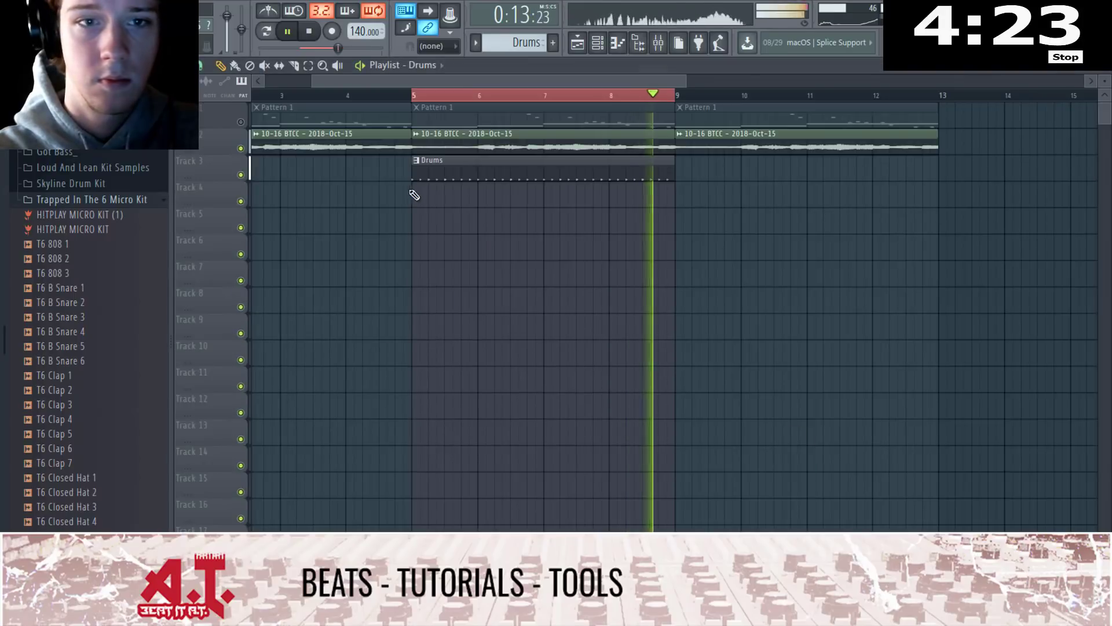
pyautogui.doubleClick(481, 148)
pyautogui.hotkey('ctrl', 'l')
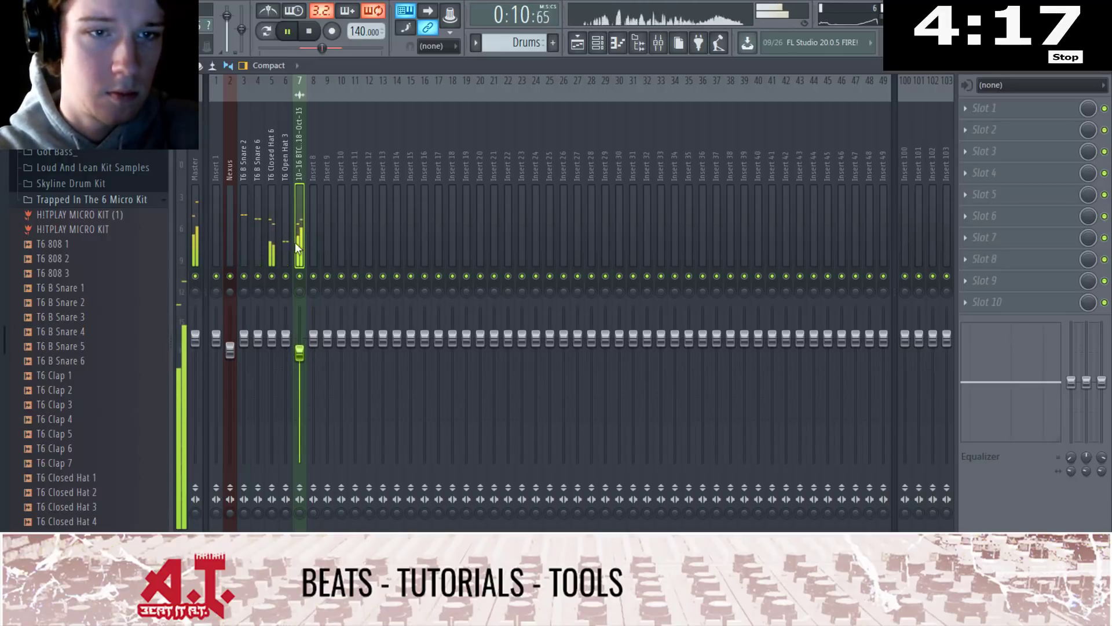
pyautogui.click(274, 339)
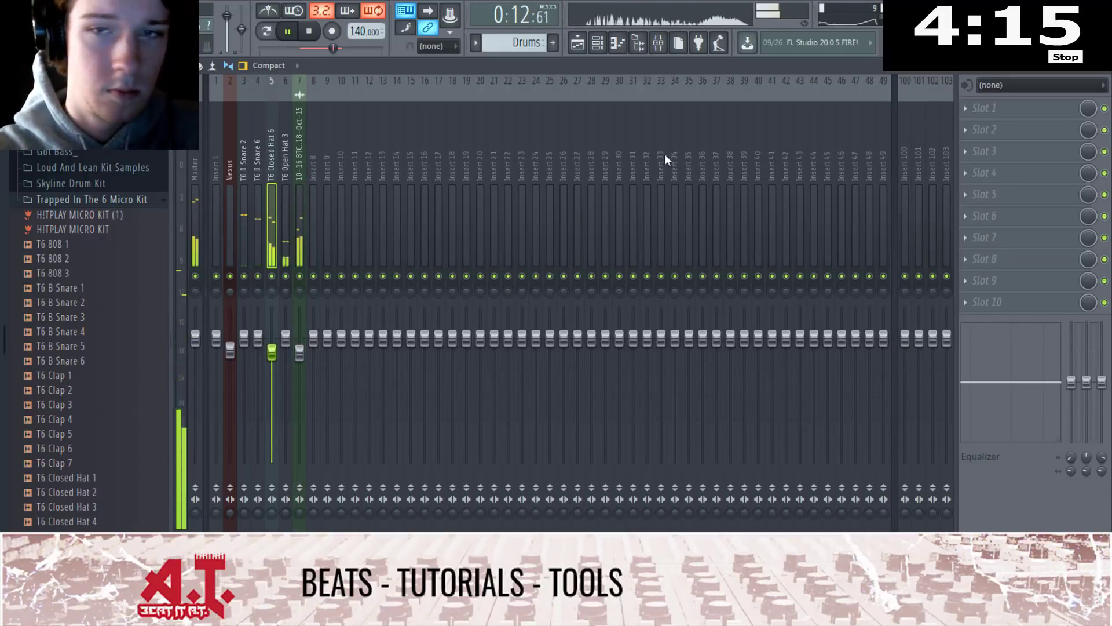
pyautogui.click(1105, 65)
# Collapse the Trapped In The 6 kit folder, stop playback and expand the AT A SMASH Drum Kit folder
pyautogui.doubleClick(472, 166)
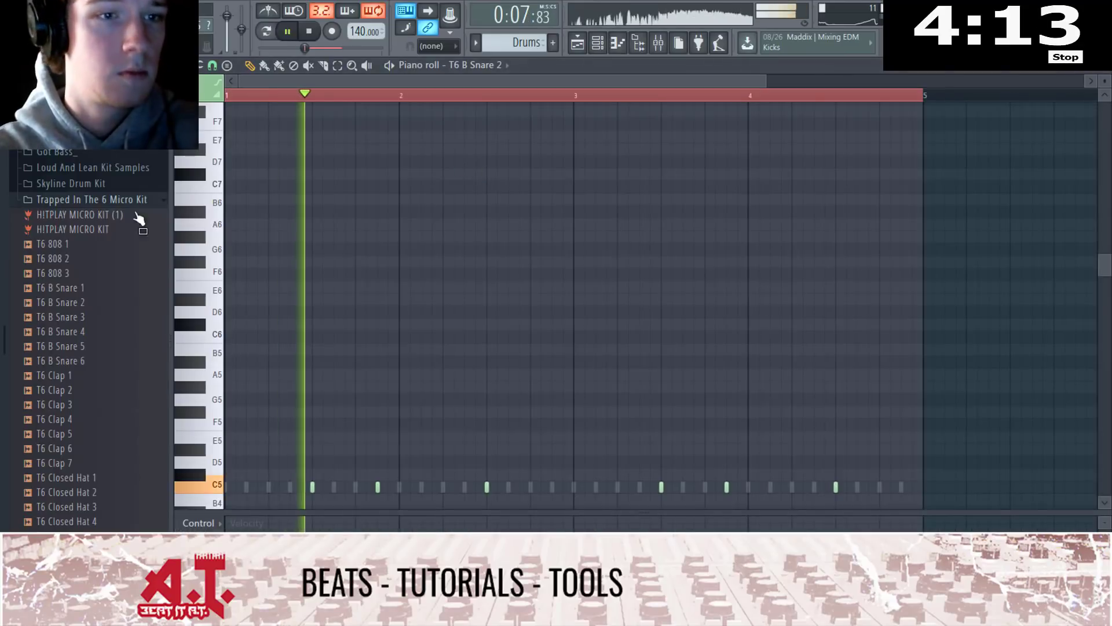
pyautogui.click(64, 200)
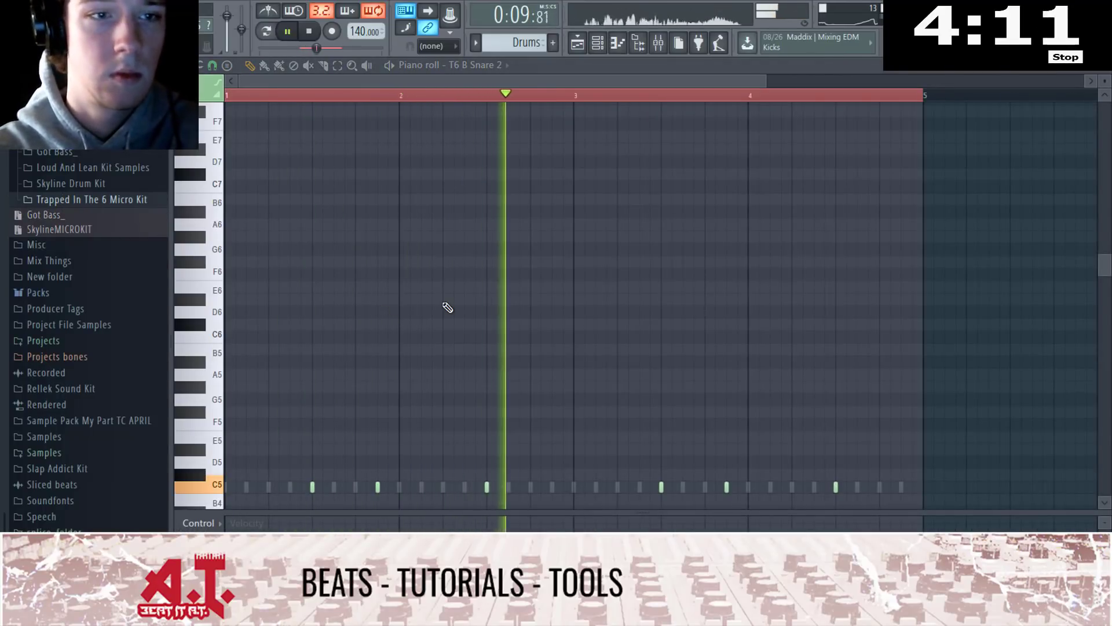
pyautogui.press('Escape')
pyautogui.press('Escape')
pyautogui.scroll(12, 47, 210)
pyautogui.press('space')
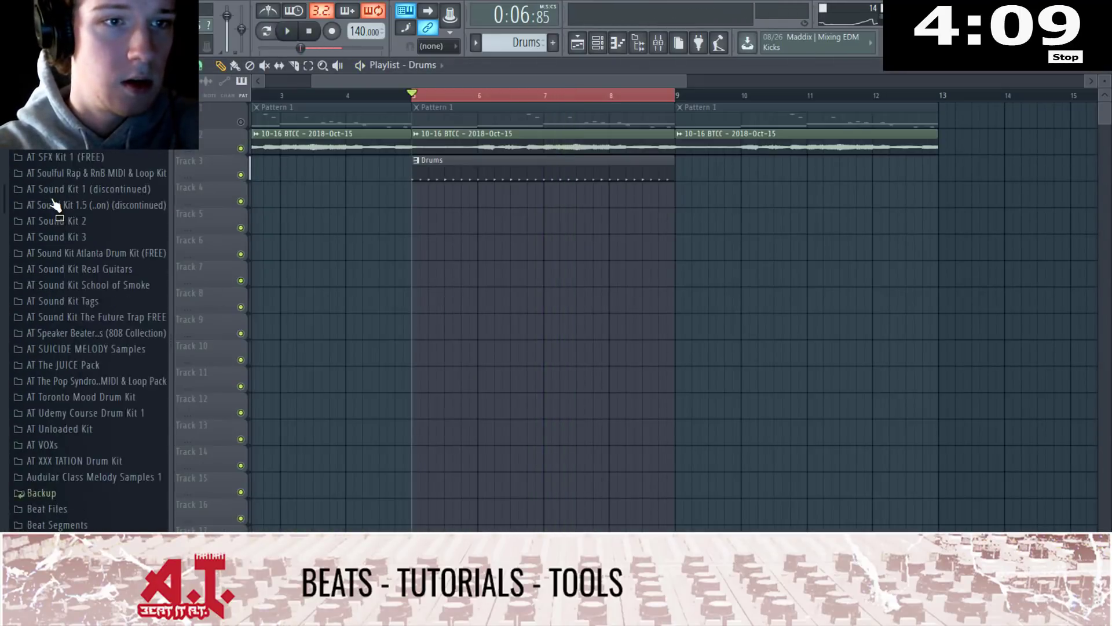
pyautogui.scroll(10, 58, 209)
pyautogui.click(76, 278)
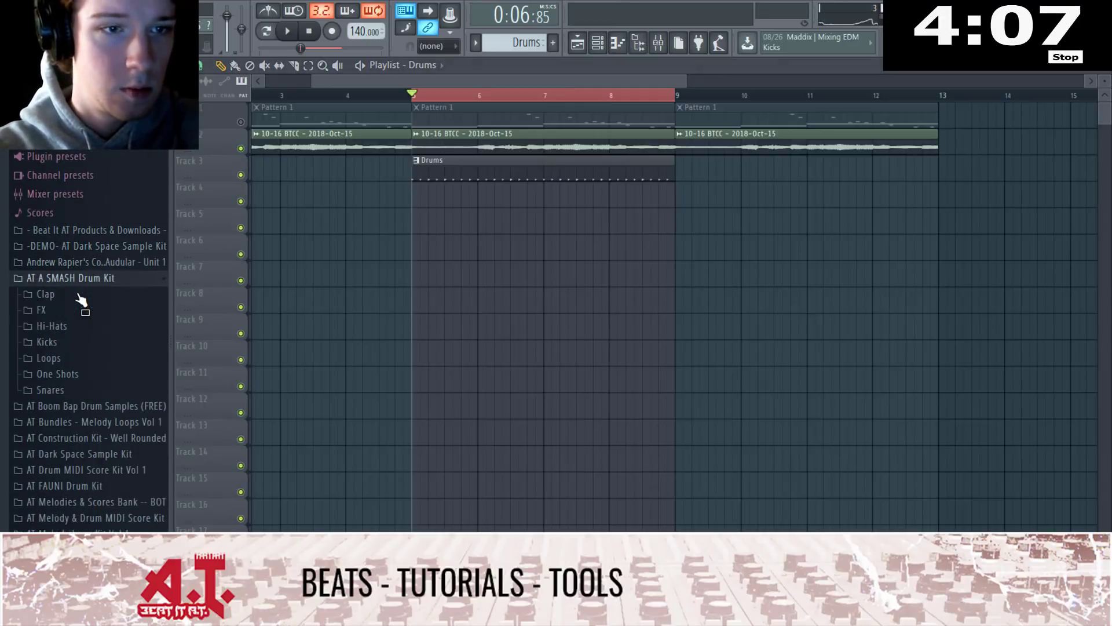
# Browse the kit's subfolders and place XXX Drum Ambience Loop 136 BPM from Loops on playlist track 4 at bar 5
pyautogui.click(72, 314)
pyautogui.click(73, 315)
pyautogui.click(73, 325)
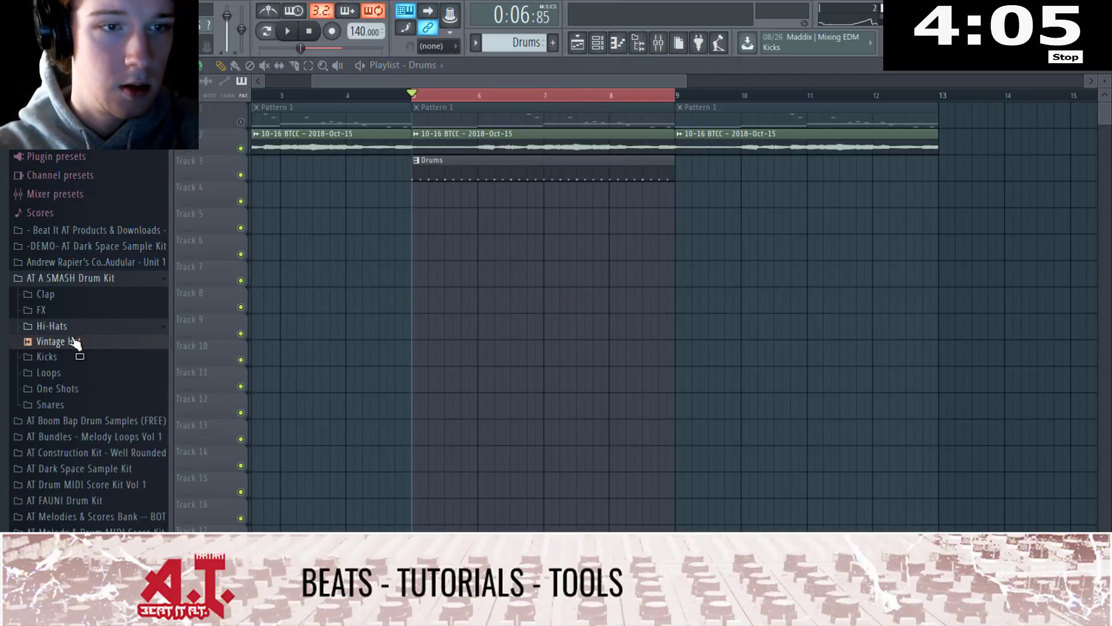
pyautogui.click(75, 329)
pyautogui.click(72, 373)
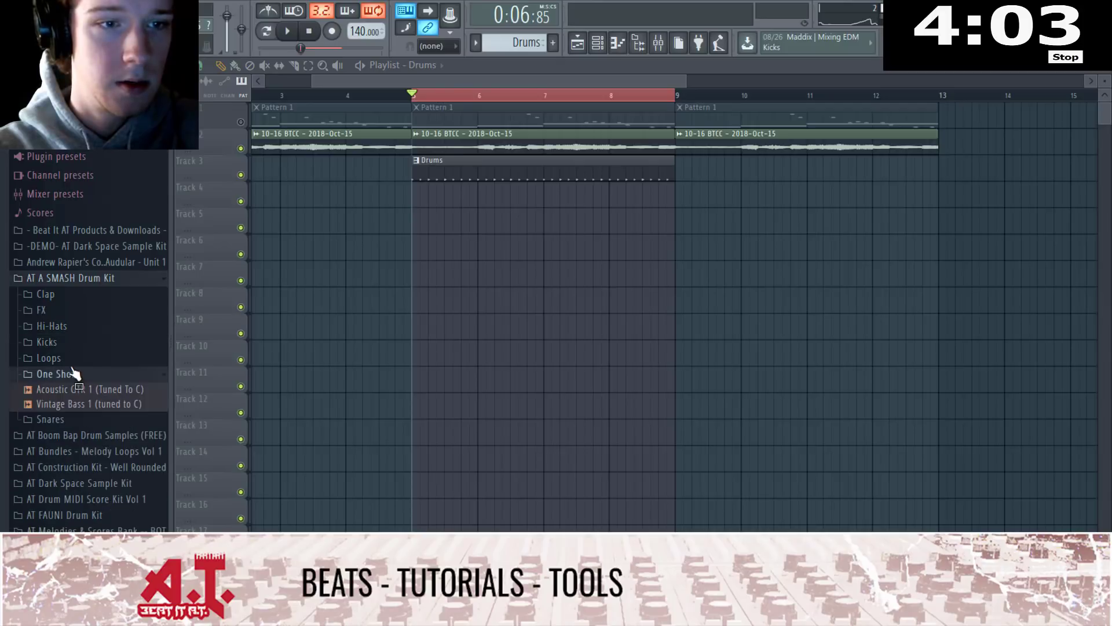
pyautogui.click(71, 358)
pyautogui.moveTo(419, 199); pyautogui.dragTo(427, 198)
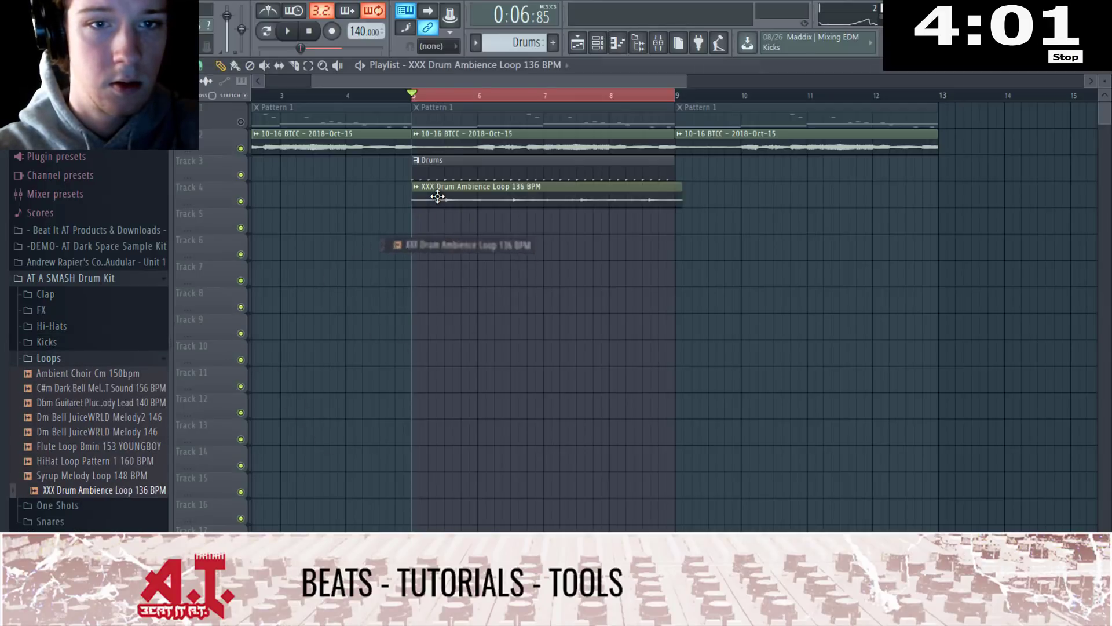
# Stretch the drum ambience loop to 4 bars, route it to mixer track 8 and lower its fader
pyautogui.doubleClick(439, 192)
pyautogui.rightClick(483, 253)
pyautogui.click(508, 368)
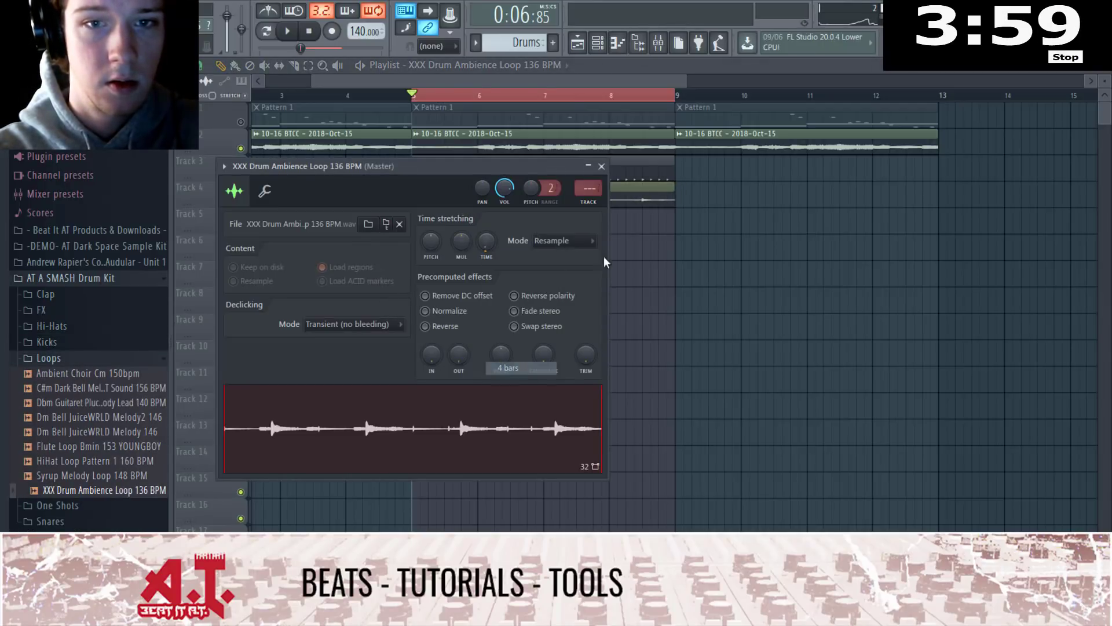
pyautogui.click(597, 201)
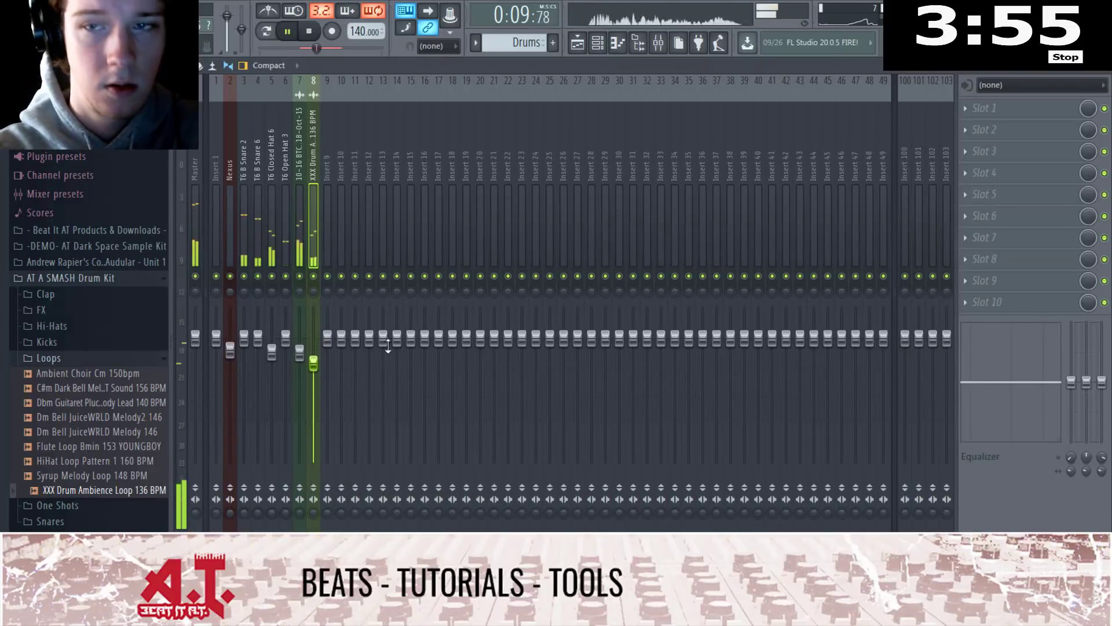
pyautogui.click(1107, 73)
pyautogui.click(599, 168)
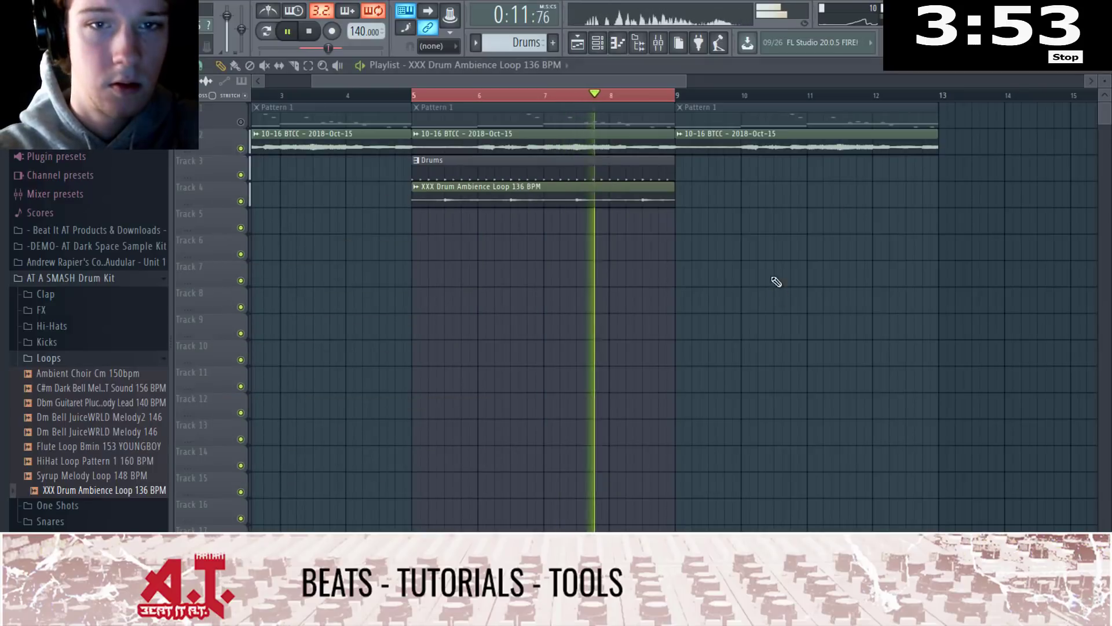
# Show the channel rack for the Drums pattern and browse to the Kicks folder of AT Sound Kit 3
pyautogui.doubleClick(518, 167)
pyautogui.press('Escape')
pyautogui.press('F6')
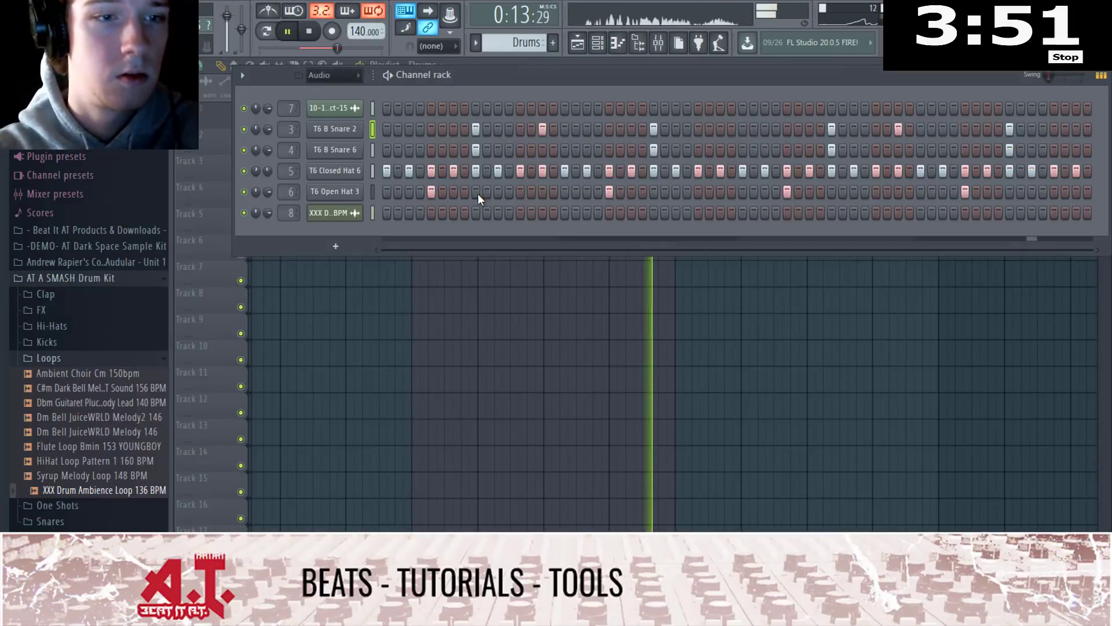
pyautogui.click(76, 278)
pyautogui.scroll(-4, 69, 412)
pyautogui.scroll(-1, 70, 412)
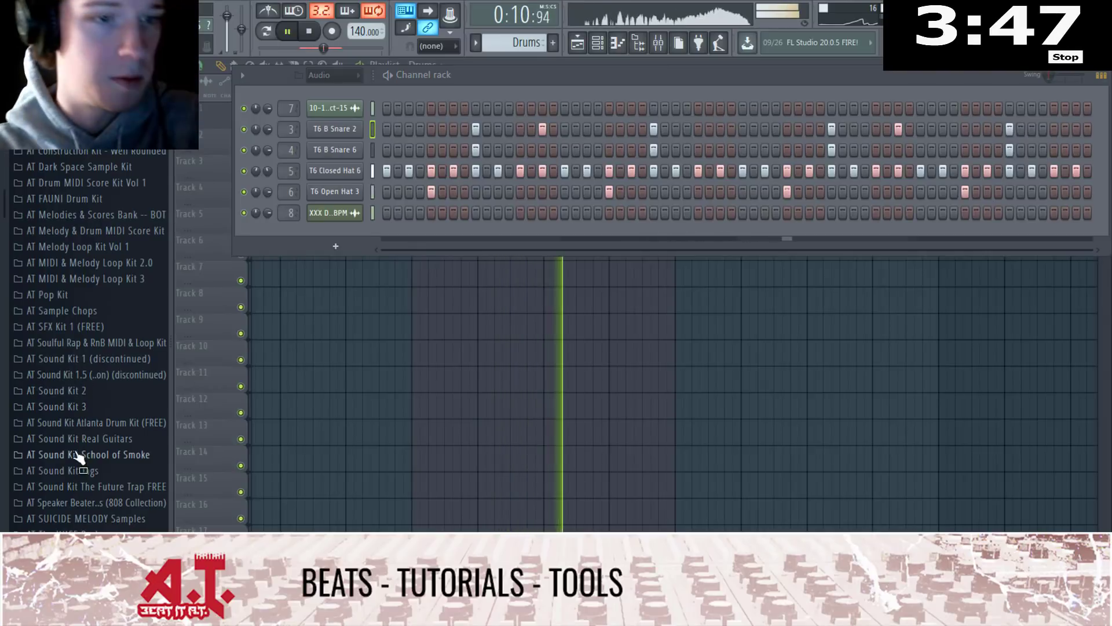
pyautogui.click(89, 407)
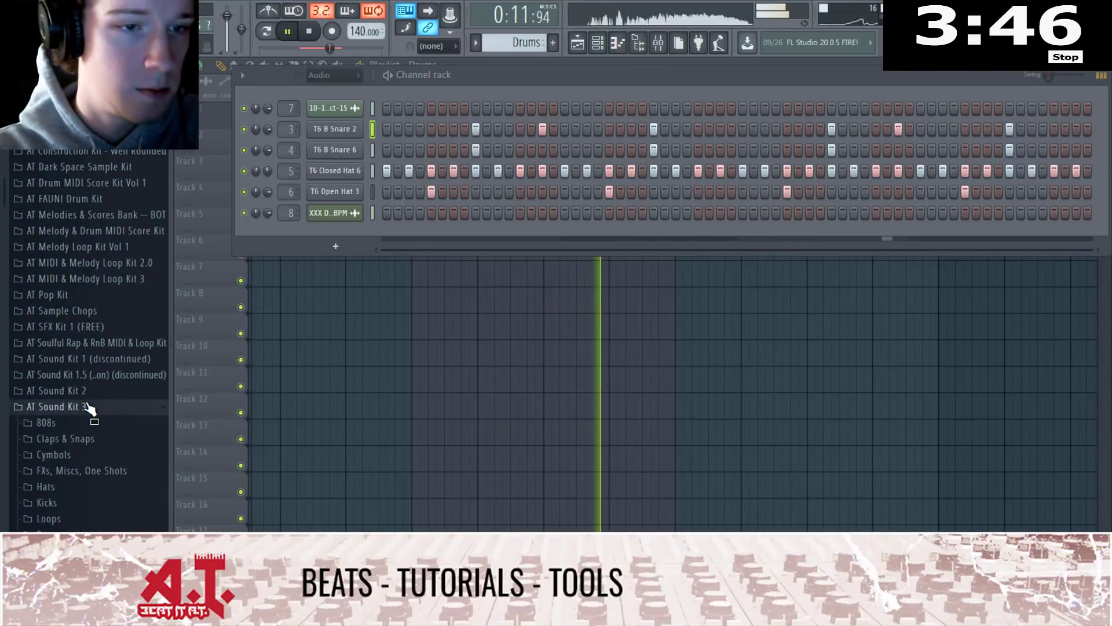
pyautogui.click(68, 488)
pyautogui.click(75, 385)
pyautogui.click(68, 400)
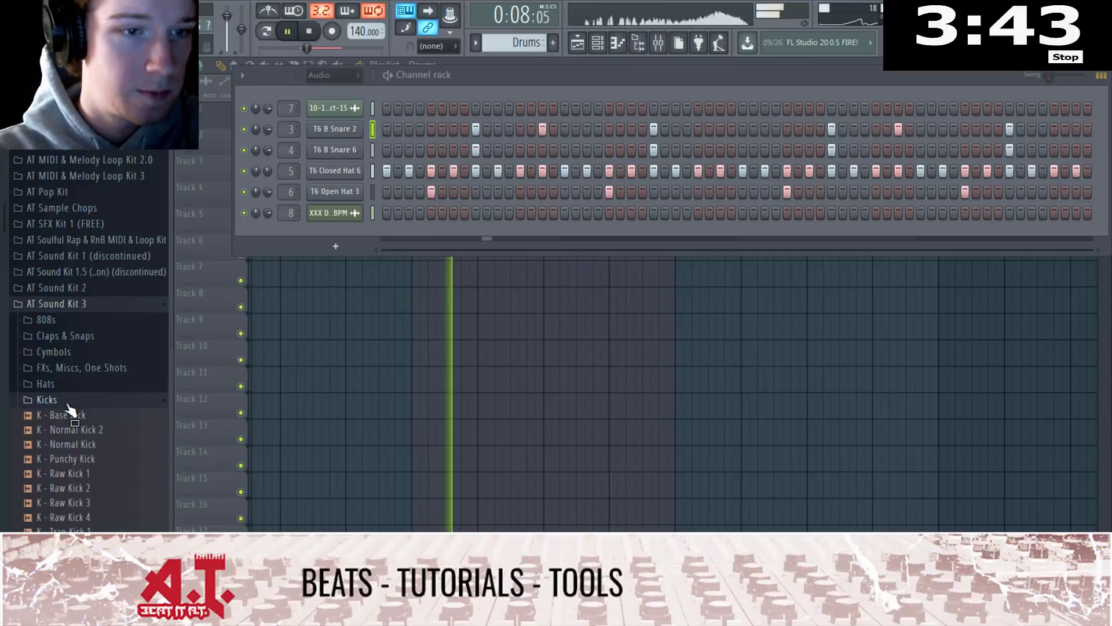
# Audition several kick samples and load K - Normal Kick as a new channel
pyautogui.click(43, 430)
pyautogui.click(79, 459)
pyautogui.click(83, 475)
pyautogui.click(89, 504)
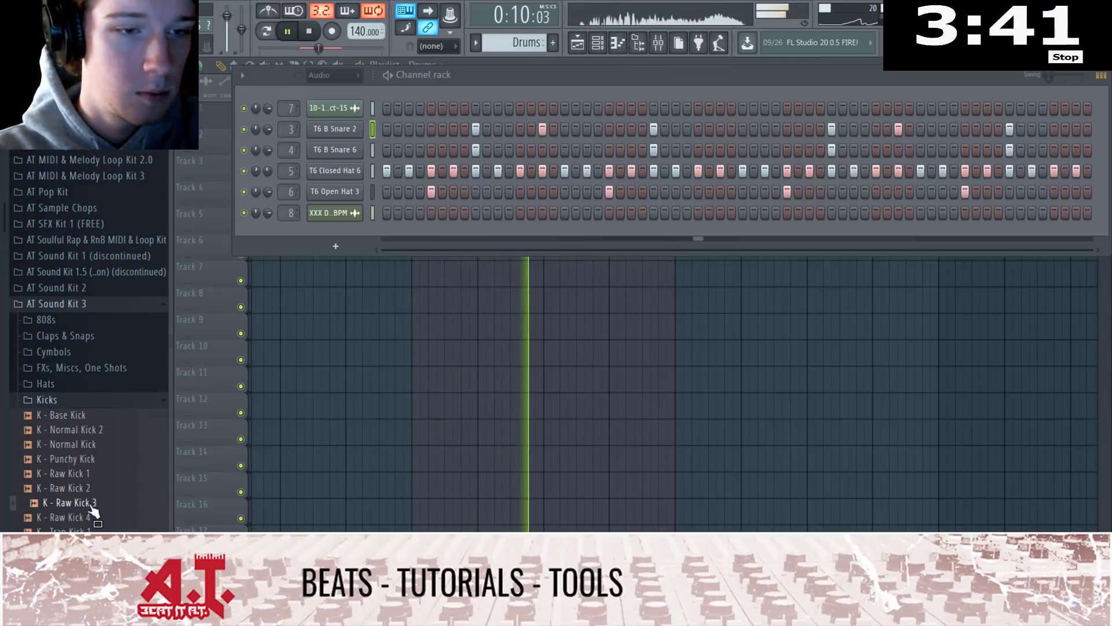
pyautogui.click(88, 518)
pyautogui.moveTo(86, 450); pyautogui.dragTo(342, 306)
pyautogui.moveTo(101, 432); pyautogui.dragTo(402, 300)
pyautogui.moveTo(52, 447); pyautogui.dragTo(356, 229)
# Program the K - Normal Kick channel with hits on steps 1, 11, 13, 21, 33, 43, 45, 53 and 61
pyautogui.rightClick(398, 235)
pyautogui.click(387, 235)
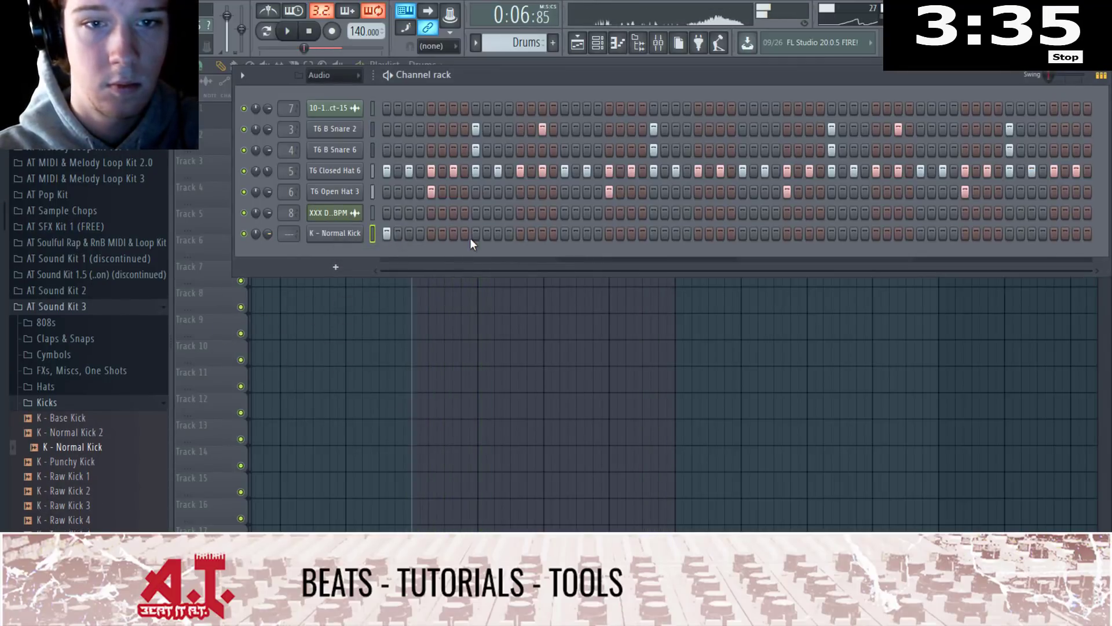
pyautogui.click(453, 235)
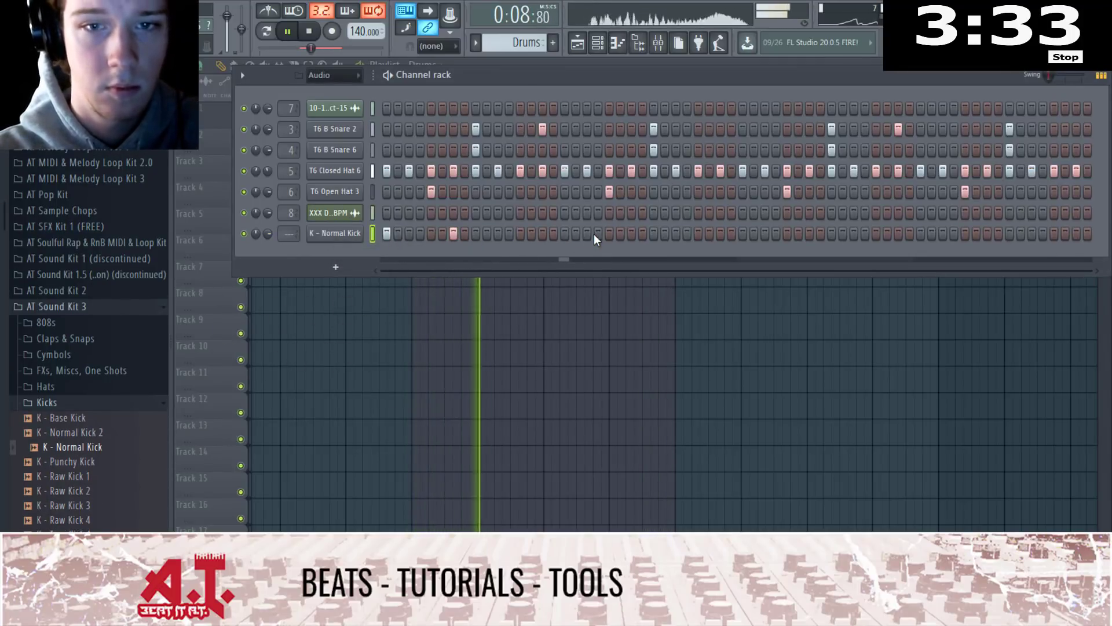
pyautogui.click(498, 232)
pyautogui.click(454, 233)
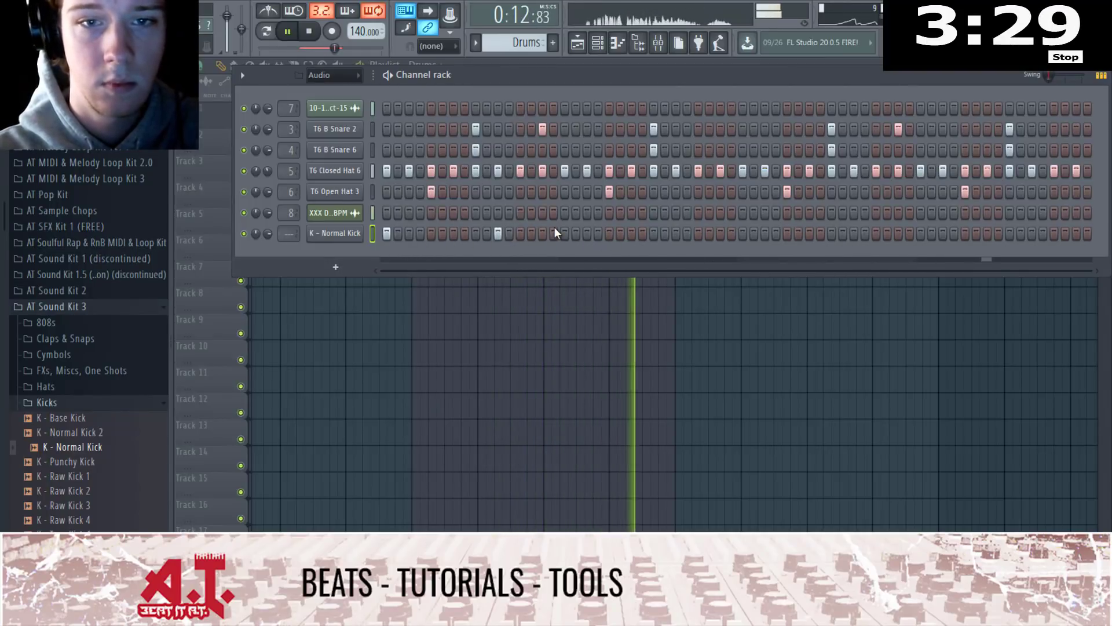
pyautogui.click(521, 233)
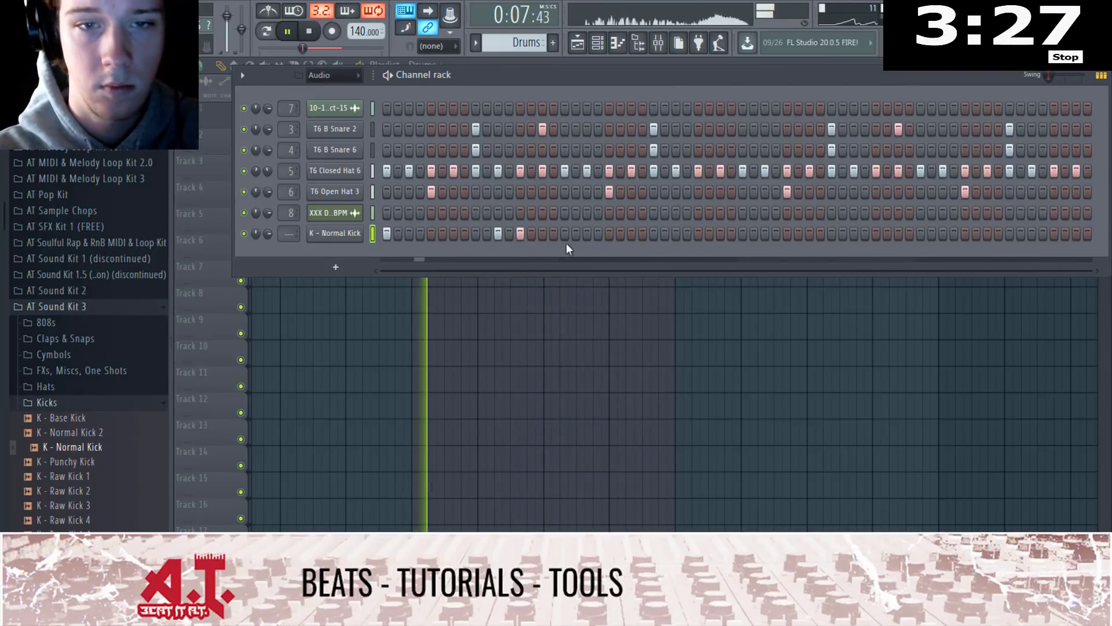
pyautogui.click(609, 233)
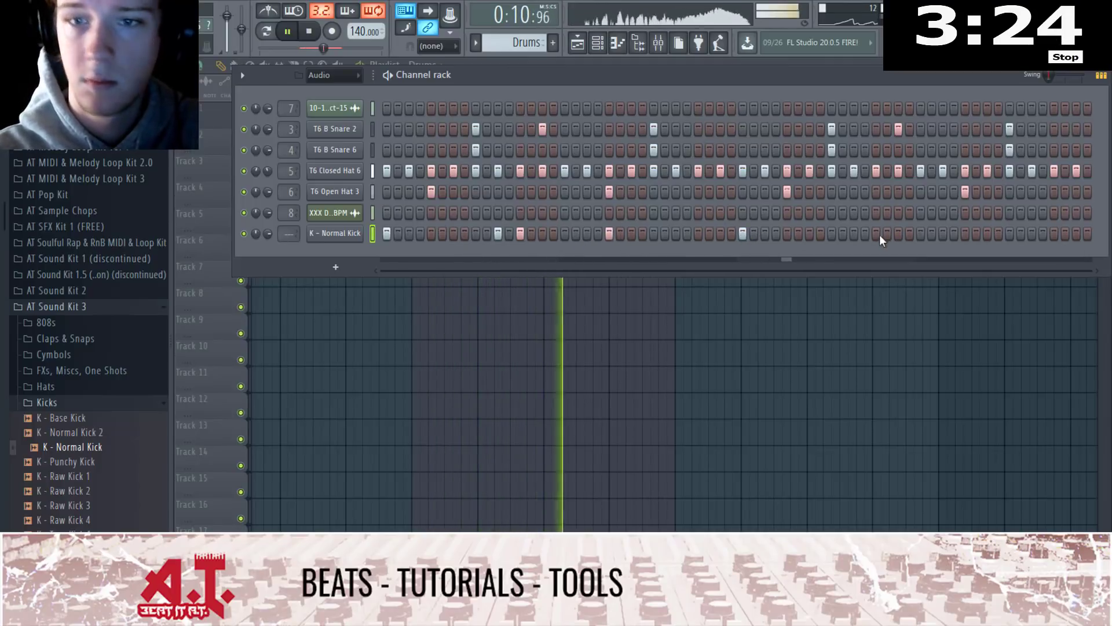
pyautogui.moveTo(856, 233); pyautogui.dragTo(875, 235)
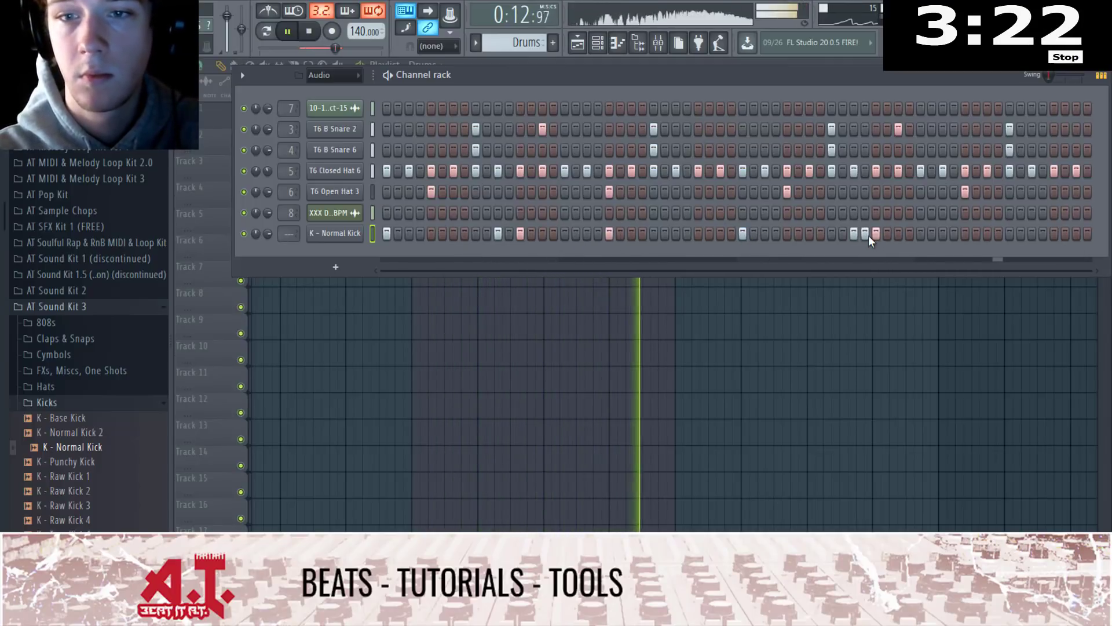
pyautogui.rightClick(865, 233)
pyautogui.click(965, 233)
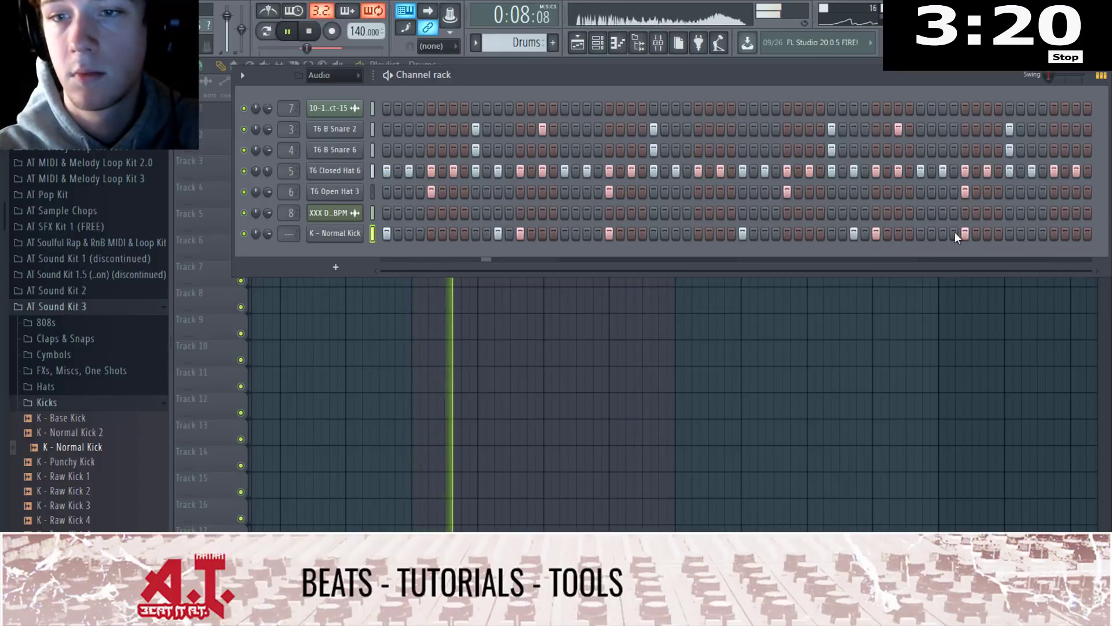
pyautogui.click(1054, 234)
# Route K - Normal Kick to mixer track 9 and shape it with Fruity Parametric EQ 2, cutting sub and highs and lifting bass and low mids slightly
pyautogui.click(351, 233)
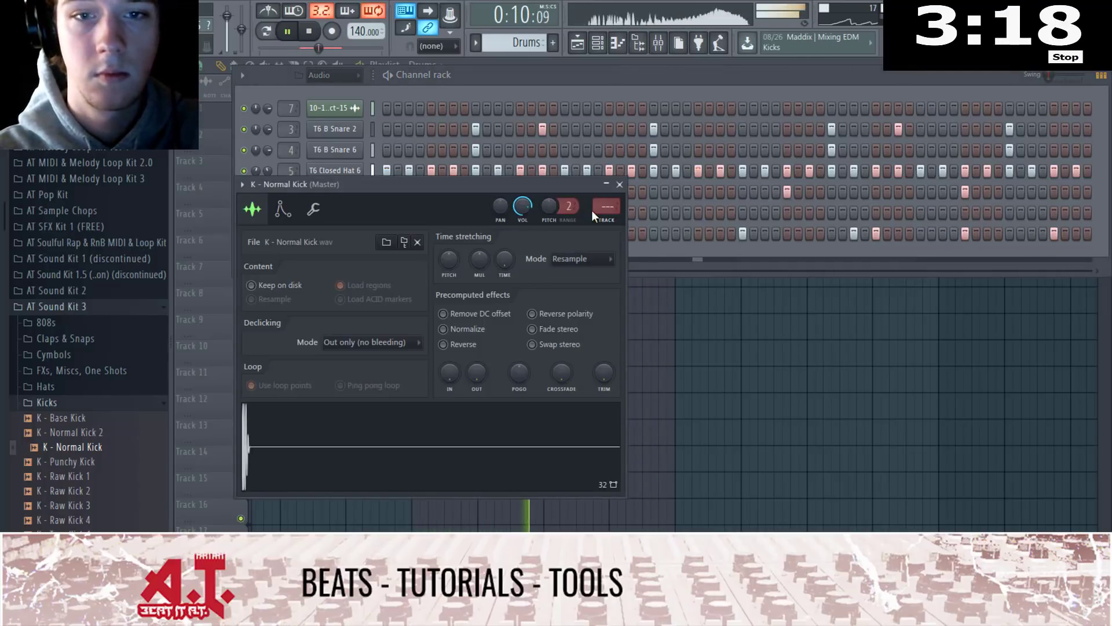
pyautogui.click(602, 225)
pyautogui.click(1006, 102)
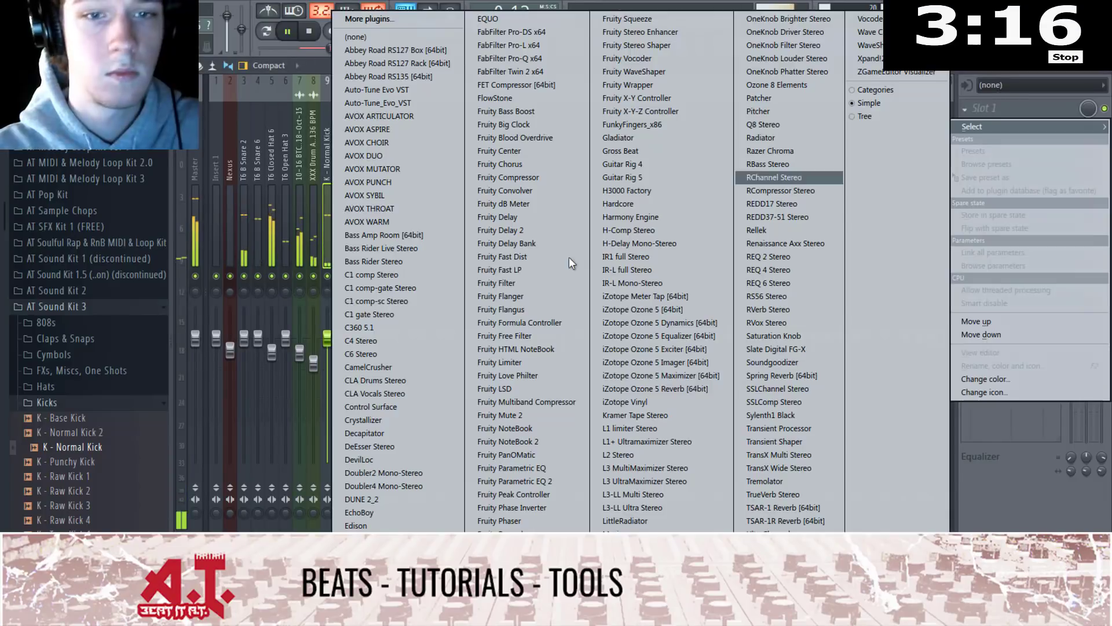
pyautogui.click(556, 480)
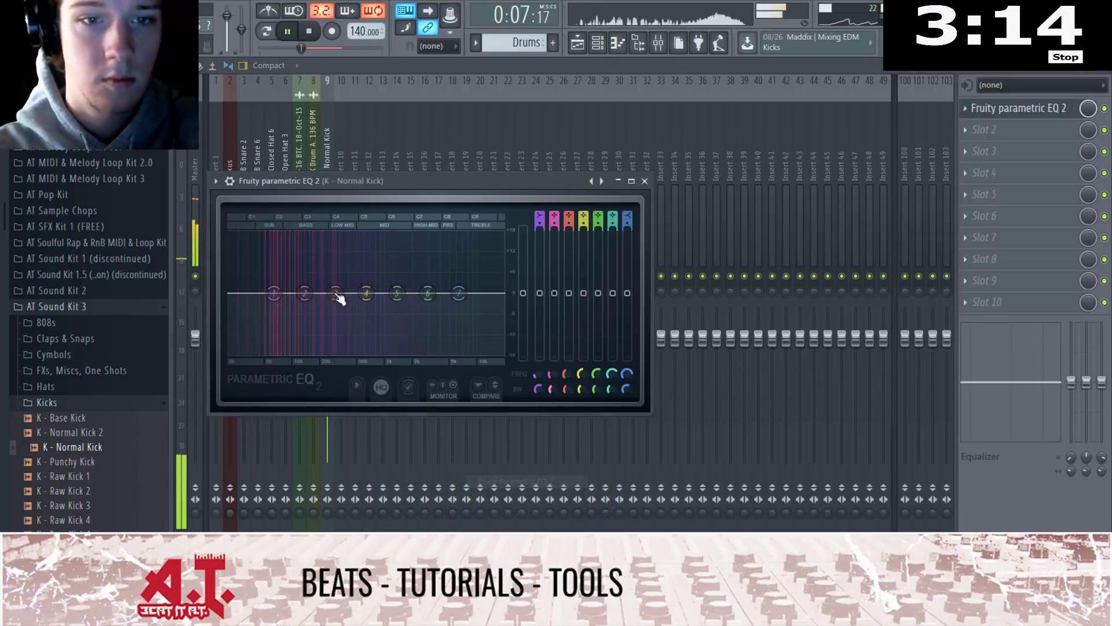
pyautogui.moveTo(389, 334); pyautogui.dragTo(383, 343)
pyautogui.moveTo(305, 293); pyautogui.dragTo(334, 283)
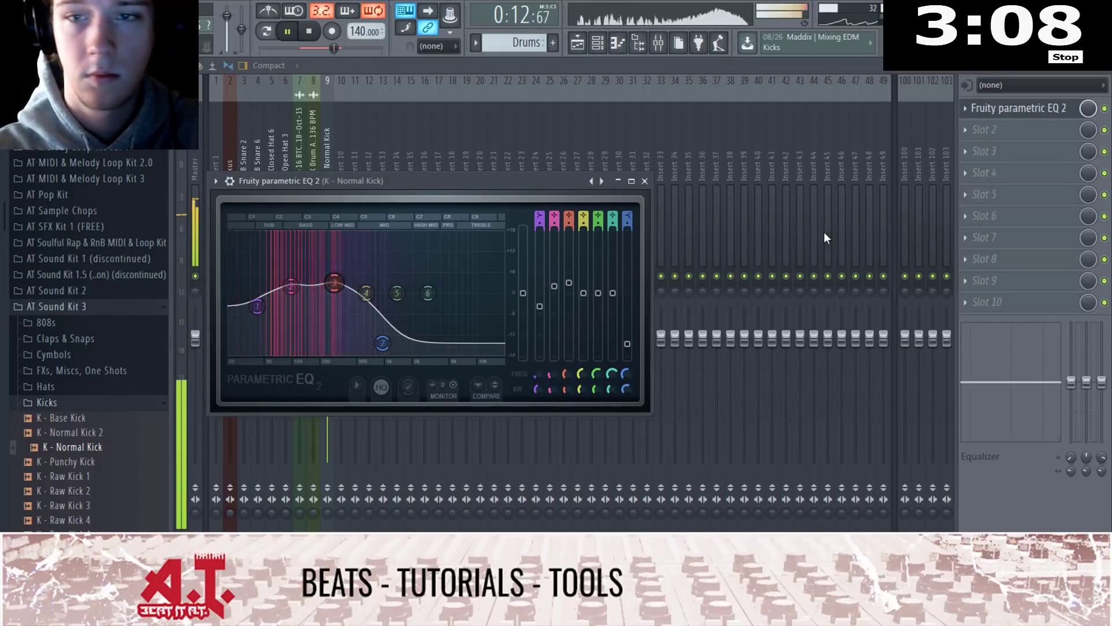
# Add Soundgoodizer in effect slot 3 of the kick's mixer track and lower the track's fader slightly
pyautogui.click(1025, 152)
pyautogui.click(782, 350)
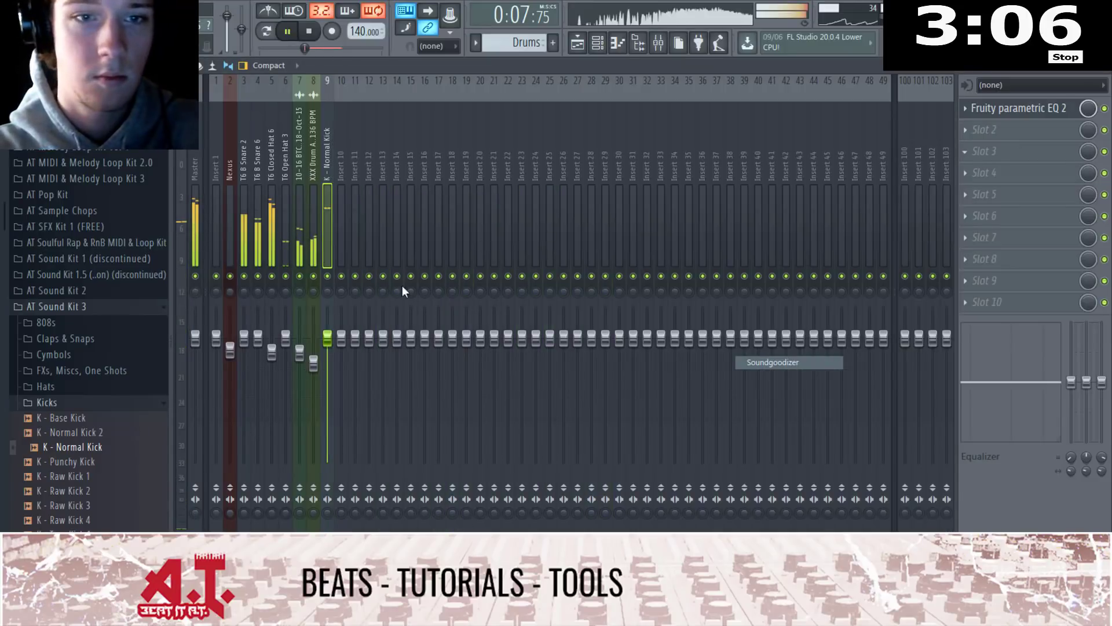
pyautogui.click(1019, 108)
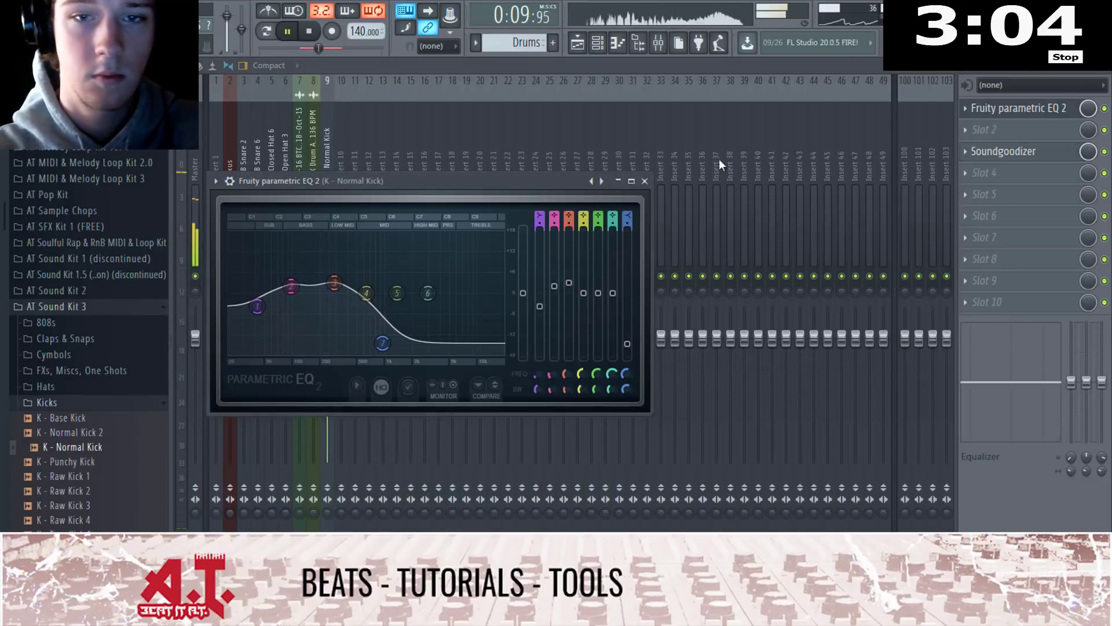
pyautogui.click(645, 181)
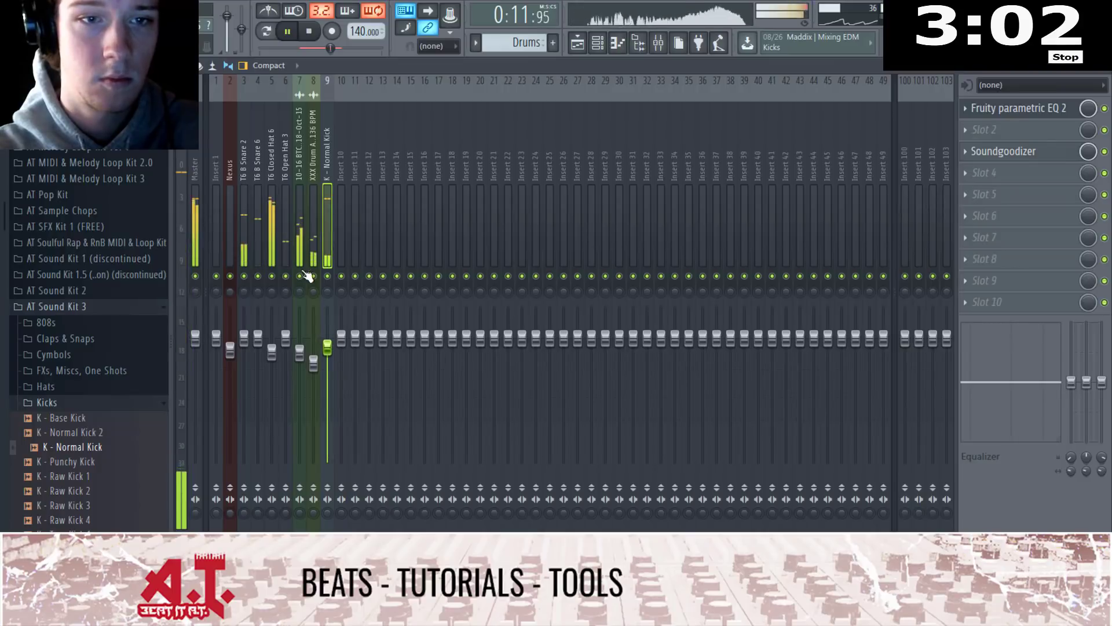
# Lower the T6 Closed Hat 6 fader and add Fruity Parametric EQ 2, cutting the lows and top treble with a slight high-frequency boost
pyautogui.click(273, 249)
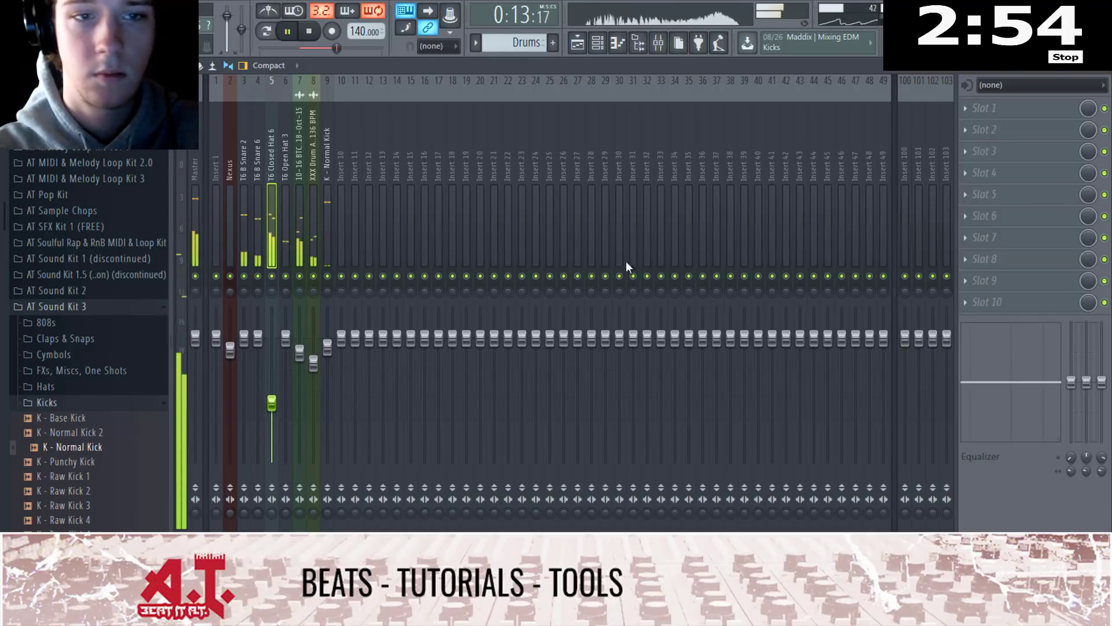
pyautogui.click(1017, 112)
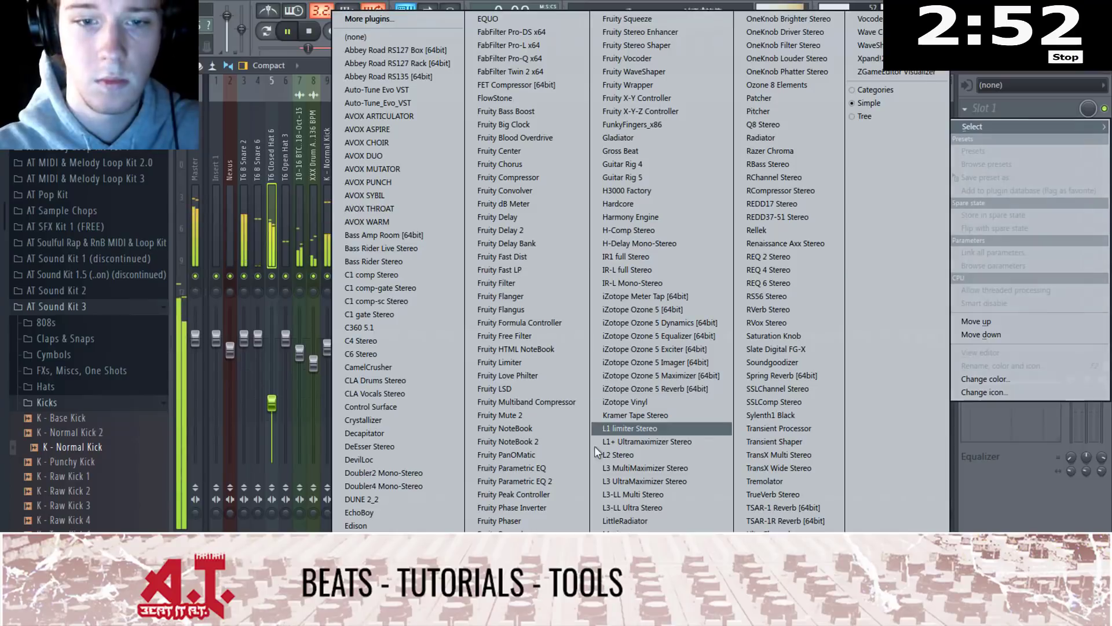
pyautogui.click(510, 479)
pyautogui.moveTo(503, 314)
pyautogui.mouseDown()
pyautogui.moveTo(532, 337)
pyautogui.moveTo(485, 307)
pyautogui.mouseUp()
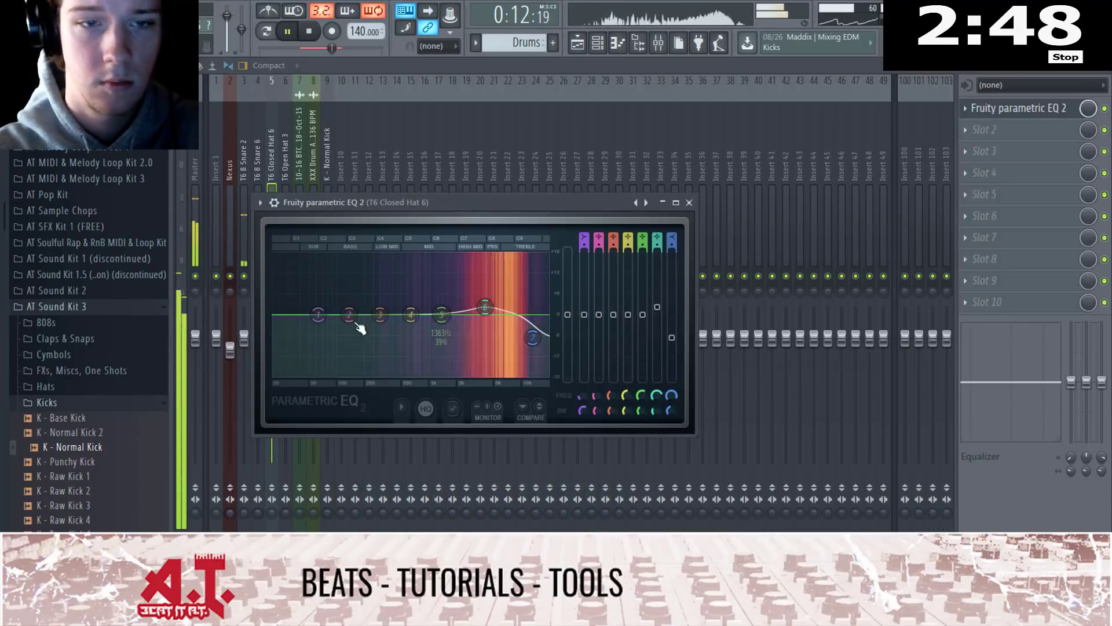
pyautogui.moveTo(318, 315); pyautogui.dragTo(416, 351)
pyautogui.click(689, 203)
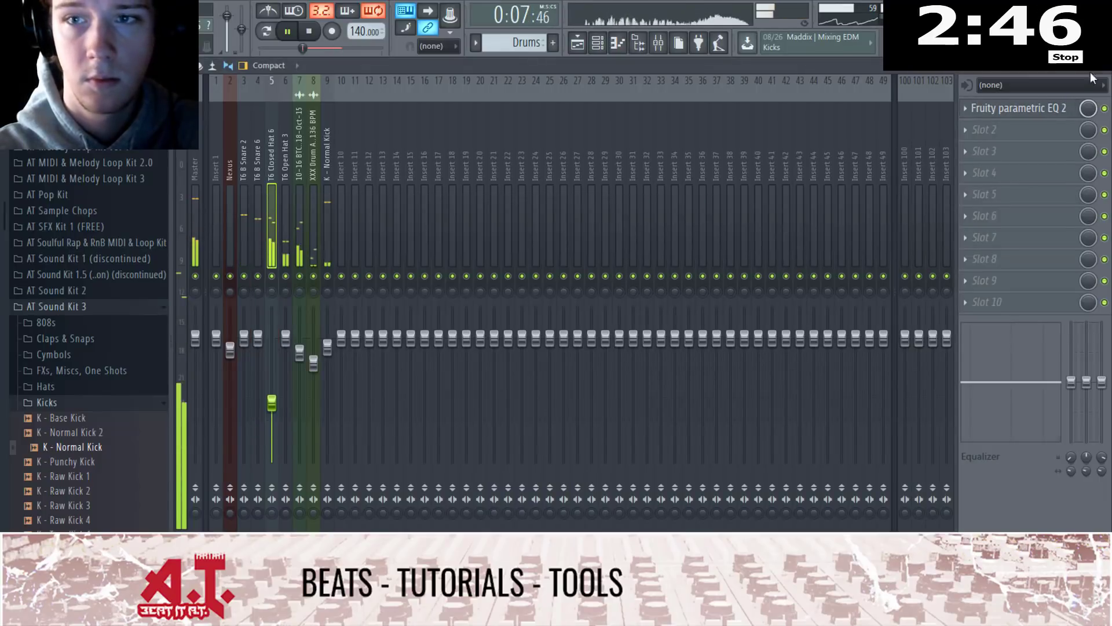
# Add an extra T6 Closed Hat 6 hit on step 6 of the Drums pattern
pyautogui.press('F9')
pyautogui.click(528, 98)
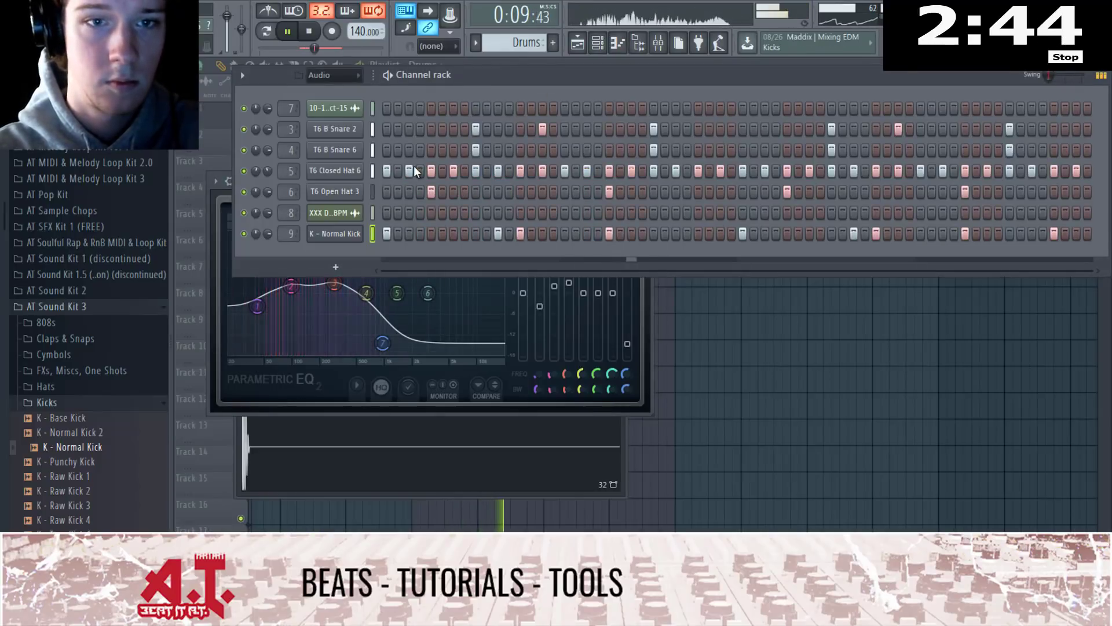
pyautogui.click(443, 170)
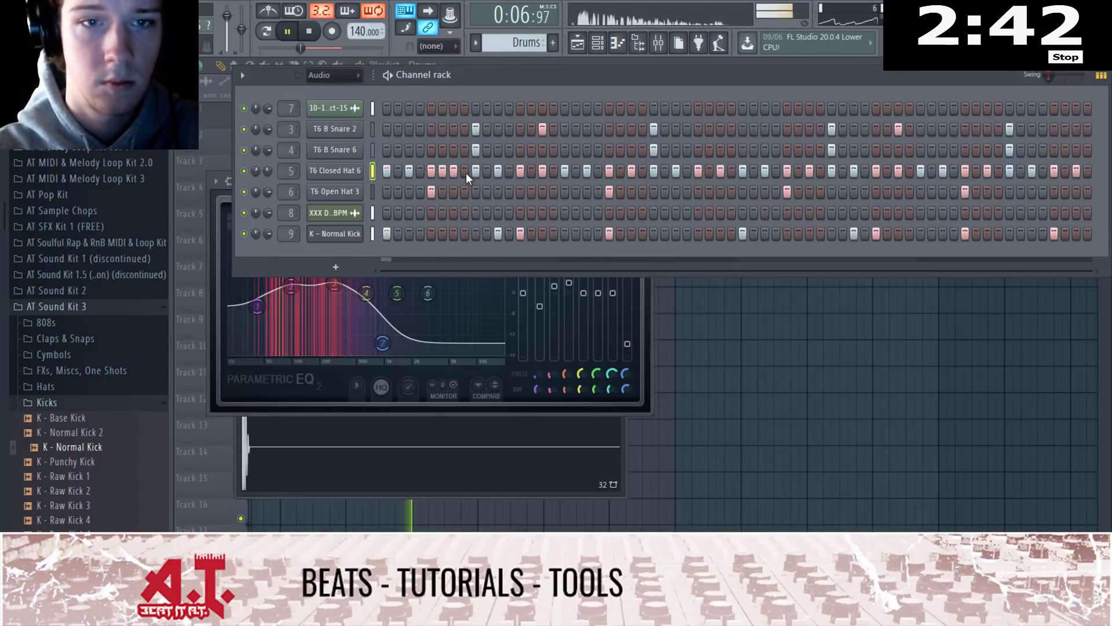
# Rebalance the hats against the replayed loop, raising the T6 Closed Hat 6 fader and lowering the T6 Open Hat 3 fader slightly
pyautogui.press('F9')
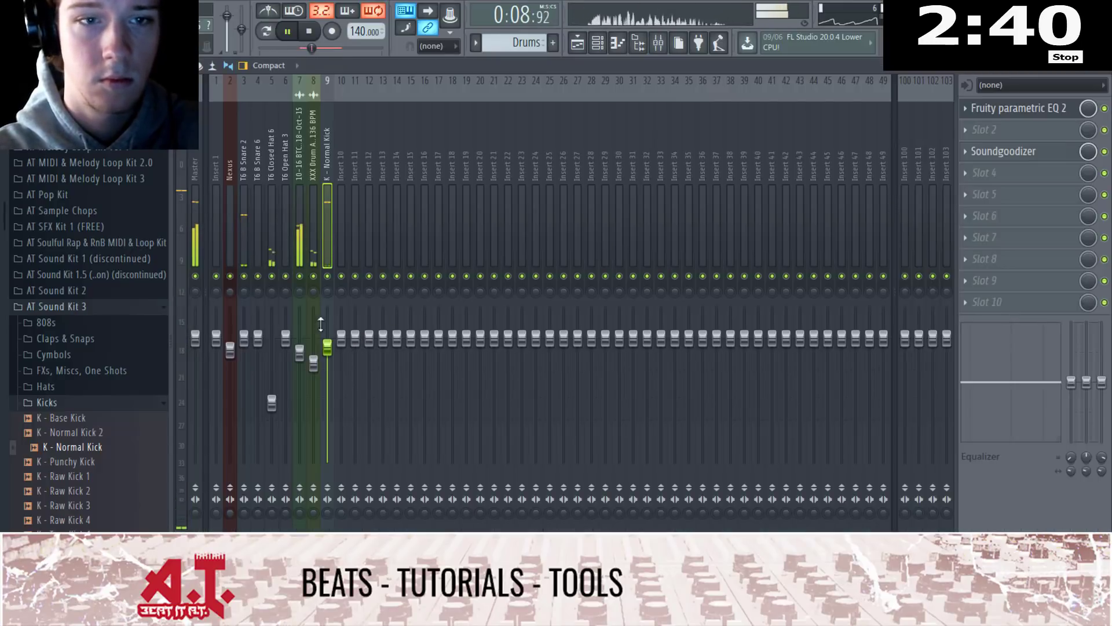
pyautogui.click(249, 215)
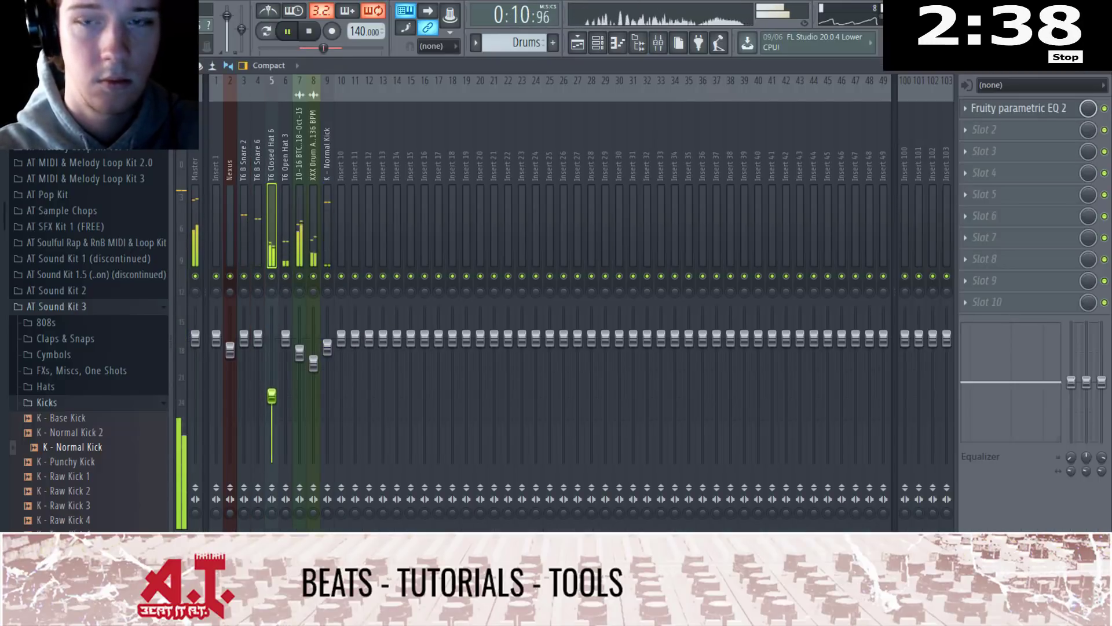
pyautogui.click(1105, 66)
pyautogui.press('F5')
pyautogui.press('space')
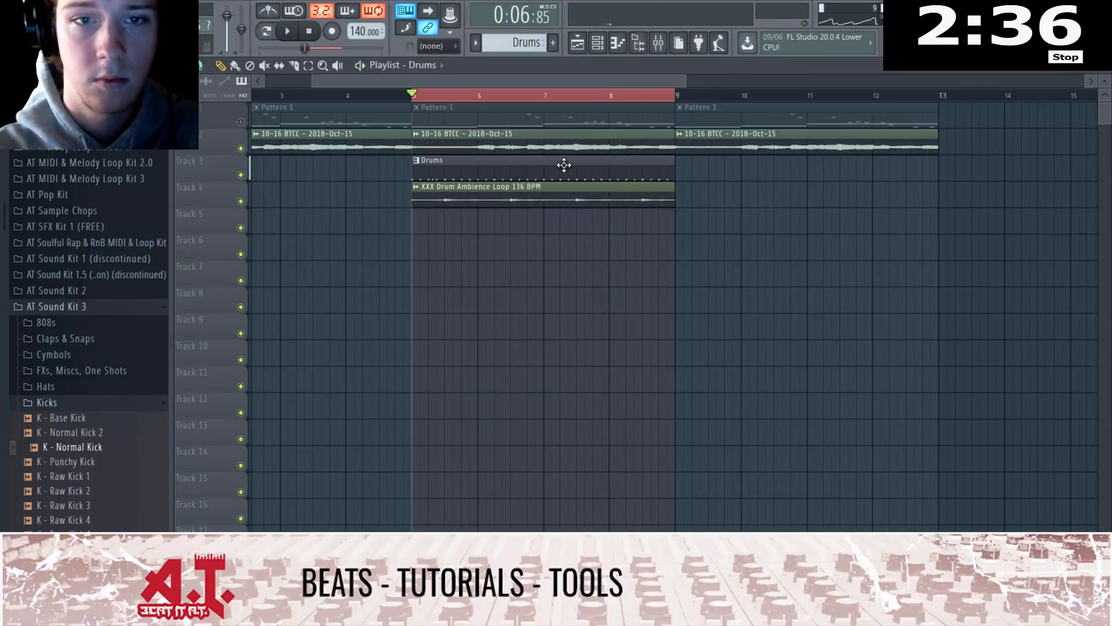
pyautogui.moveTo(486, 171); pyautogui.dragTo(565, 178)
pyautogui.press('space')
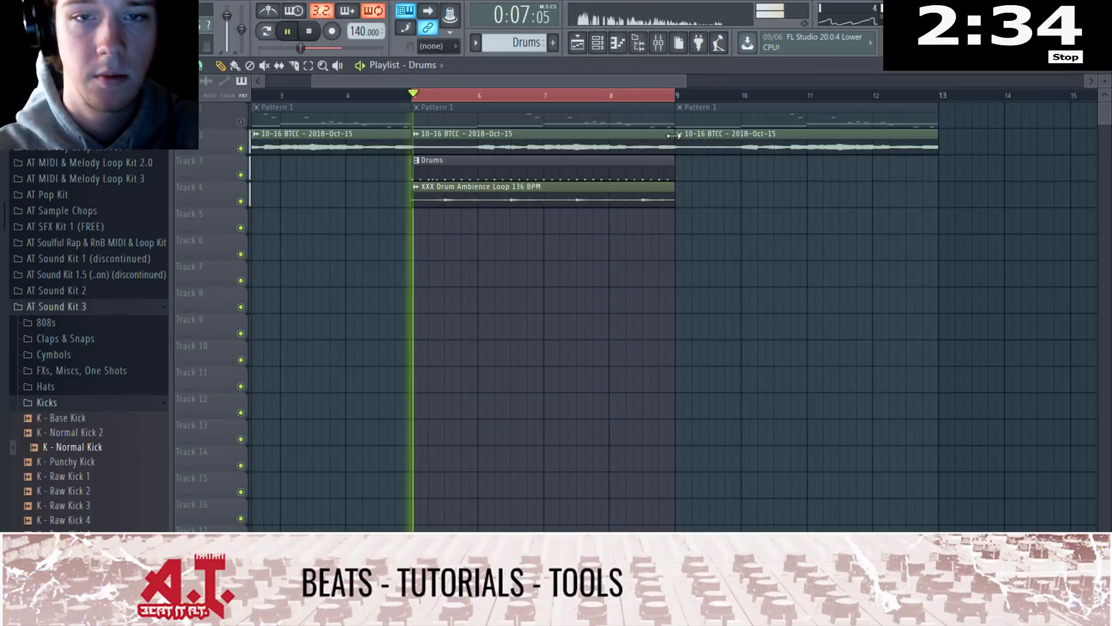
pyautogui.press('F9')
pyautogui.moveTo(285, 383); pyautogui.dragTo(272, 370)
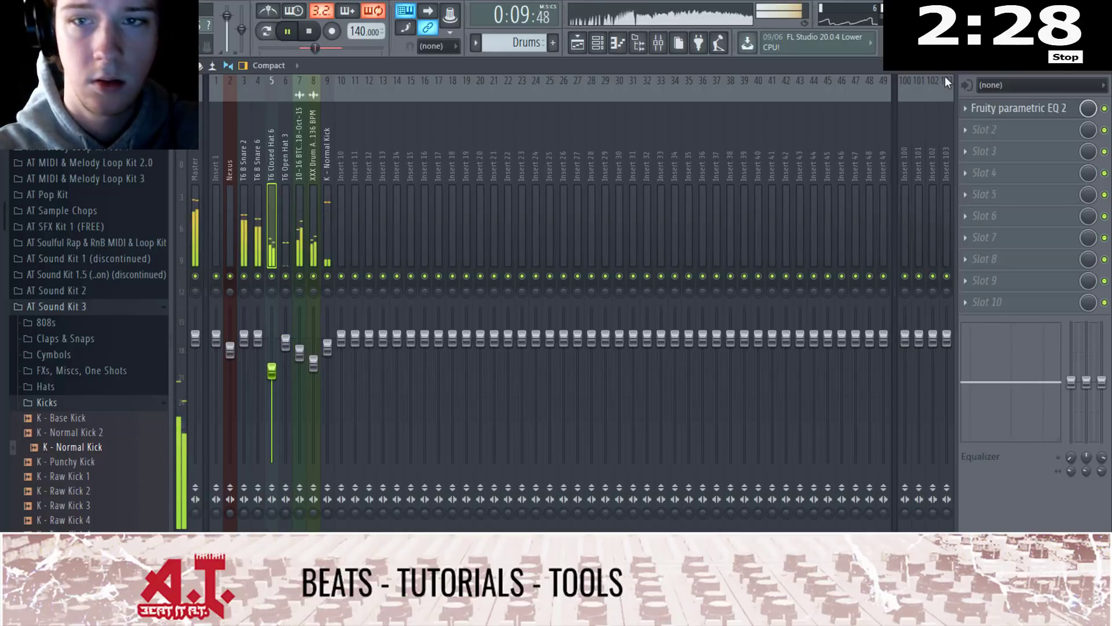
pyautogui.click(1106, 71)
# Add another T6 Closed Hat 6 hit on step 38 of the Drums pattern
pyautogui.doubleClick(449, 166)
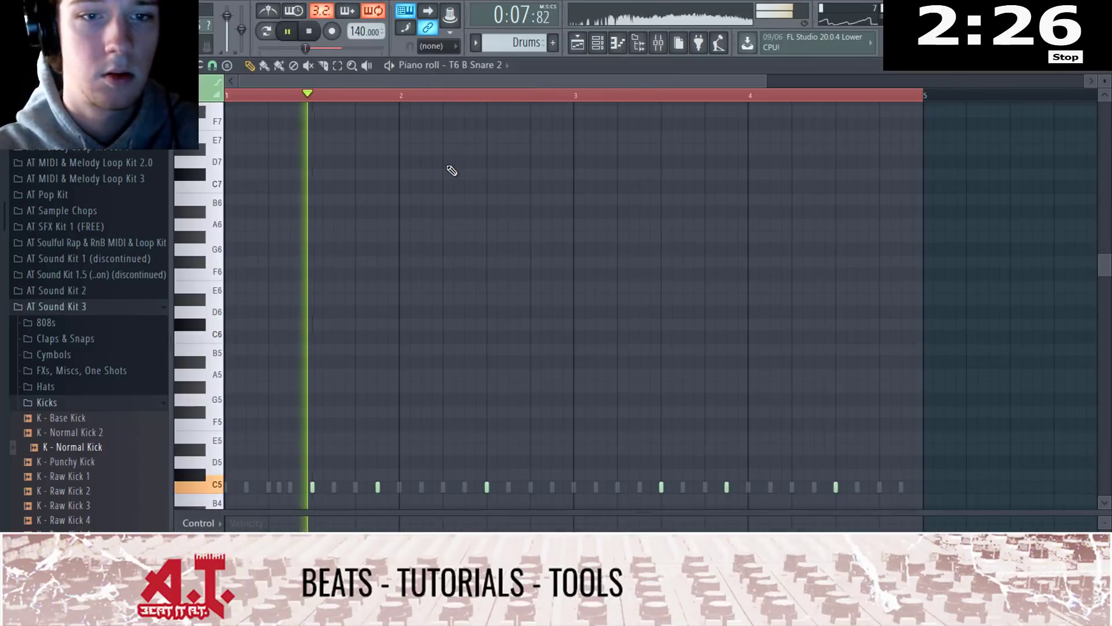
pyautogui.press('F6')
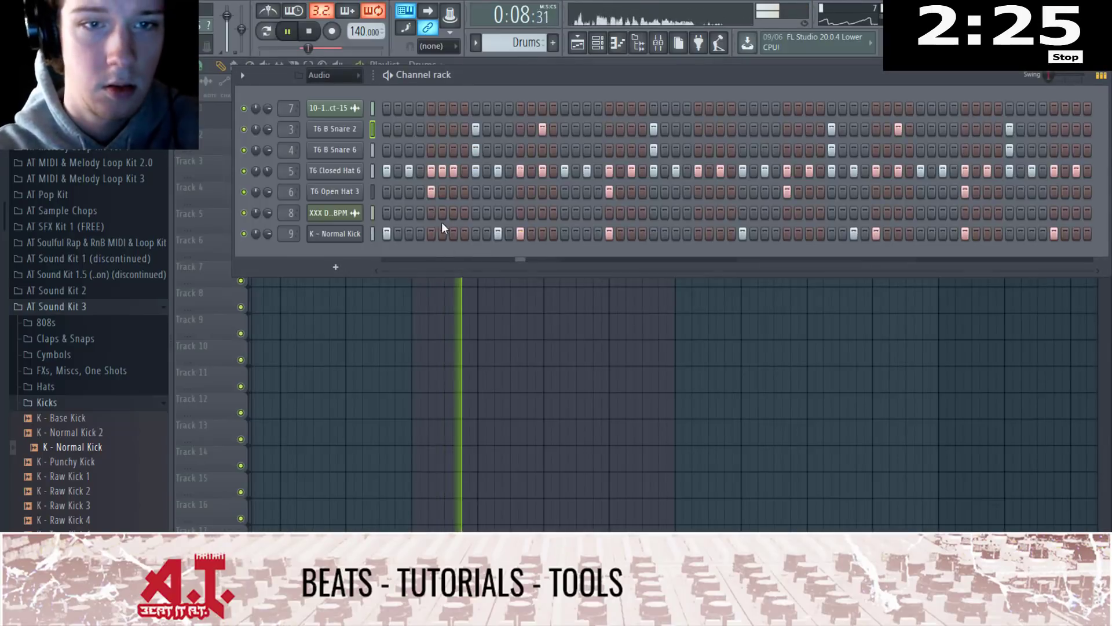
pyautogui.click(799, 171)
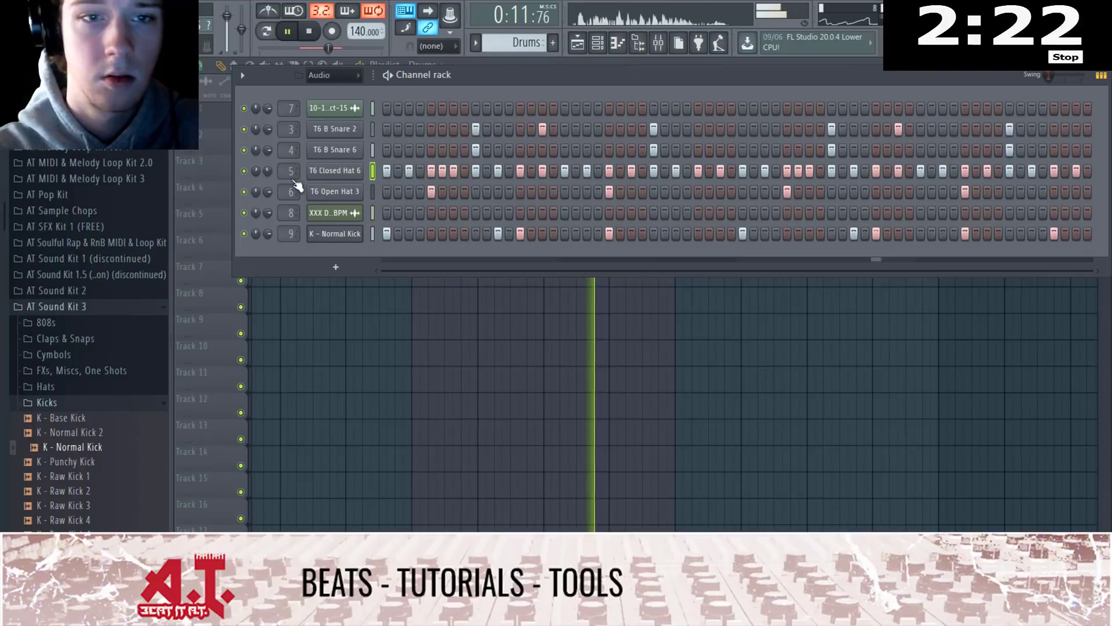
# Open the sampler settings of T6 Closed Hat 6 and replay the loop to check the drums
pyautogui.click(342, 171)
pyautogui.press('space')
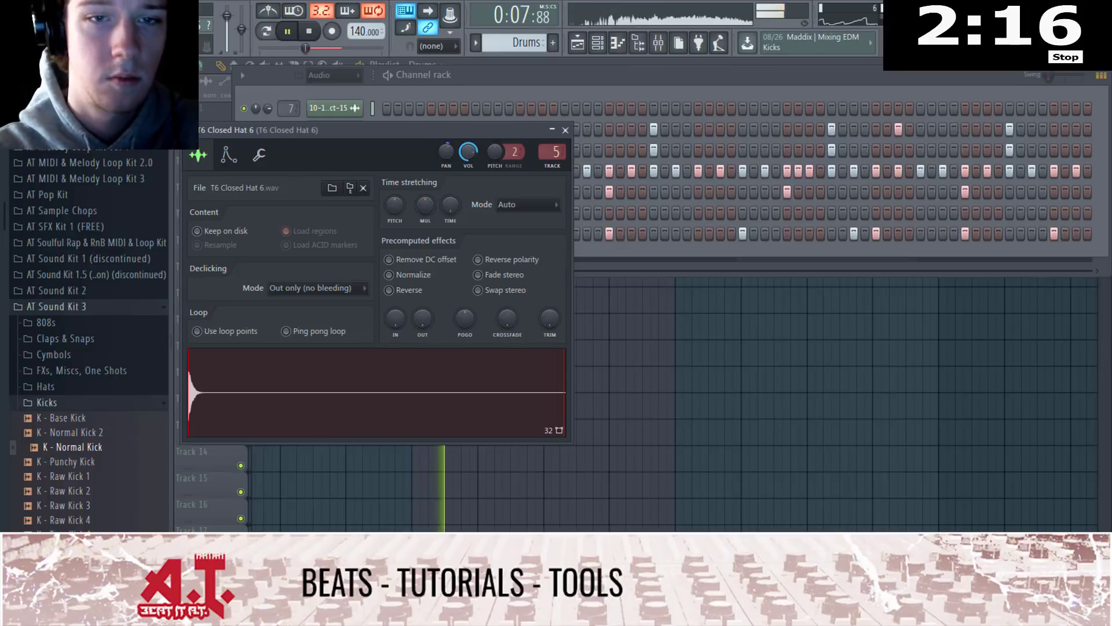
pyautogui.click(565, 129)
pyautogui.press('space')
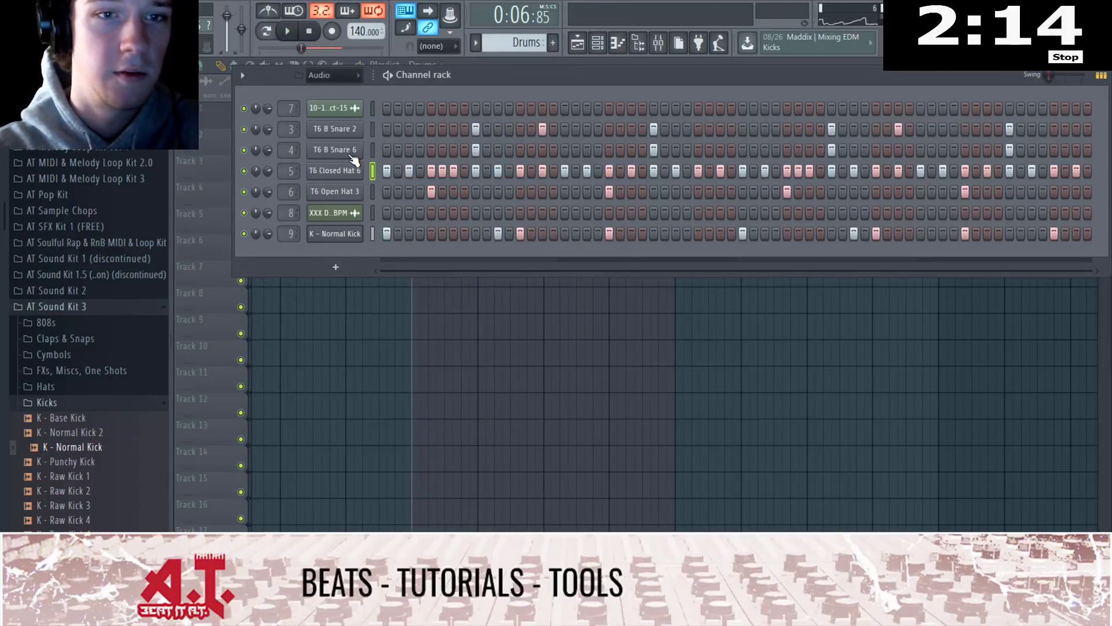
# Add the 808 CRiME (tuned to C) sample from AT Sound Kit 3's 808s folder as a new channel below K - Normal Kick
pyautogui.click(372, 150)
pyautogui.click(692, 257)
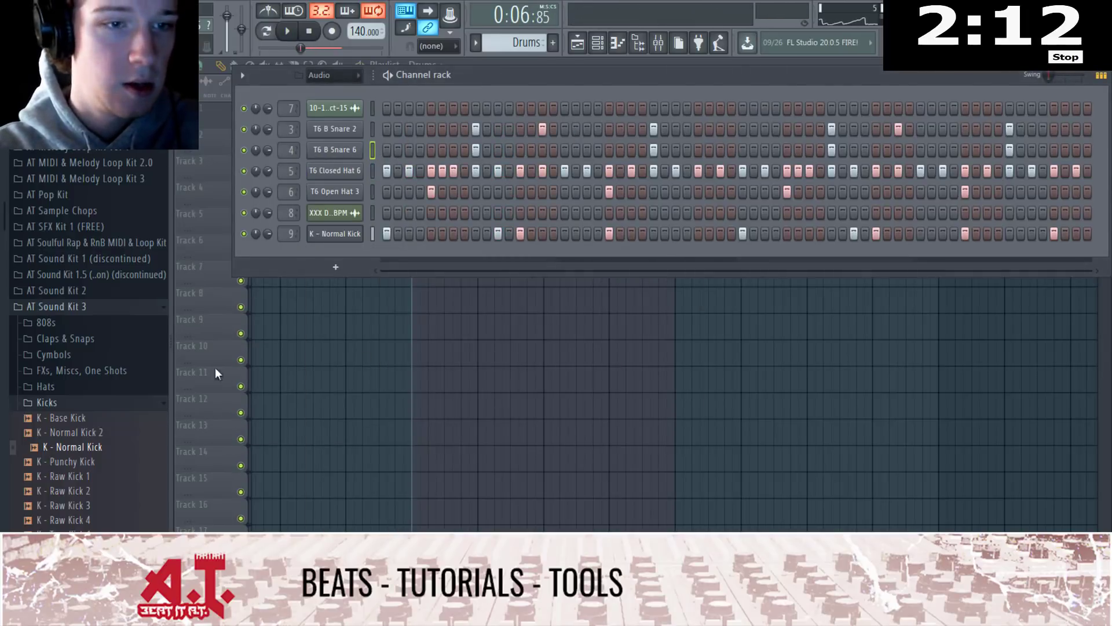
pyautogui.click(135, 387)
pyautogui.scroll(-1, 96, 497)
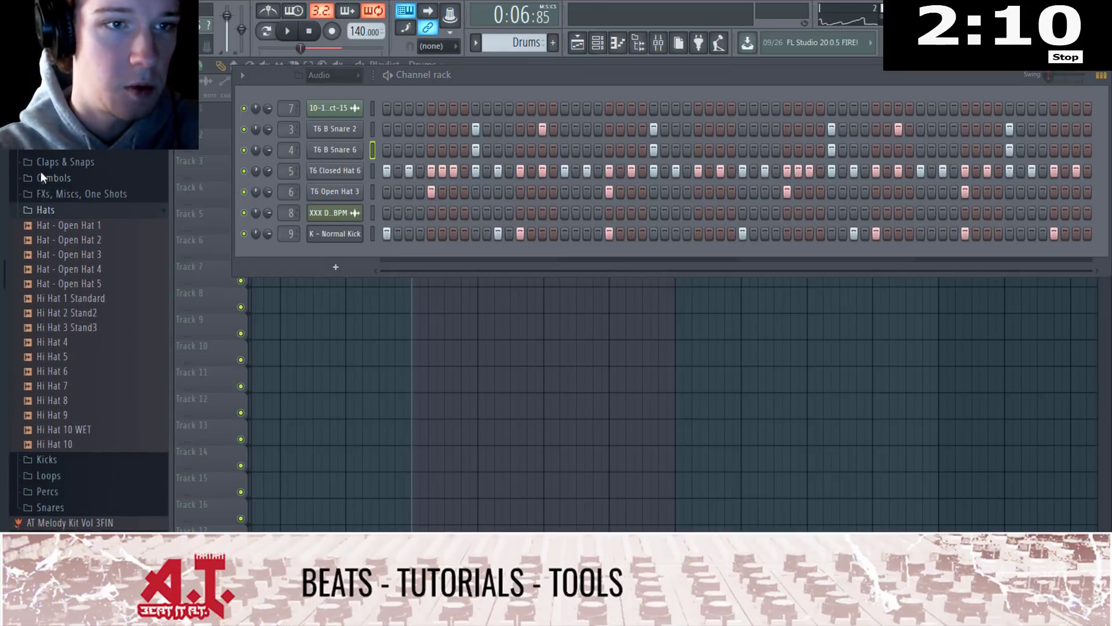
pyautogui.click(73, 159)
pyautogui.click(72, 159)
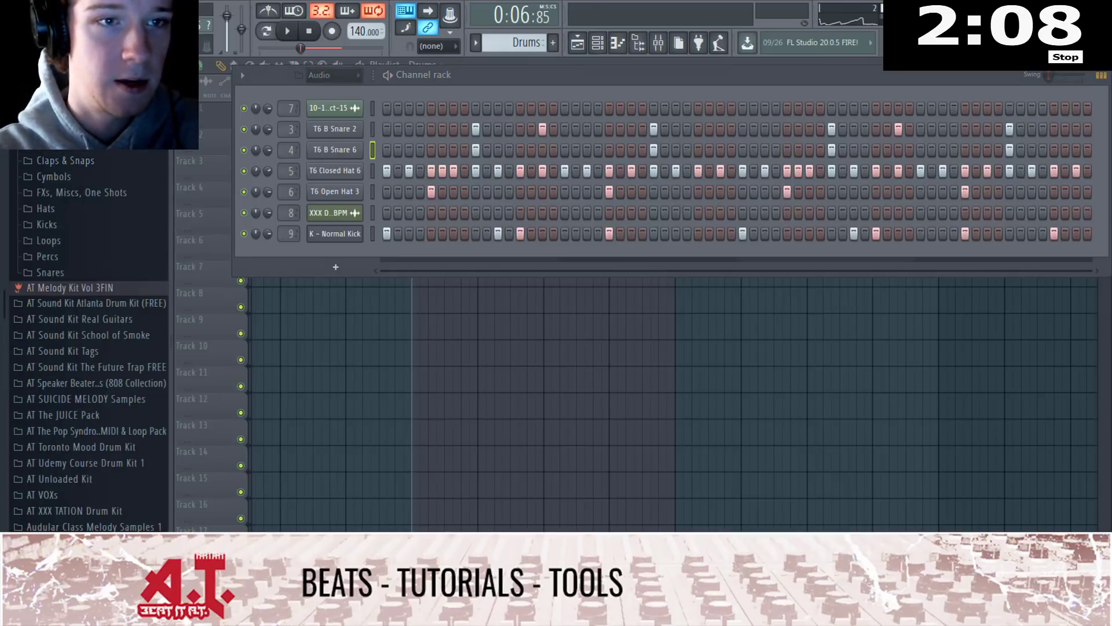
pyautogui.click(72, 113)
pyautogui.scroll(8, 120, 315)
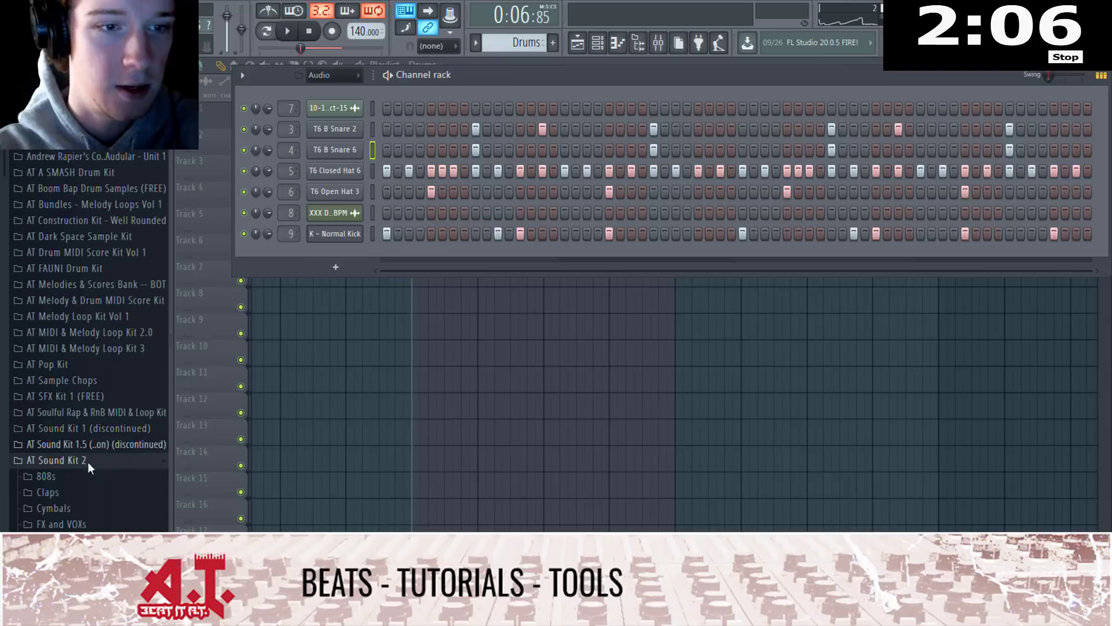
pyautogui.click(84, 484)
pyautogui.click(77, 478)
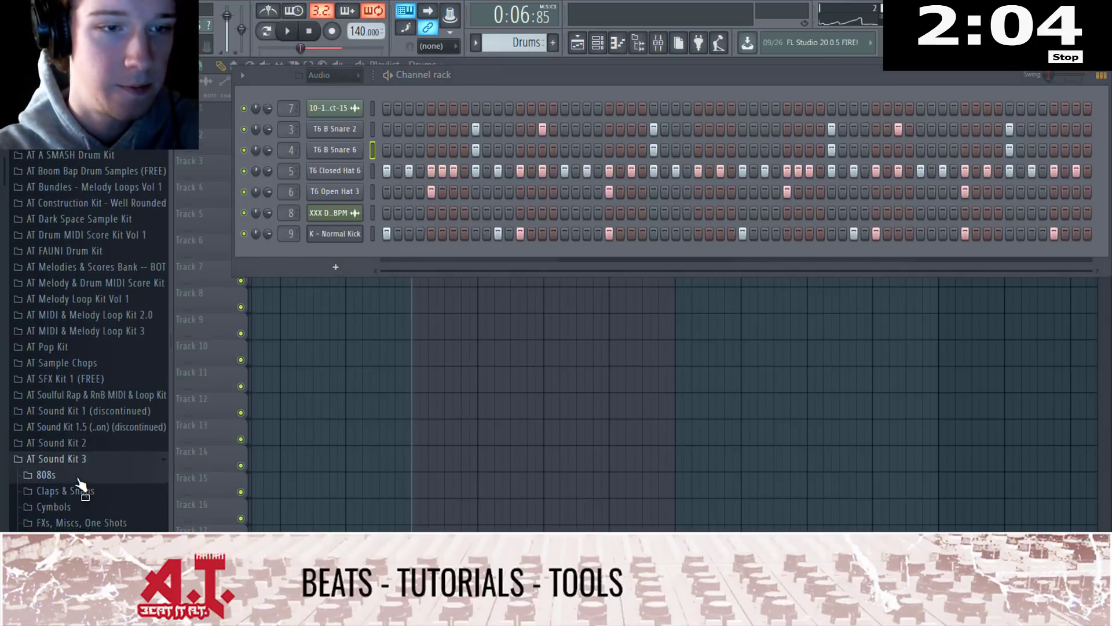
pyautogui.click(85, 528)
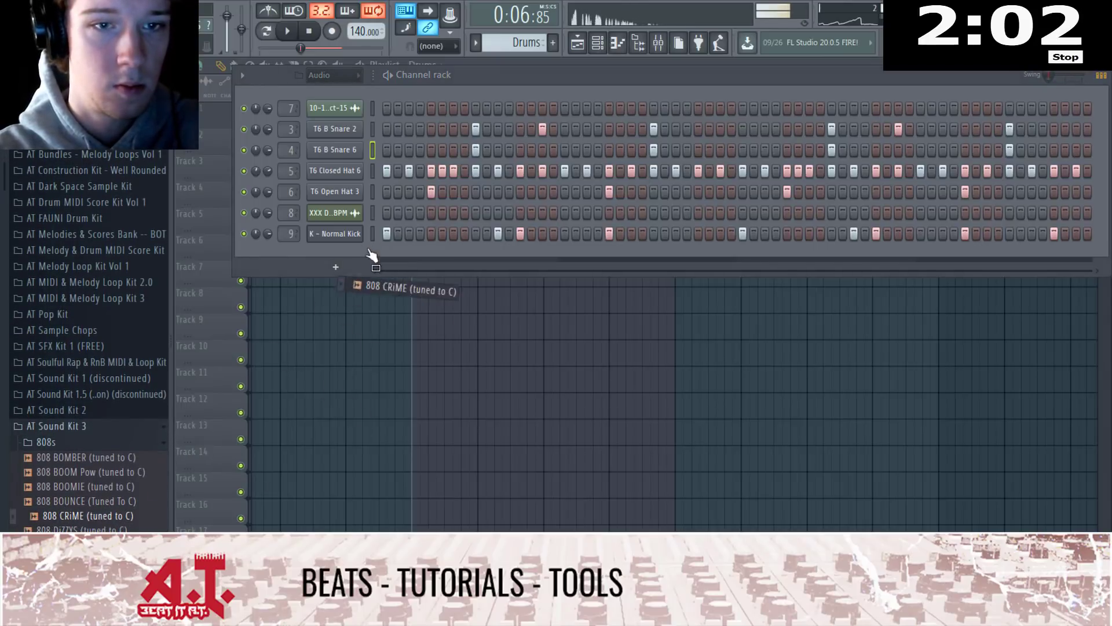
pyautogui.moveTo(371, 255); pyautogui.dragTo(371, 256)
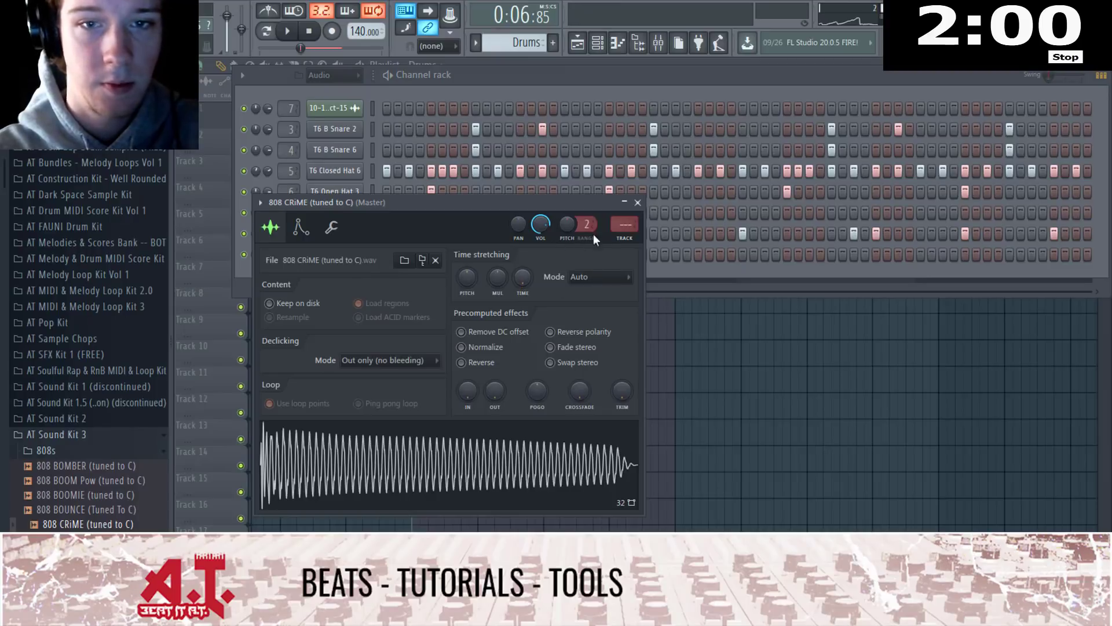
# Route the 808 CRiME channel to mixer track 10 and check its volume envelope
pyautogui.click(622, 238)
pyautogui.press('F9')
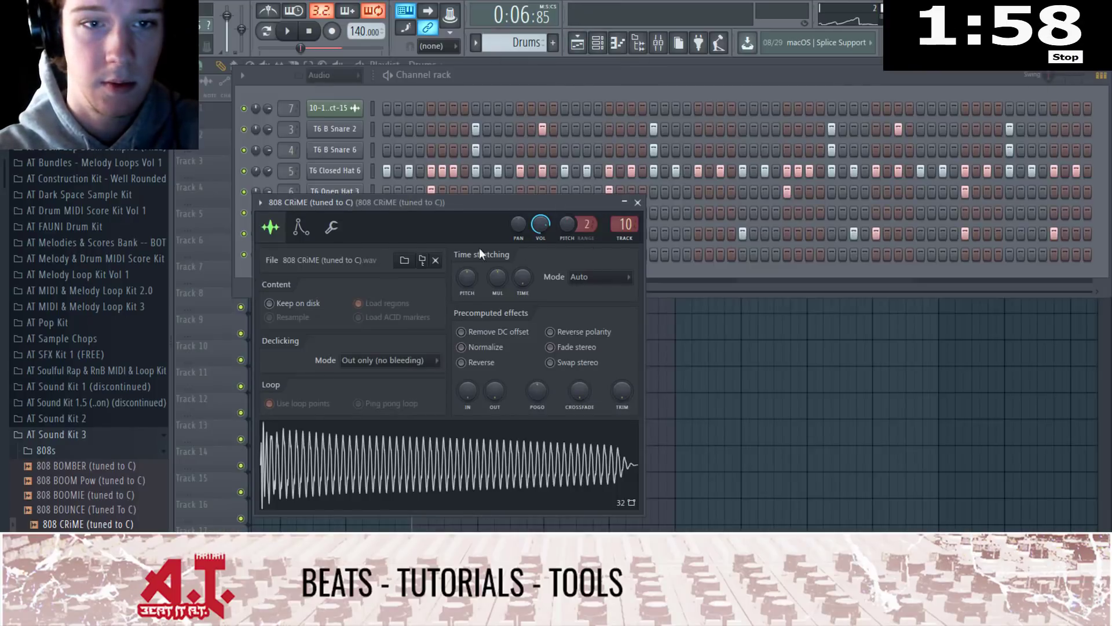
pyautogui.click(301, 227)
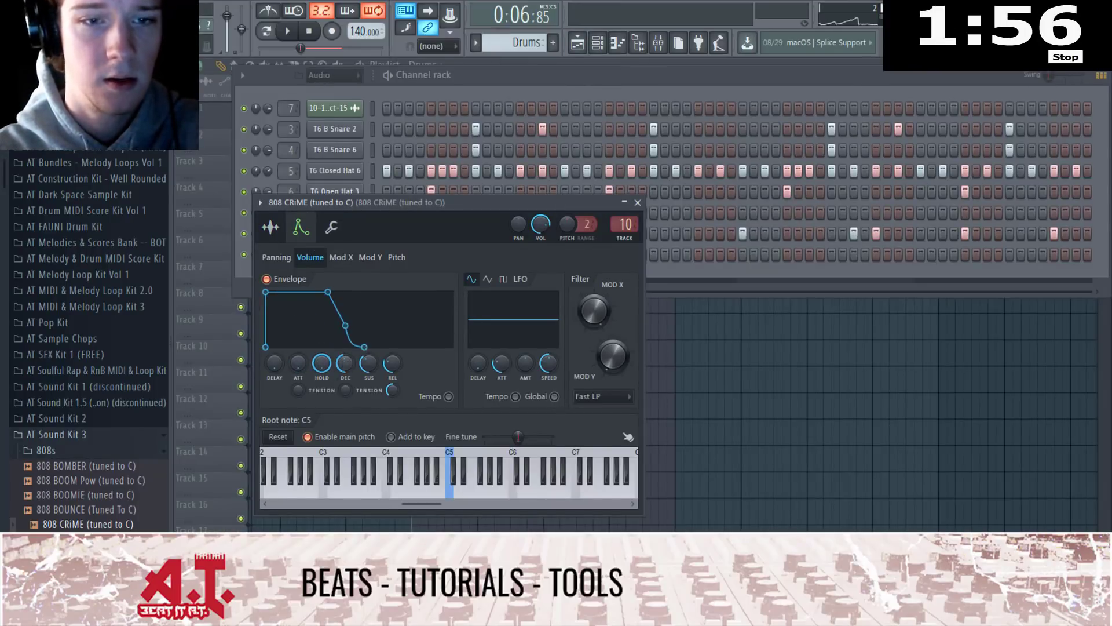
pyautogui.click(273, 230)
pyautogui.click(637, 201)
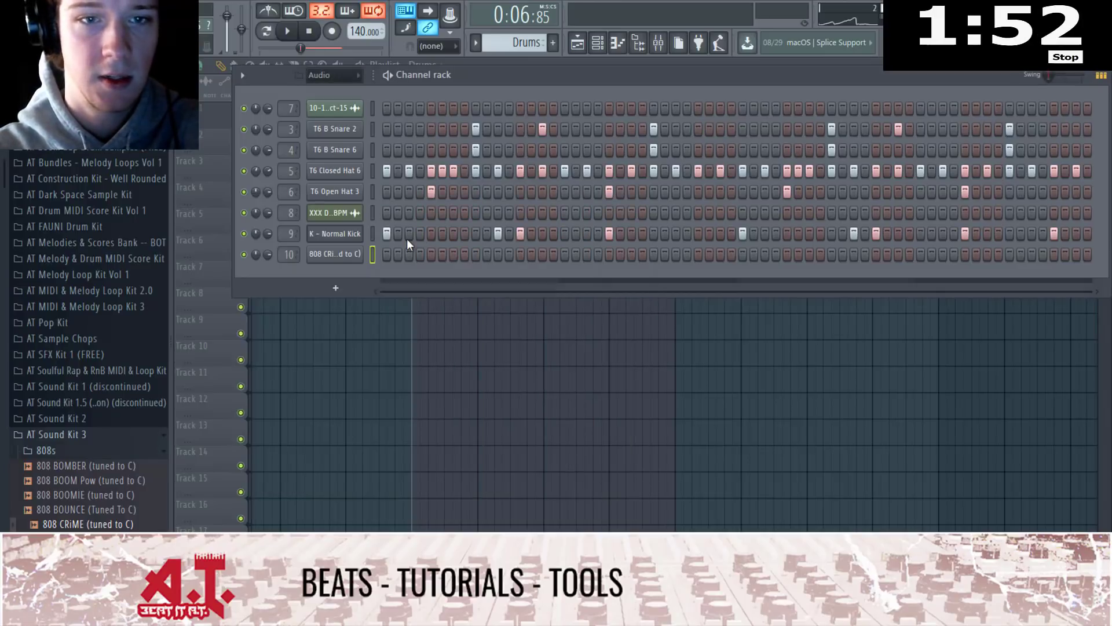
# Give the 808 CRiME channel the kick's pattern as gapless legato notes on C6 in the piano roll
pyautogui.rightClick(371, 255)
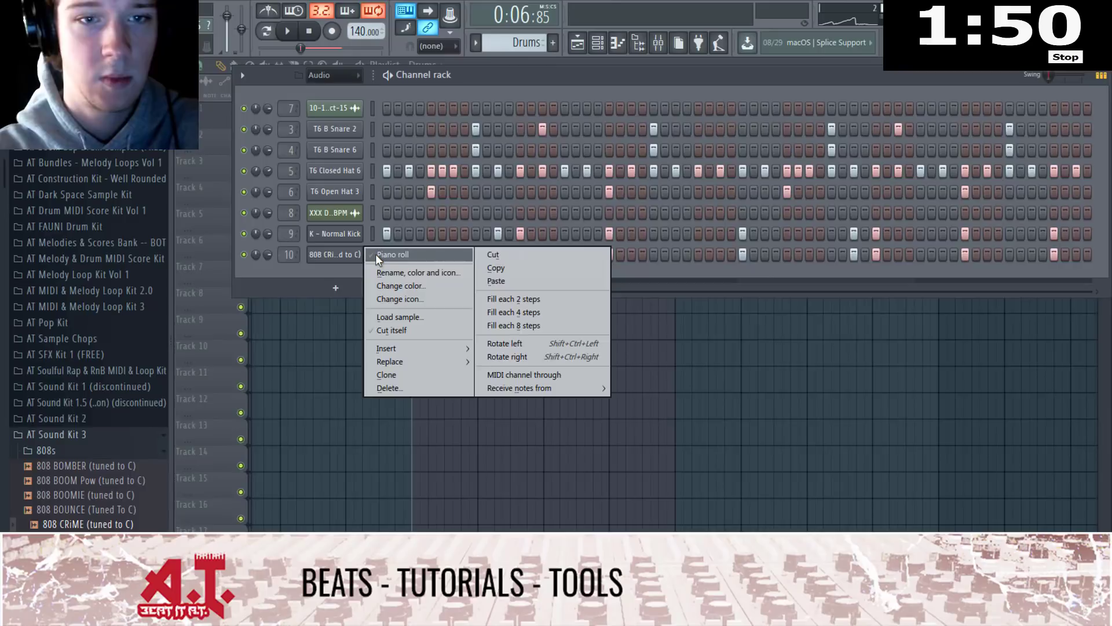
pyautogui.click(376, 253)
pyautogui.hotkey('ctrl', 'l')
pyautogui.hotkey('ctrl', 'Up')
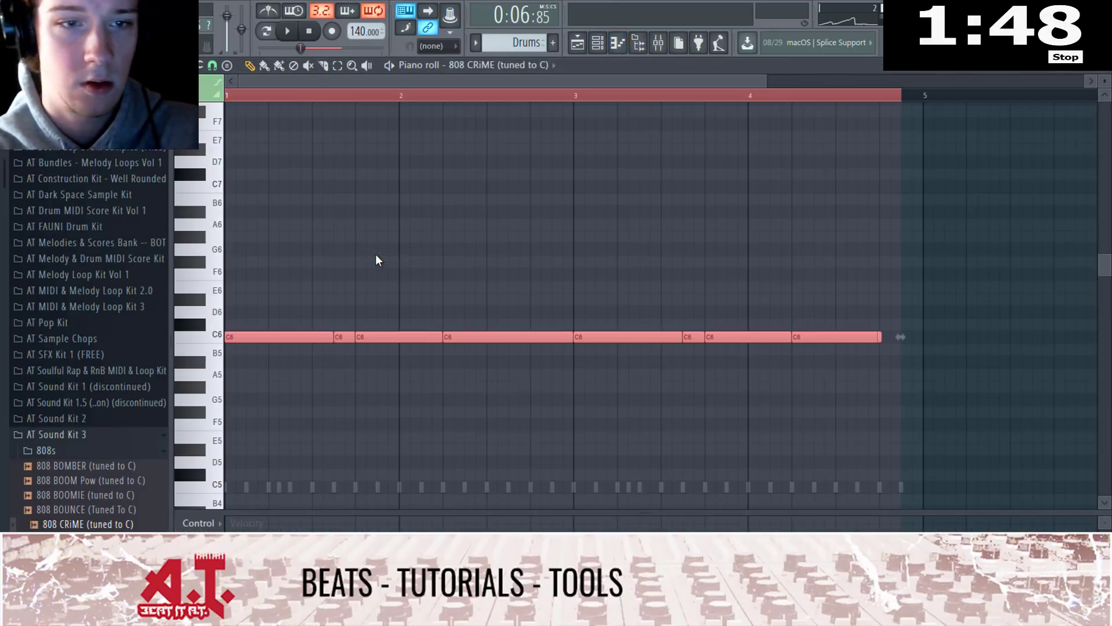
# Transpose all 808 notes by ear to B5 while the loop plays, and extend the last note to the start of bar 5
pyautogui.hotkey('shift', 'Up')
pyautogui.press('space')
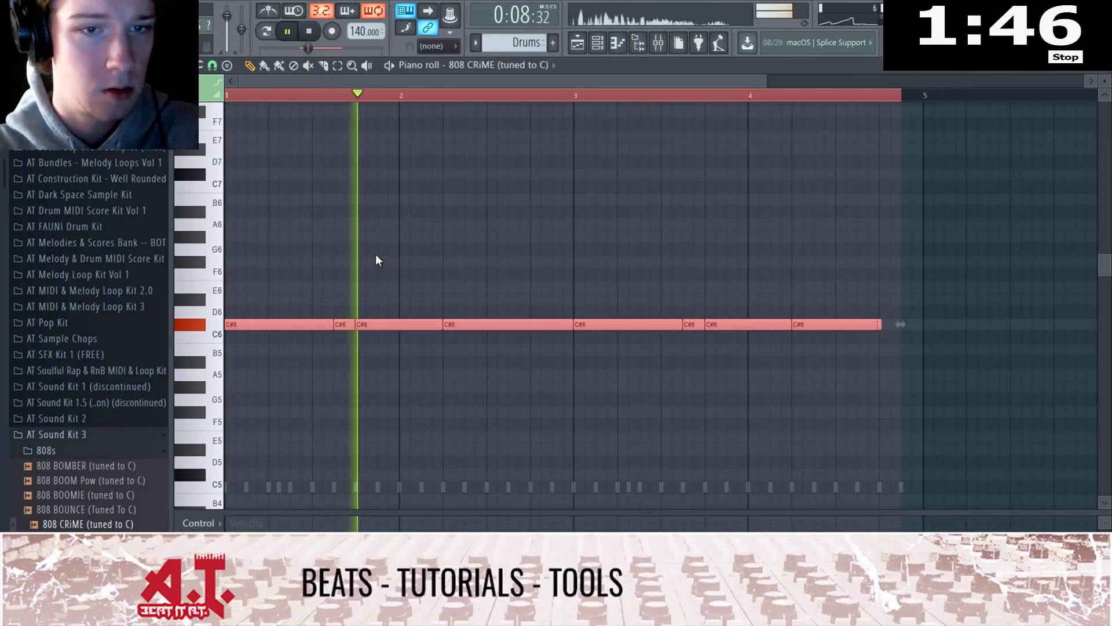
pyautogui.hotkey('shift', 'Up')
pyautogui.hotkey('shift', 'Up')
pyautogui.hotkey('shift', 'Down')
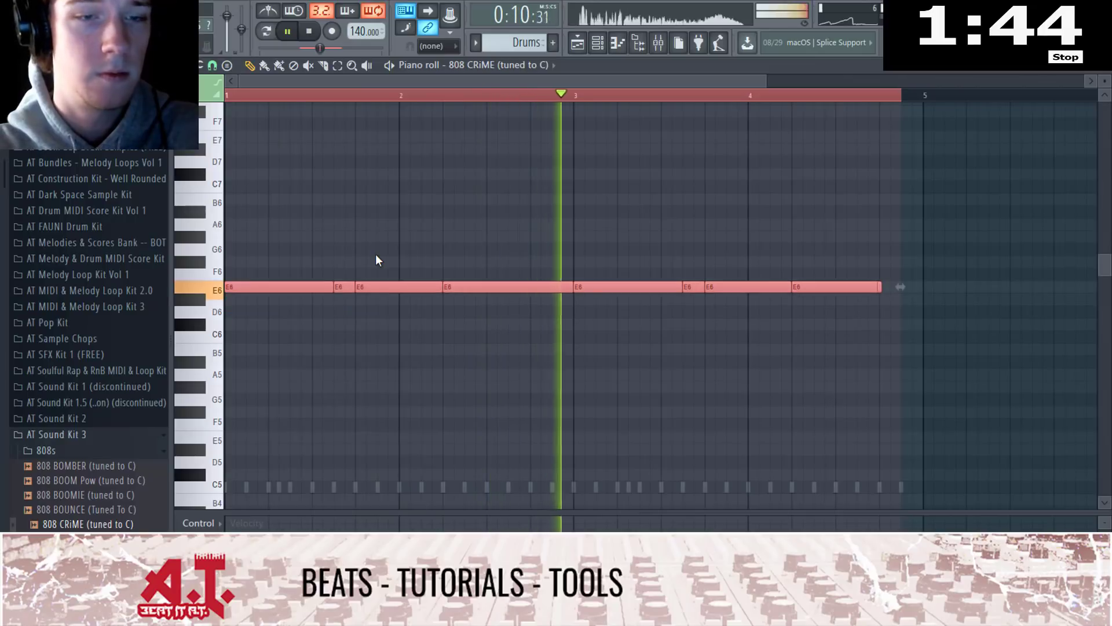
pyautogui.hotkey('shift', 'Down')
pyautogui.hotkey('shift', 'Down')
pyautogui.hotkey('shift', 'Down')
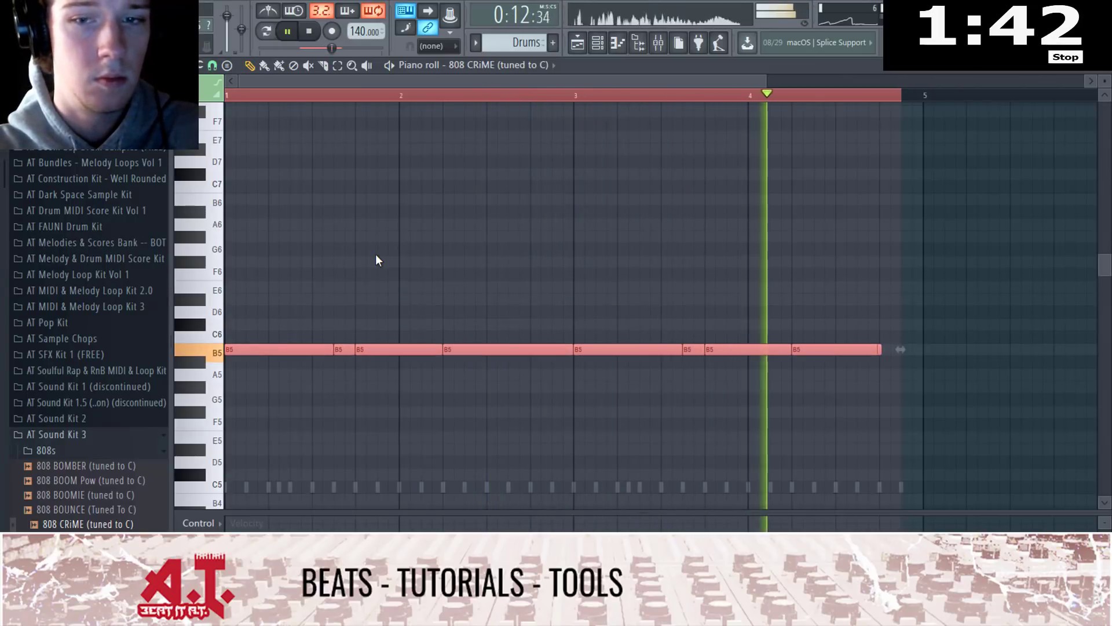
pyautogui.keyDown('ctrl'); pyautogui.click(851, 270); pyautogui.keyUp('ctrl')
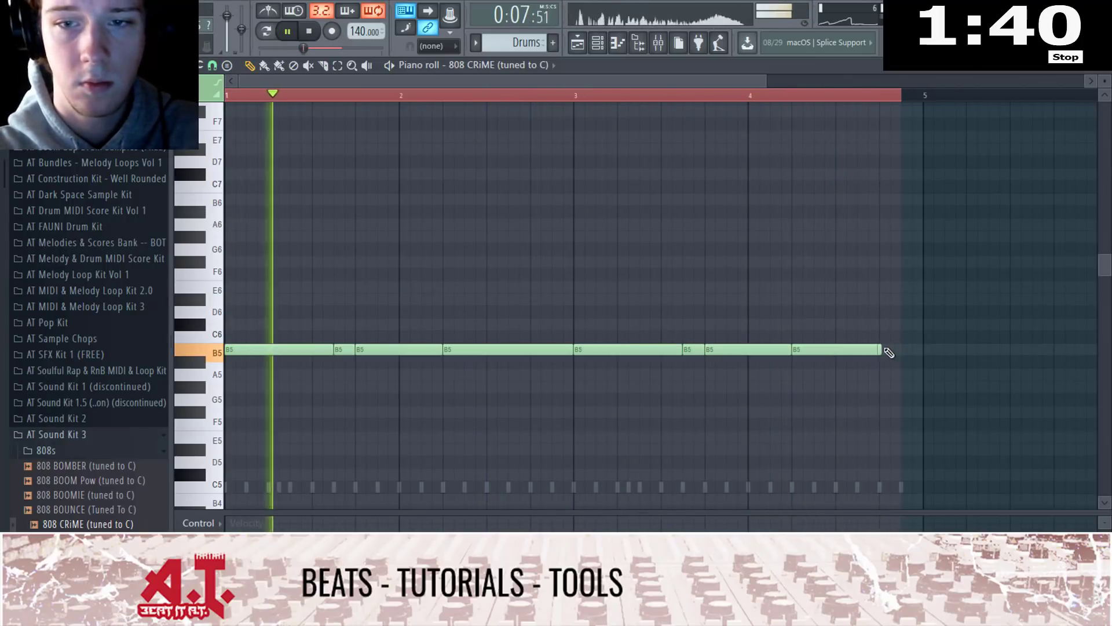
pyautogui.moveTo(882, 349); pyautogui.dragTo(926, 362)
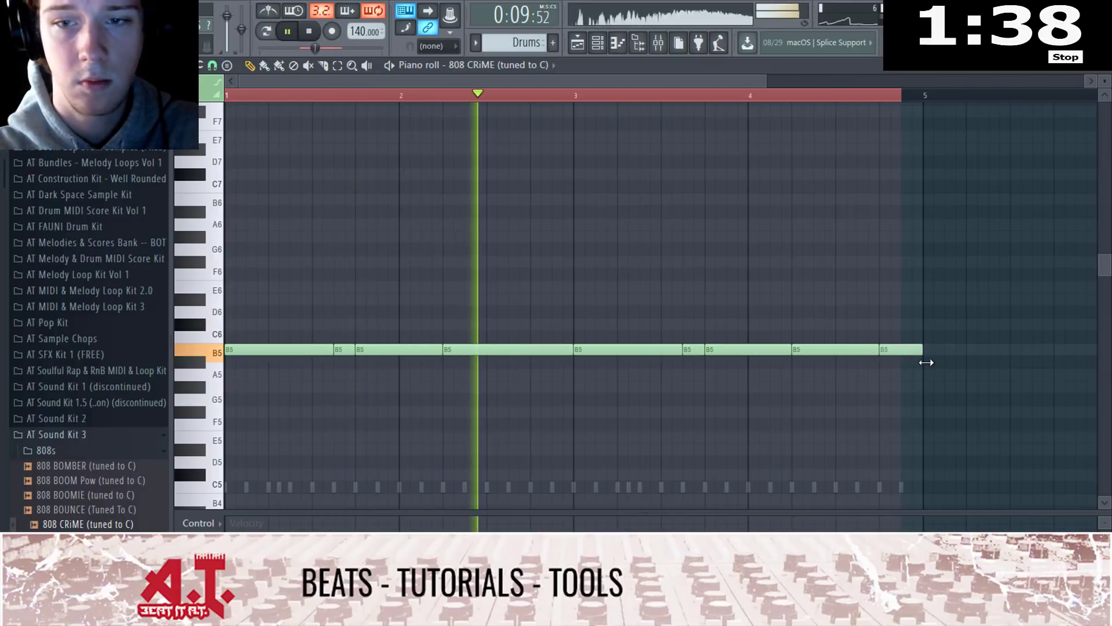
# Raise the first two 808 notes of bars 1 and 3 by two semitones to C#6
pyautogui.press('e')
pyautogui.moveTo(310, 348); pyautogui.dragTo(349, 363)
pyautogui.moveTo(693, 349); pyautogui.dragTo(658, 355)
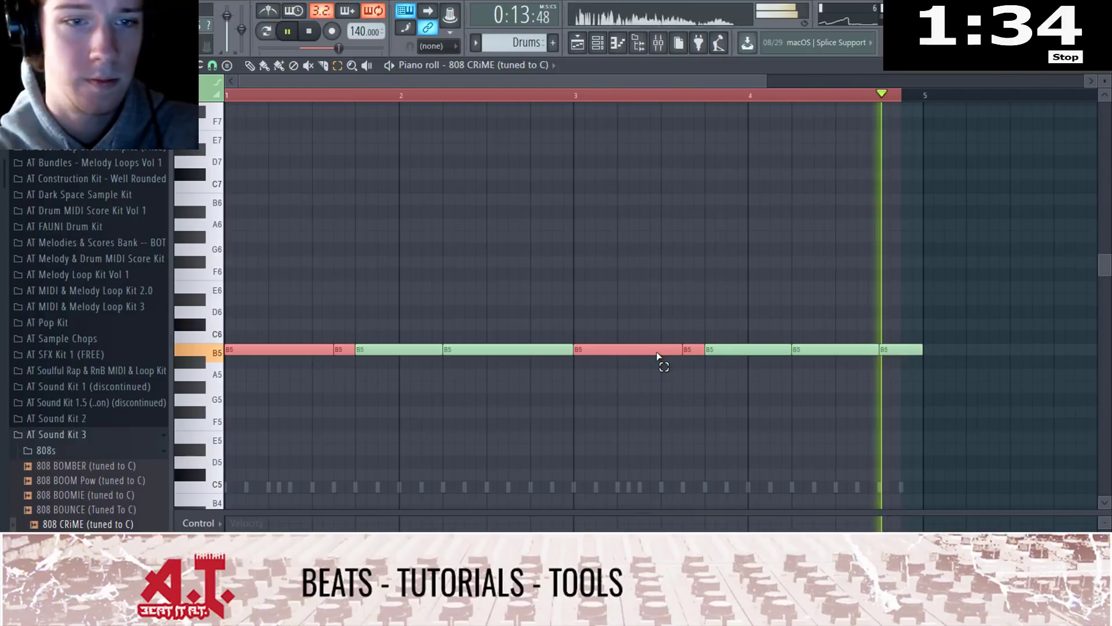
pyautogui.hotkey('shift', 'Up')
pyautogui.hotkey('shift', 'Up')
# Move all 808 notes down one octave to C#5 and B4, and replay the loop to check the bassline
pyautogui.hotkey('ctrl', 'a')
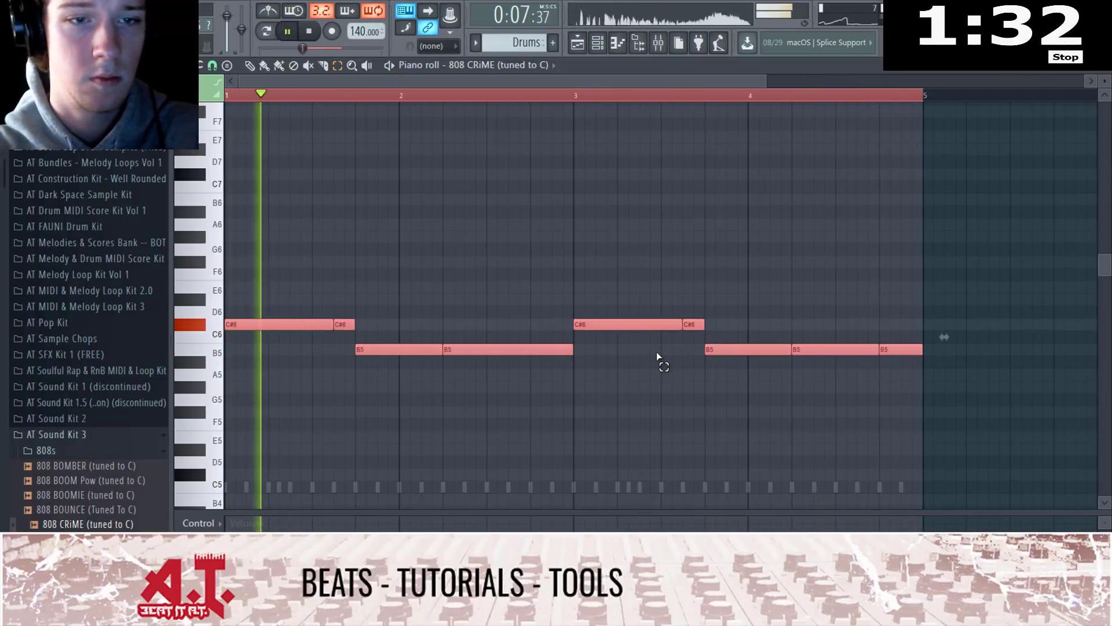
pyautogui.hotkey('ctrl', 'Down')
pyautogui.press('space')
pyautogui.press('space')
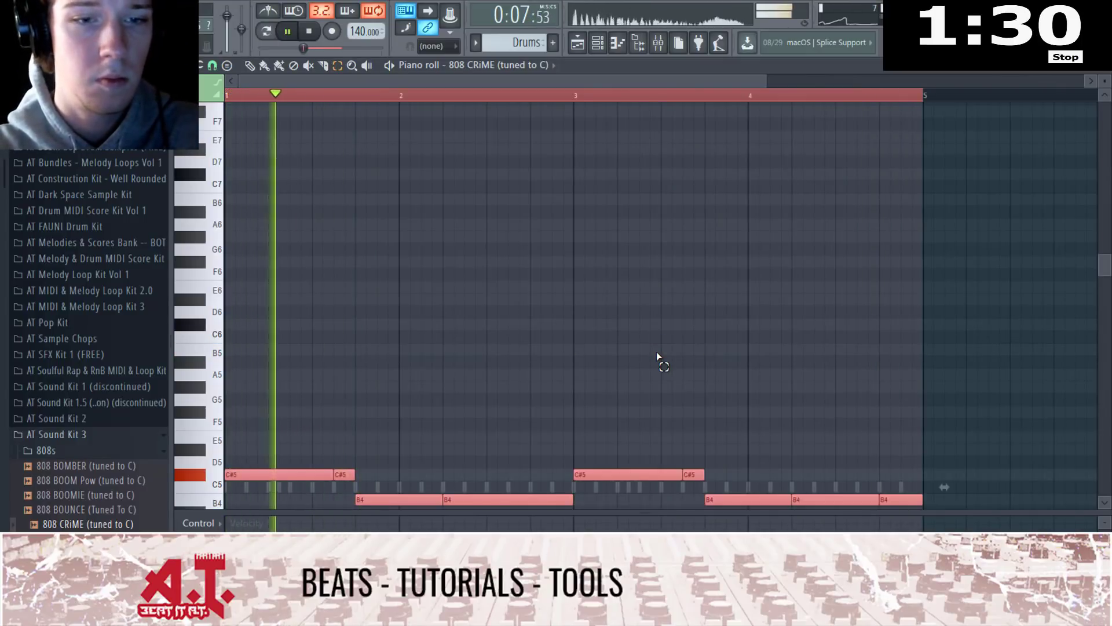
pyautogui.click(661, 340)
pyautogui.scroll(-4, 663, 330)
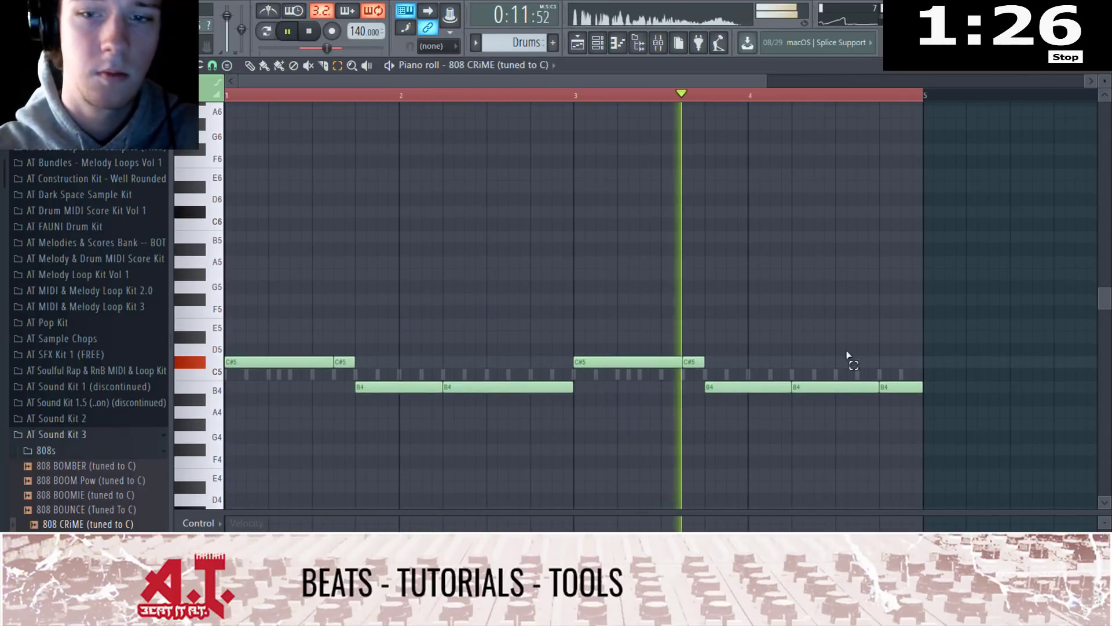
# Add Fruity parametric EQ 2 to slot 2 of the 808 CRiME mixer track, cutting the highs and deepest lows and slightly boosting the bass
pyautogui.press('Escape')
pyautogui.click(351, 253)
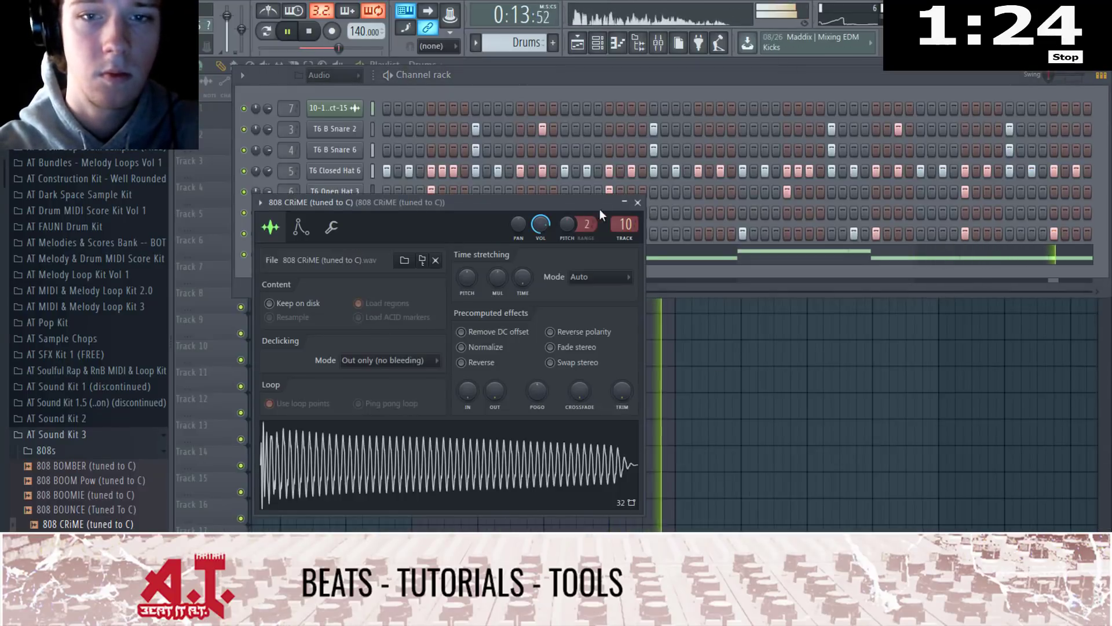
pyautogui.click(638, 205)
pyautogui.click(659, 42)
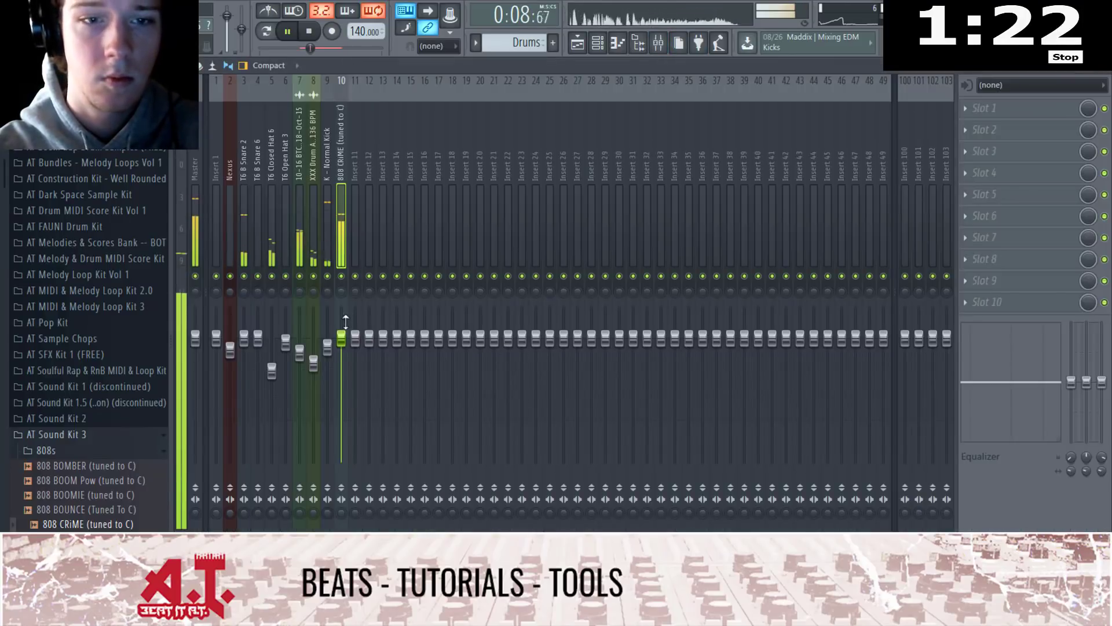
pyautogui.click(1048, 115)
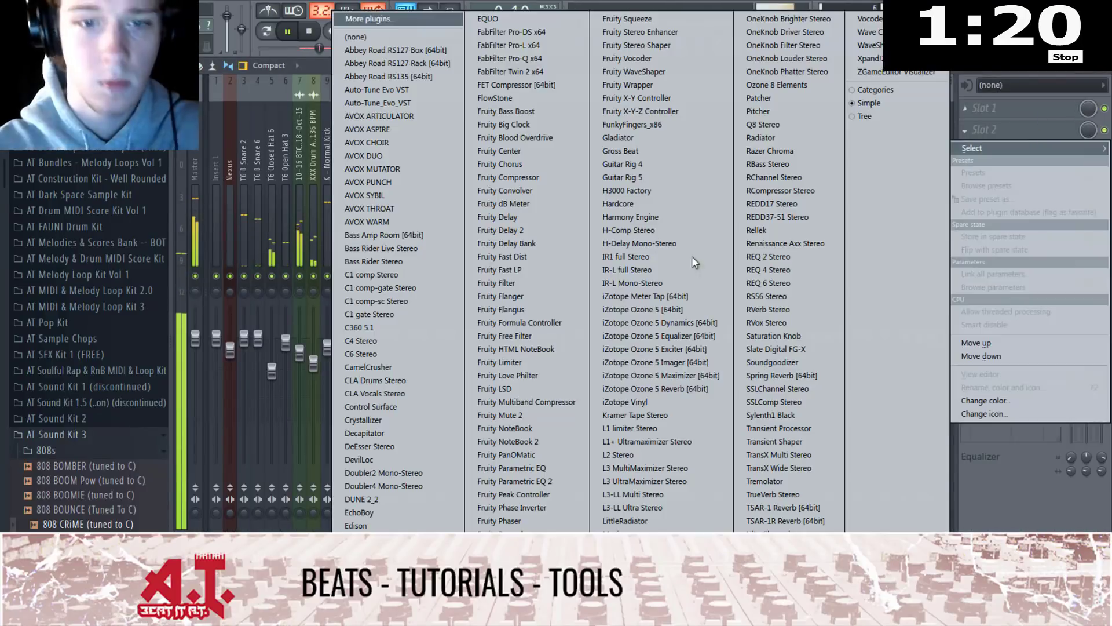
pyautogui.click(570, 486)
pyautogui.moveTo(574, 400); pyautogui.dragTo(472, 428)
pyautogui.moveTo(404, 368); pyautogui.dragTo(346, 400)
pyautogui.click(435, 368)
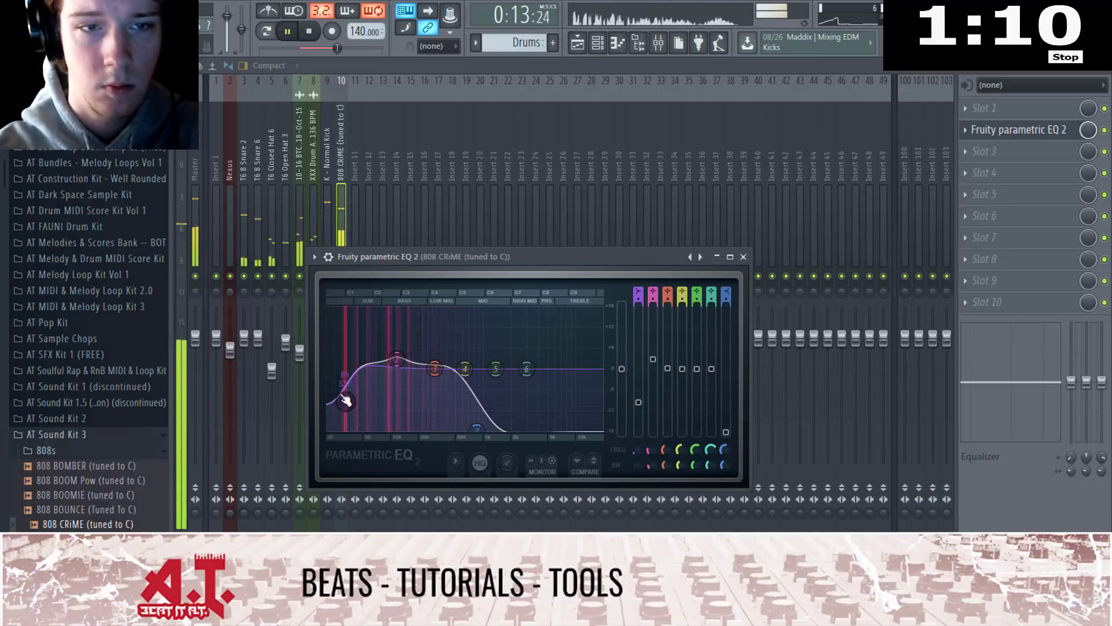
# Add Fruity parametric EQ 2 to slot 1 of the Master track, rolling off the lowest and highest frequencies and slightly lifting band 6
pyautogui.click(196, 210)
pyautogui.click(1018, 109)
pyautogui.moveTo(997, 127)
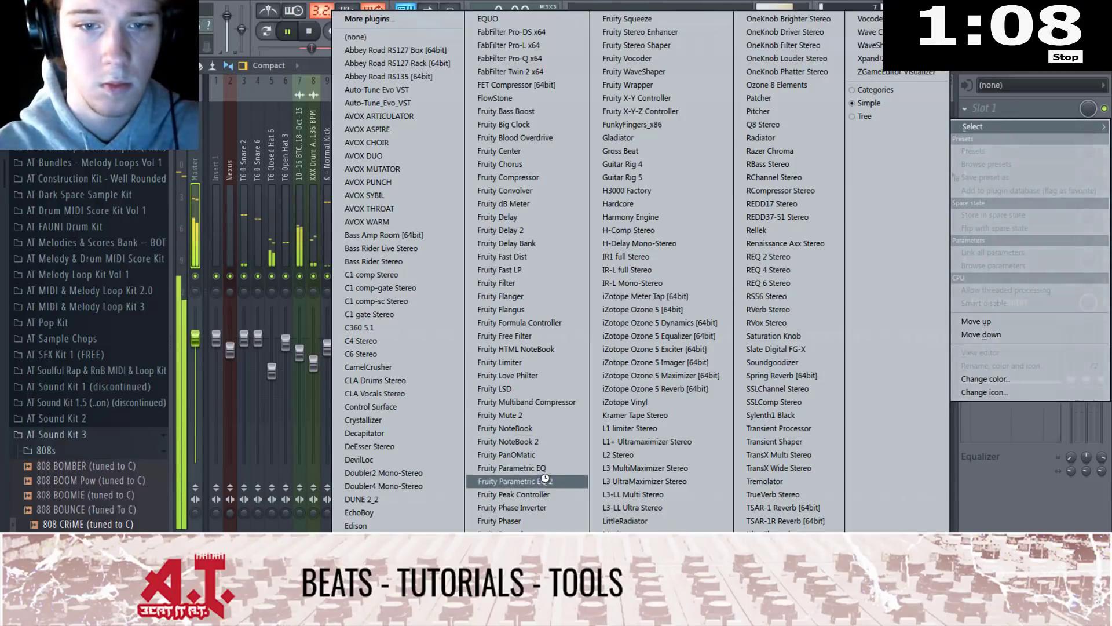
pyautogui.click(522, 481)
pyautogui.moveTo(238, 302); pyautogui.dragTo(238, 321)
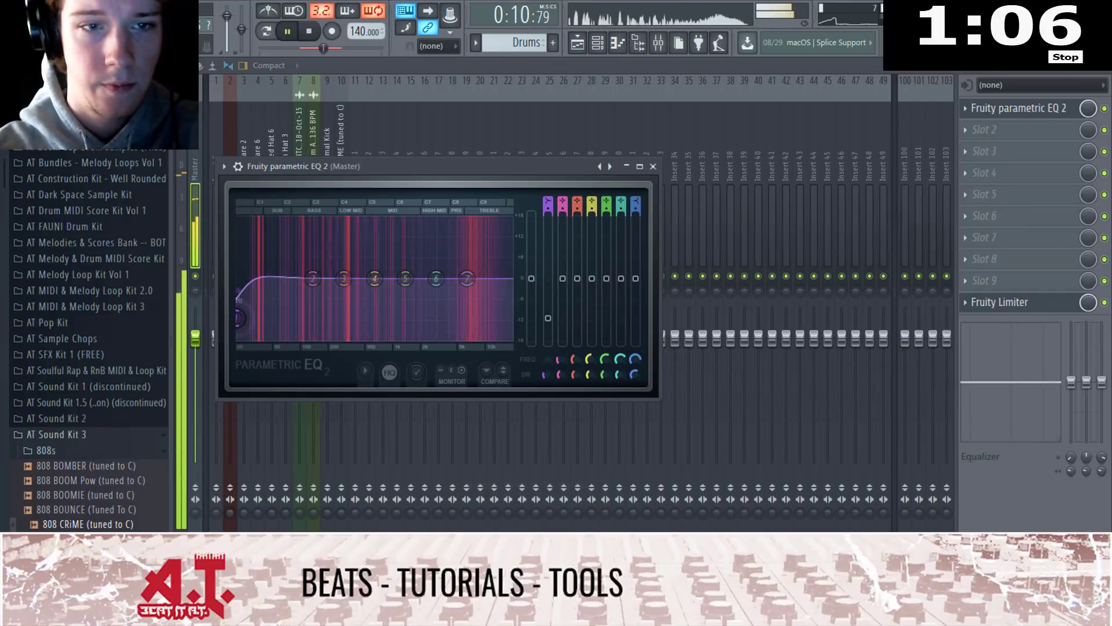
pyautogui.scroll(-3, 238, 321)
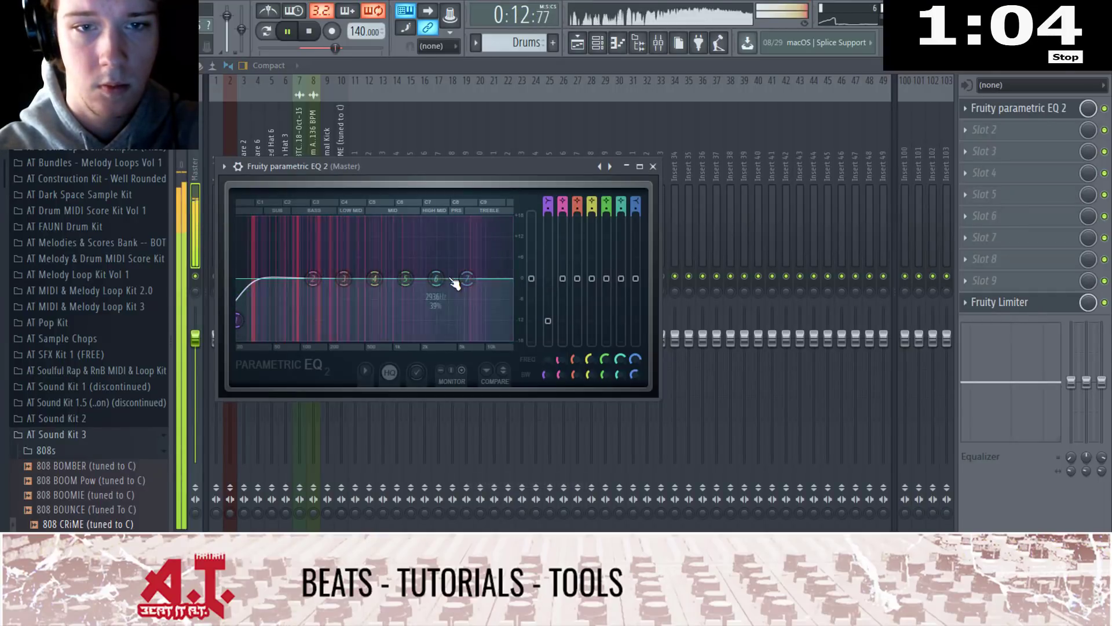
pyautogui.moveTo(438, 279); pyautogui.dragTo(514, 311)
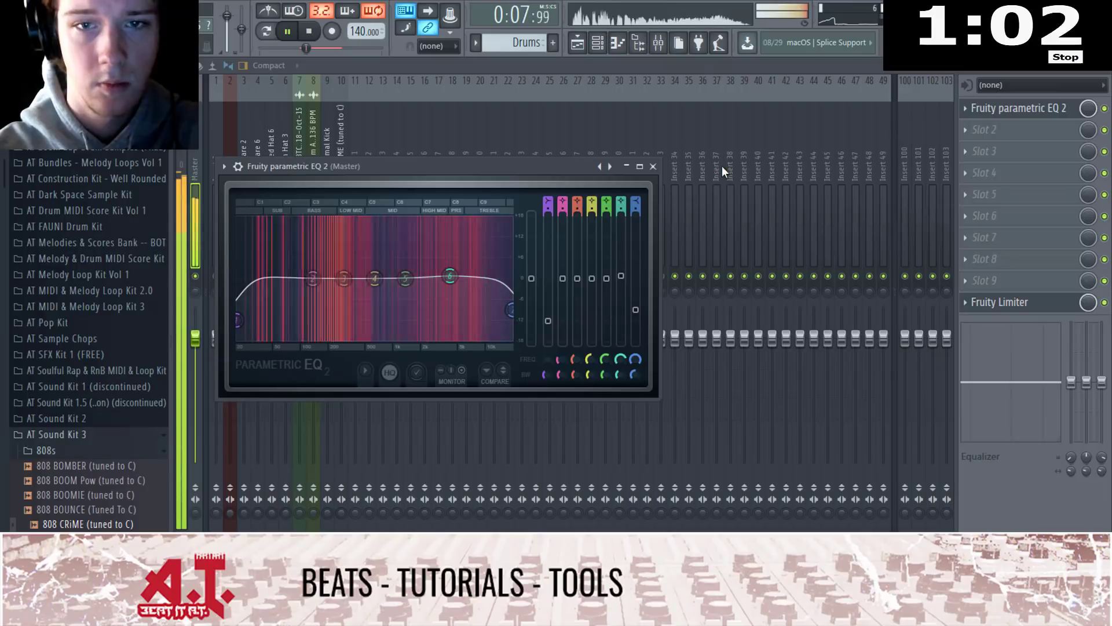
pyautogui.click(654, 167)
# Lower the T6 B Snare 2 and T6 B Snare 6 mixer faders slightly together
pyautogui.click(300, 169)
pyautogui.click(257, 189)
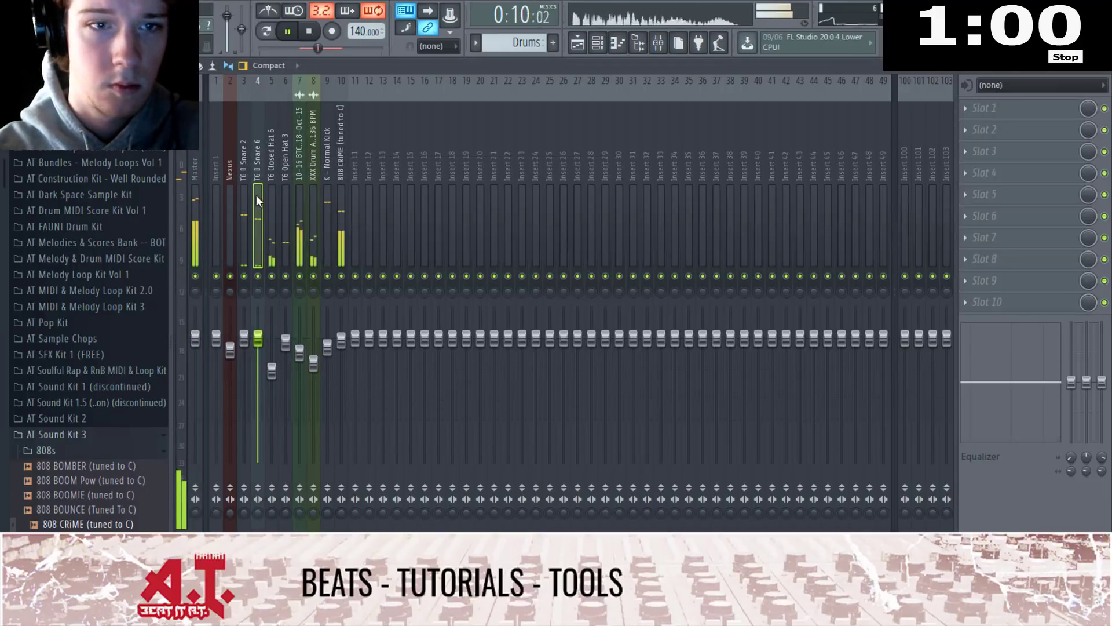
pyautogui.keyDown('ctrl'); pyautogui.keyDown('shift'); pyautogui.click(246, 204); pyautogui.keyUp('shift'); pyautogui.keyUp('ctrl')
pyautogui.moveTo(244, 339); pyautogui.dragTo(244, 347)
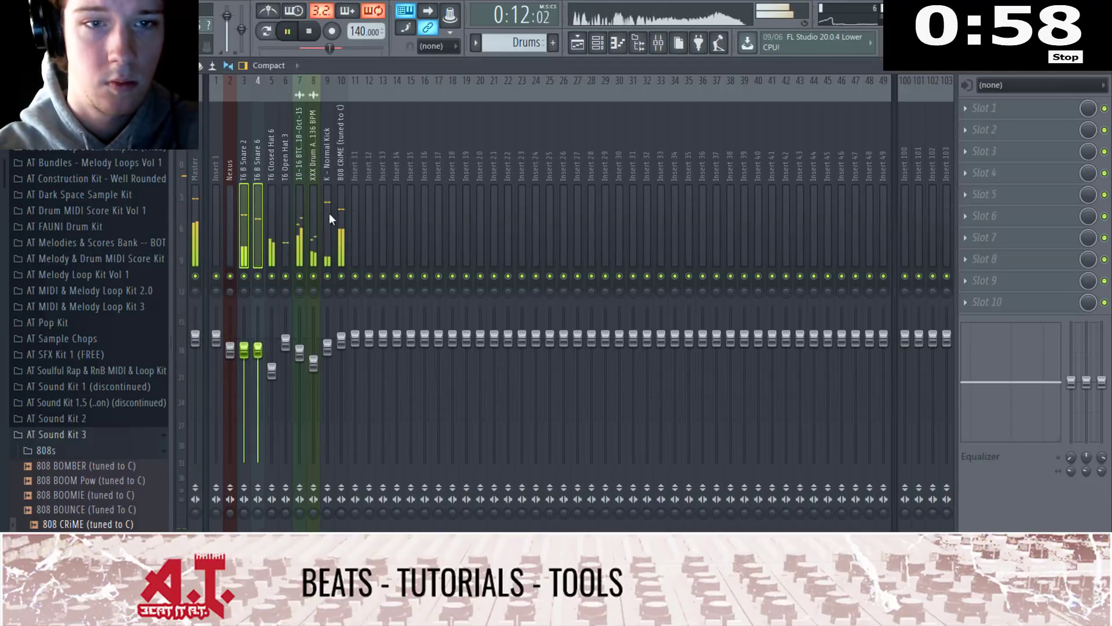
# Narrow the stereo separation of the 808 CRiME mixer track
pyautogui.click(342, 354)
pyautogui.moveTo(343, 513); pyautogui.dragTo(347, 499)
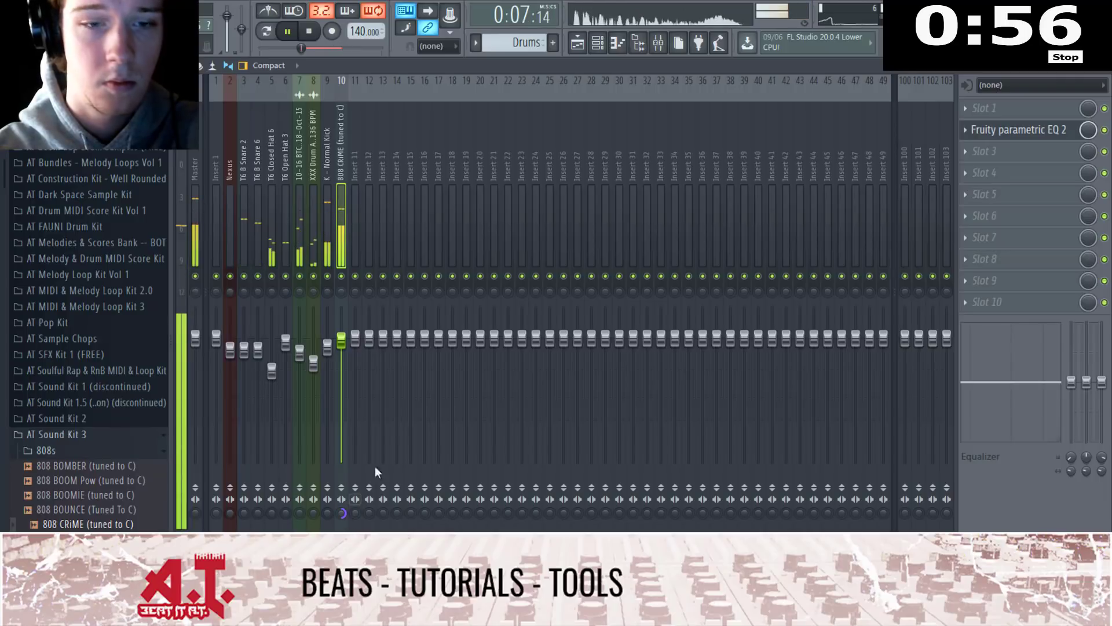
# Distort the 808 CRiME mixer track with CamelCrusher in slot 4, enabling its Master section, and lower the track's fader to balance it
pyautogui.click(1026, 175)
pyautogui.click(393, 365)
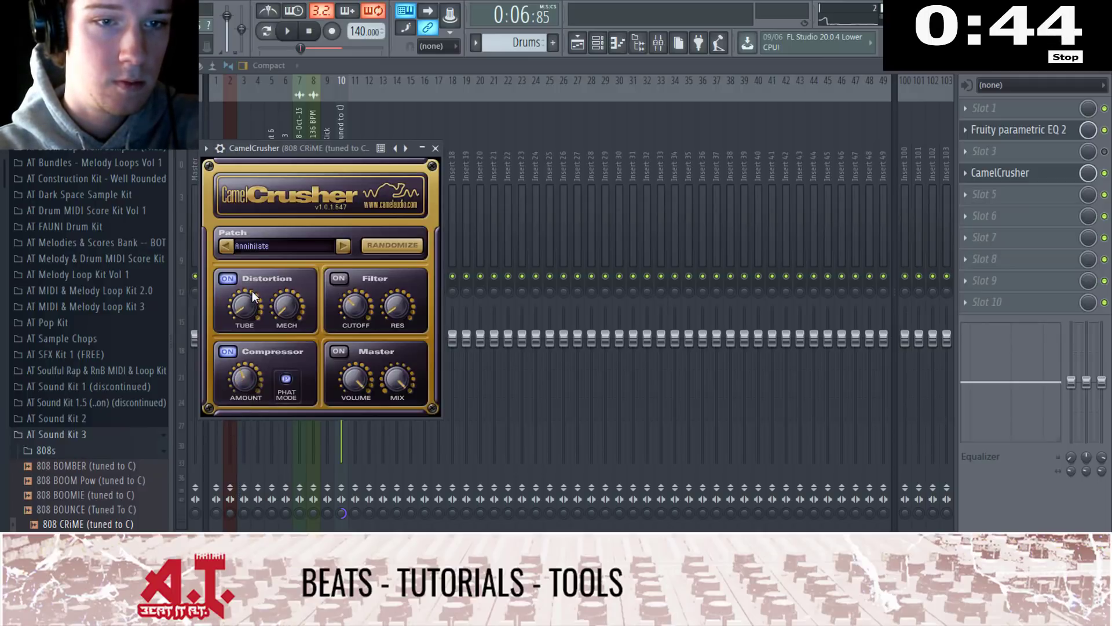
pyautogui.press('space')
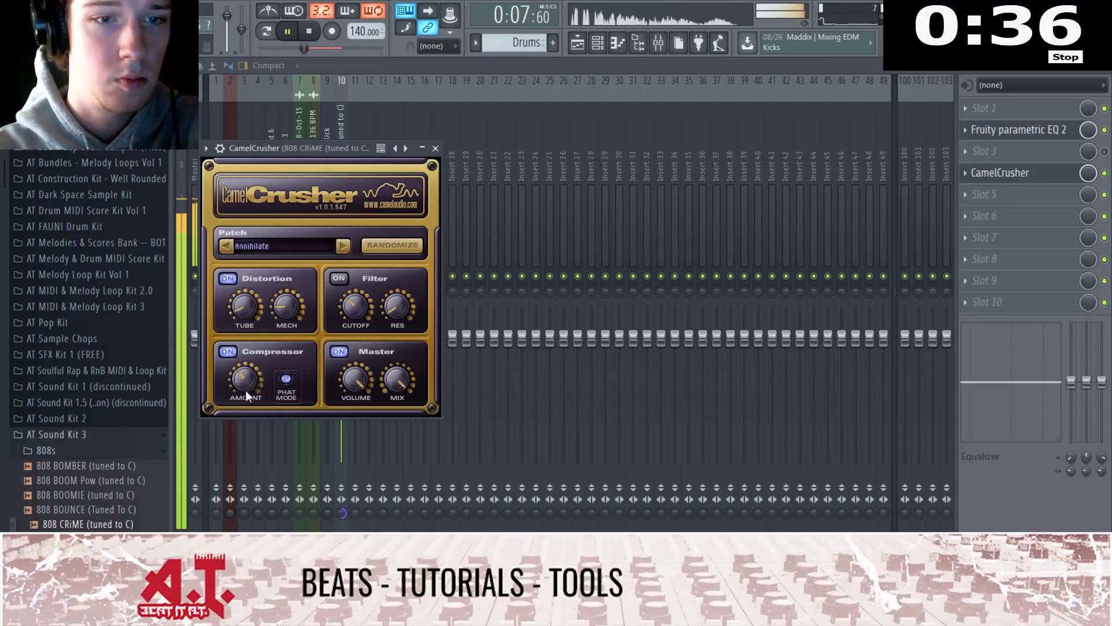
pyautogui.click(435, 149)
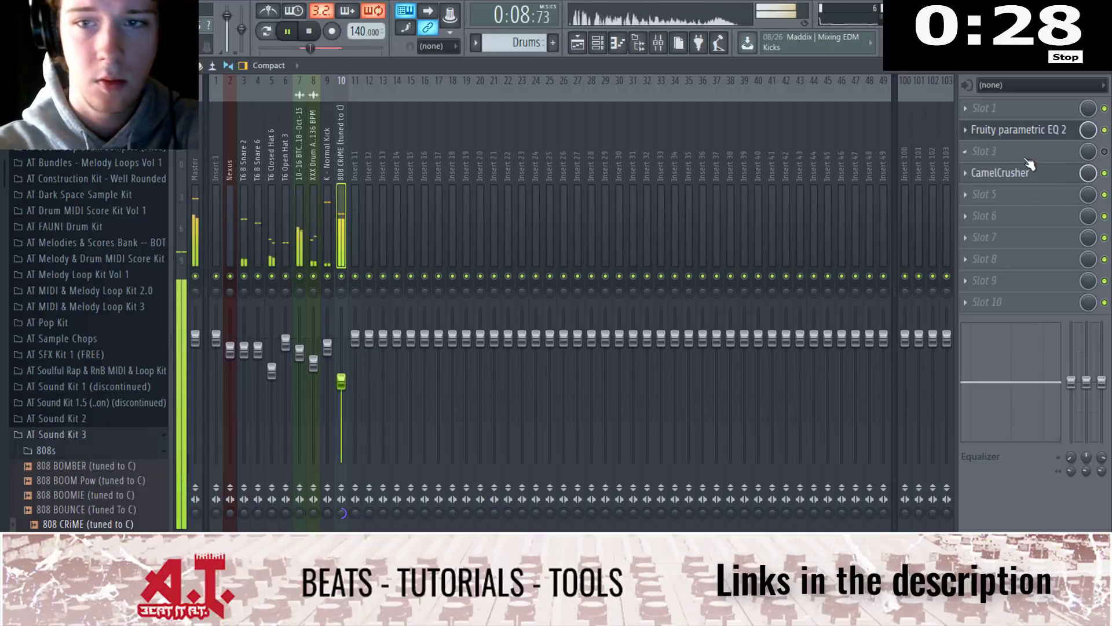
# Add Fruity parametric EQ 2 to slot 5 of the 808 CRiME track, cutting the lowest frequencies, slightly boosting band 2 and lowering the band 7 highs
pyautogui.click(985, 195)
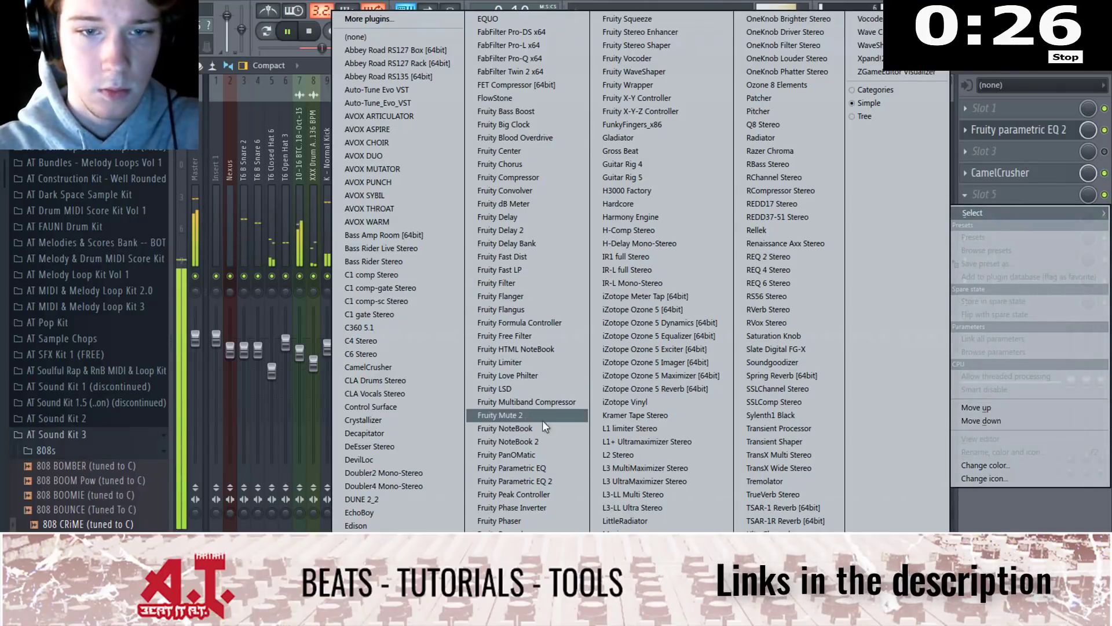
pyautogui.click(515, 481)
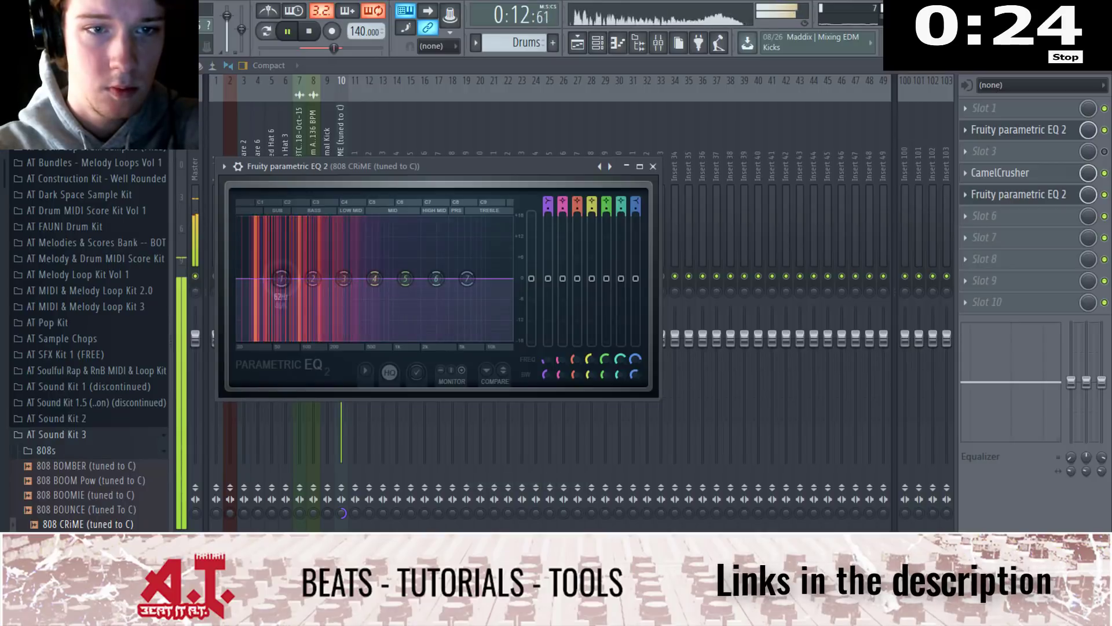
pyautogui.moveTo(281, 279); pyautogui.dragTo(265, 279)
pyautogui.moveTo(548, 209)
pyautogui.mouseDown()
pyautogui.moveTo(549, 196)
pyautogui.moveTo(548, 213)
pyautogui.mouseUp()
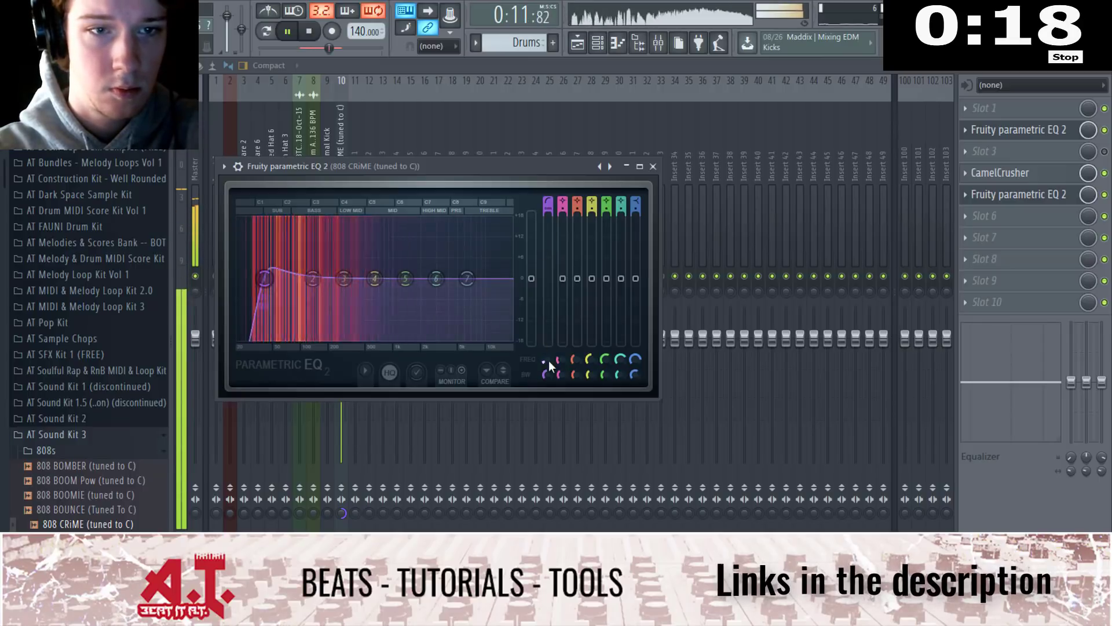
pyautogui.moveTo(548, 361)
pyautogui.mouseDown()
pyautogui.moveTo(545, 350)
pyautogui.moveTo(546, 370)
pyautogui.mouseUp()
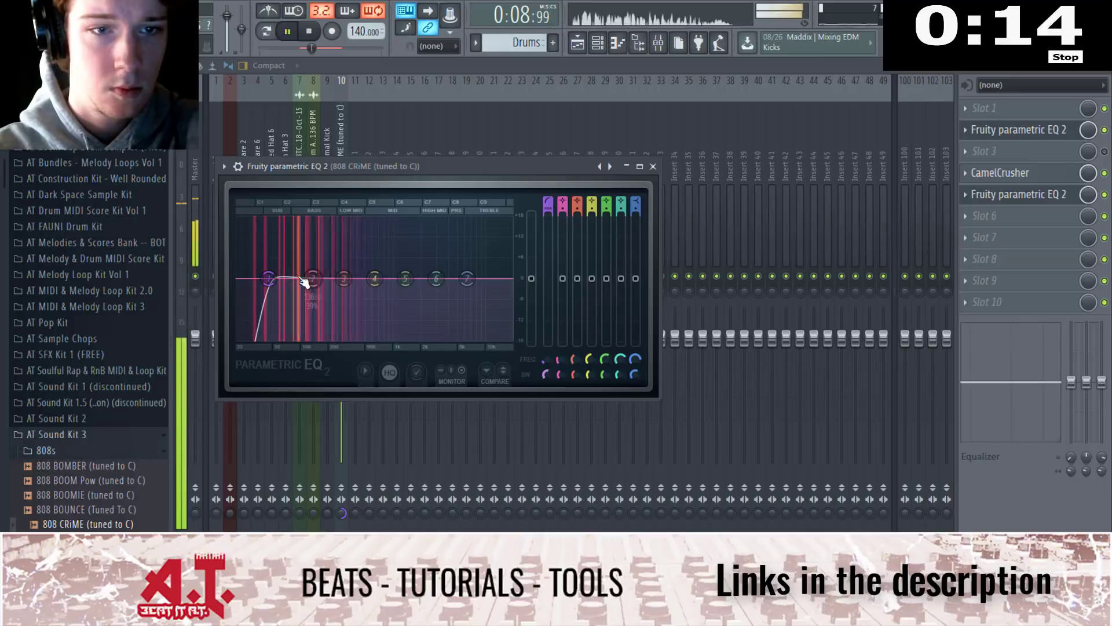
pyautogui.moveTo(268, 279); pyautogui.dragTo(345, 277)
pyautogui.scroll(-4, 320, 273)
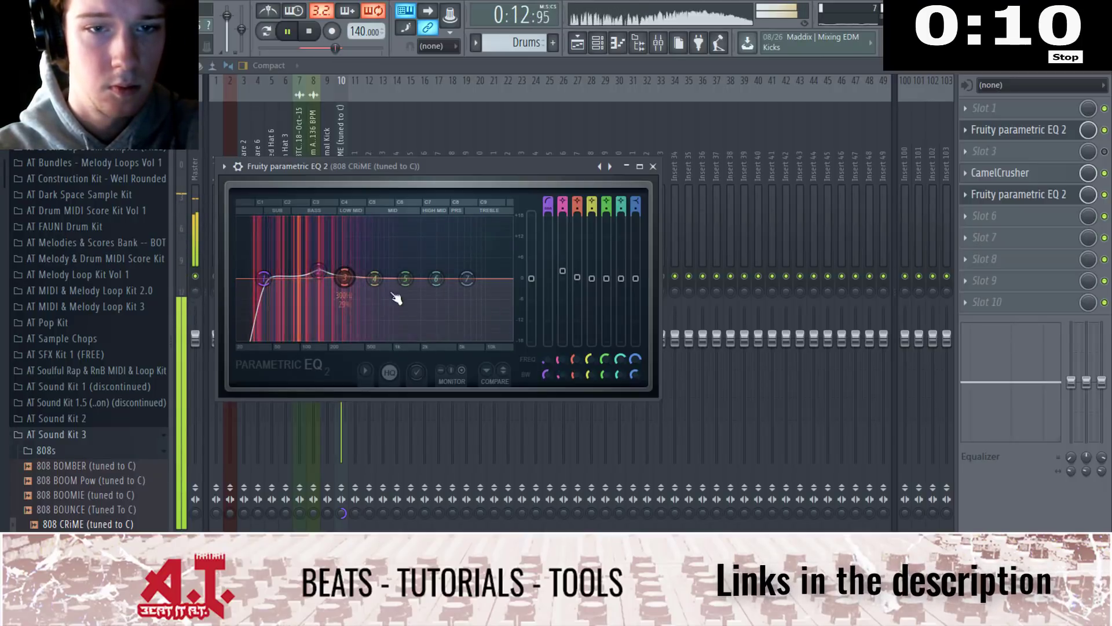
pyautogui.moveTo(467, 279); pyautogui.dragTo(439, 309)
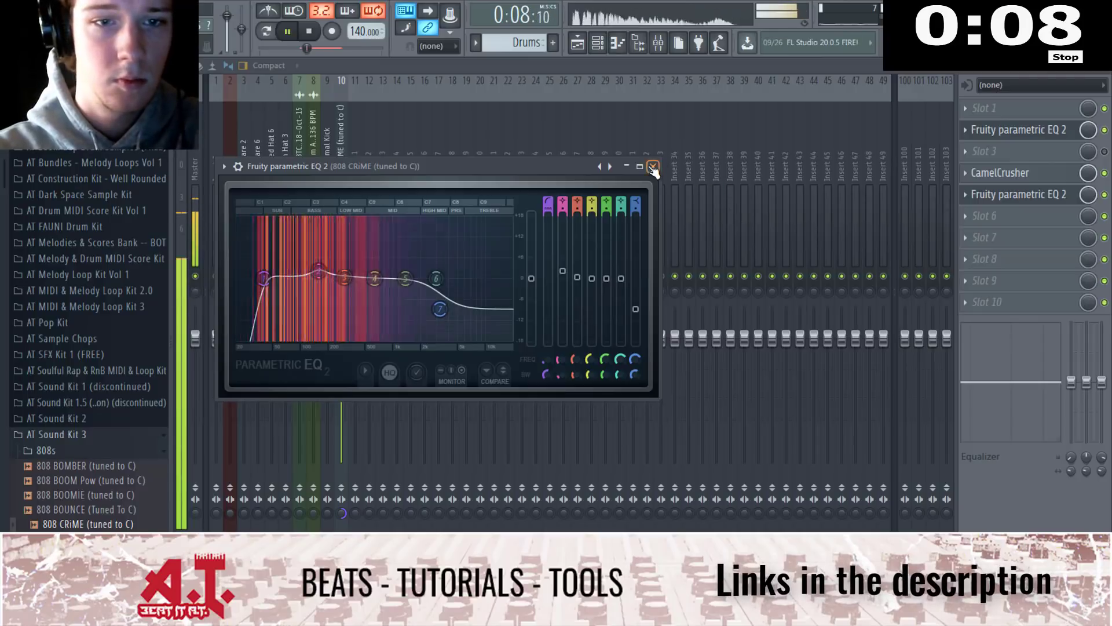
pyautogui.click(653, 167)
# Lower the 808 CRiME mixer fader slightly, return to the playlist and stop playback
pyautogui.click(343, 235)
pyautogui.moveTo(343, 355); pyautogui.dragTo(343, 360)
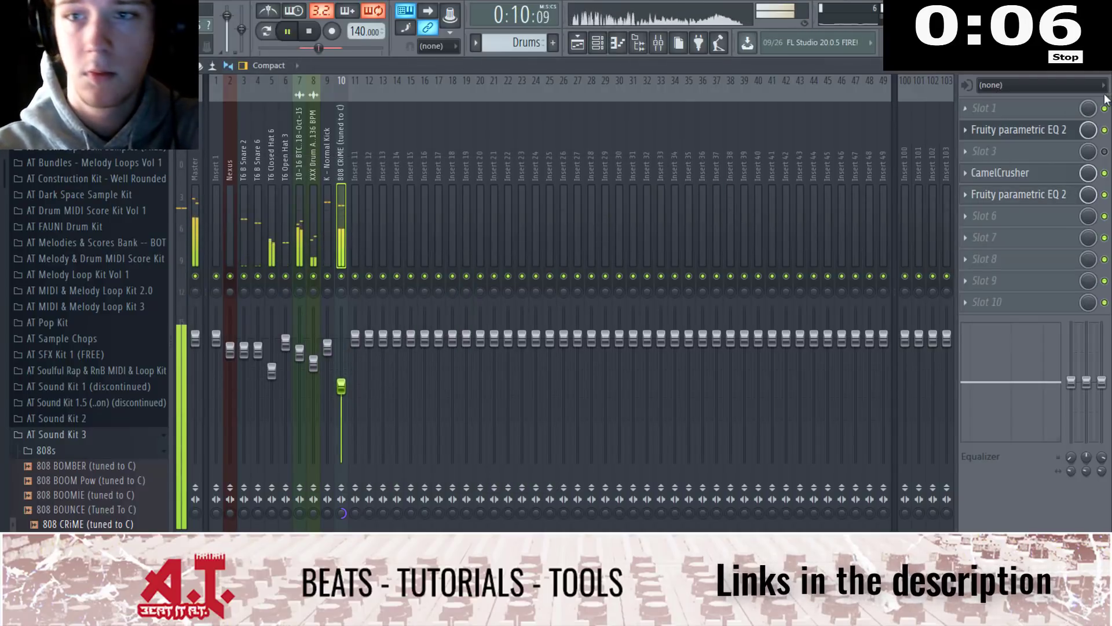
pyautogui.click(1104, 65)
pyautogui.rightClick(869, 417)
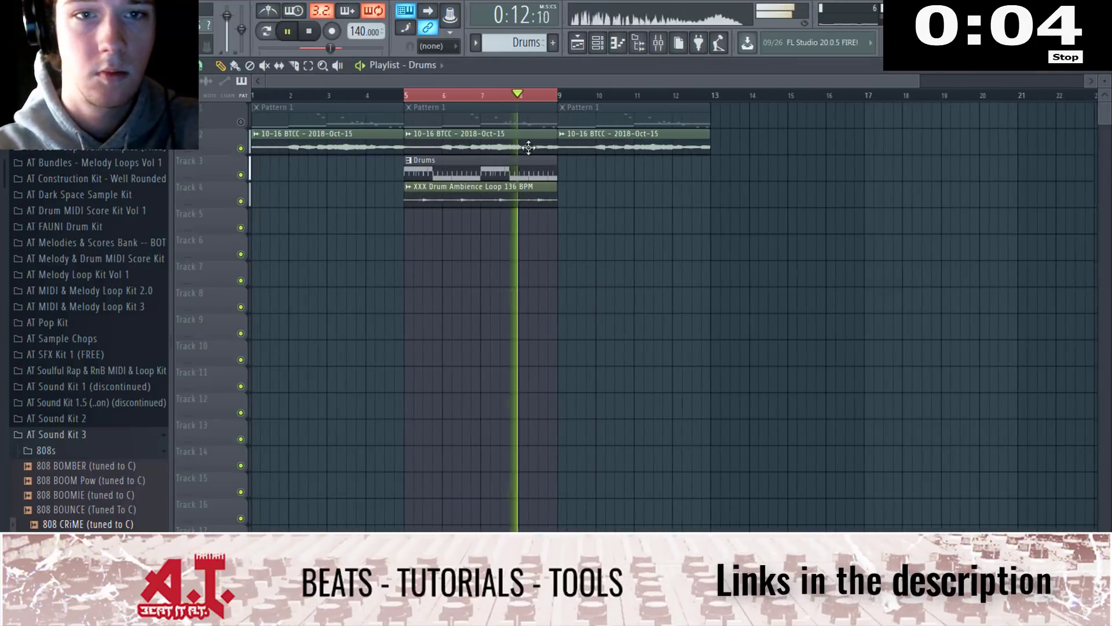
pyautogui.press('space')
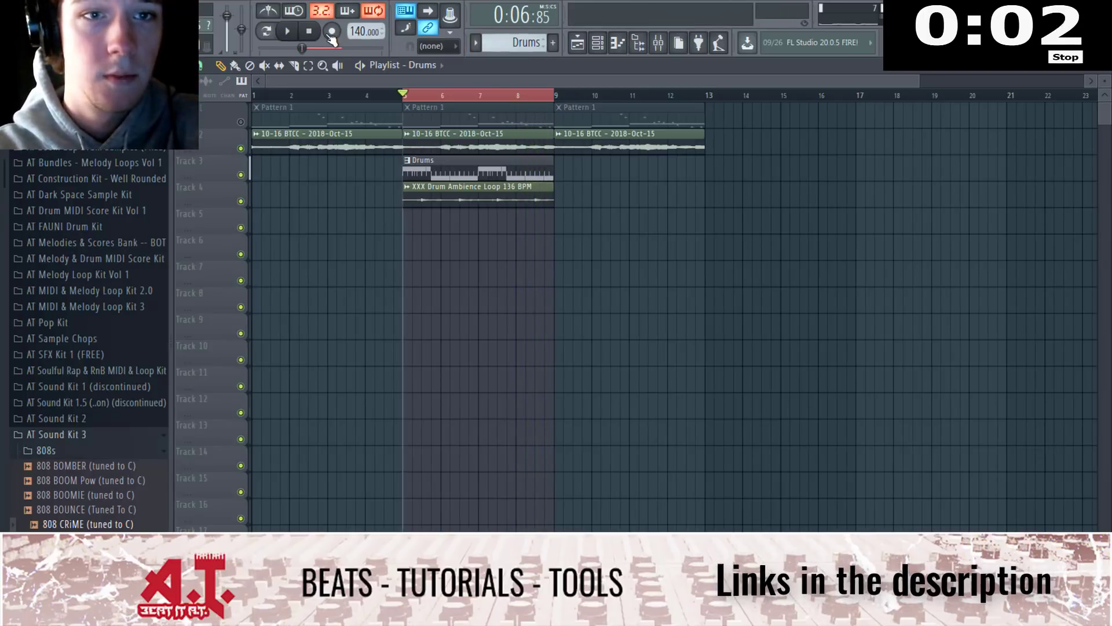
pyautogui.click(331, 33)
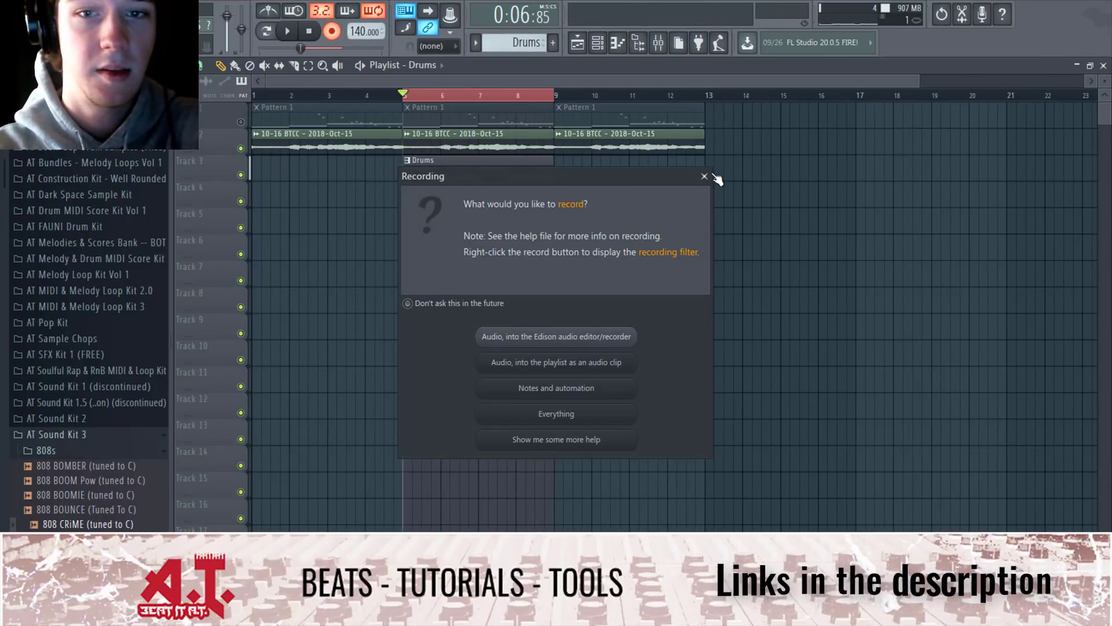
pyautogui.click(705, 176)
pyautogui.click(330, 36)
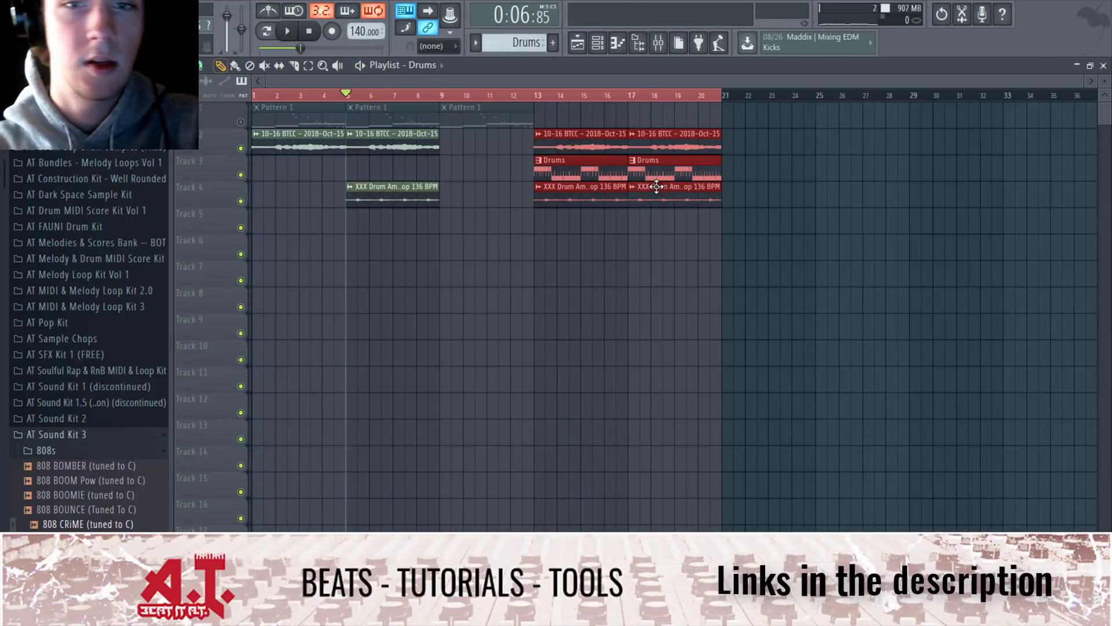
# Move the selected melody, Drums and drum ambience clips to bars 9 through 16, and collapse the AT Sound Kit 3 folder
pyautogui.moveTo(658, 186); pyautogui.dragTo(574, 208)
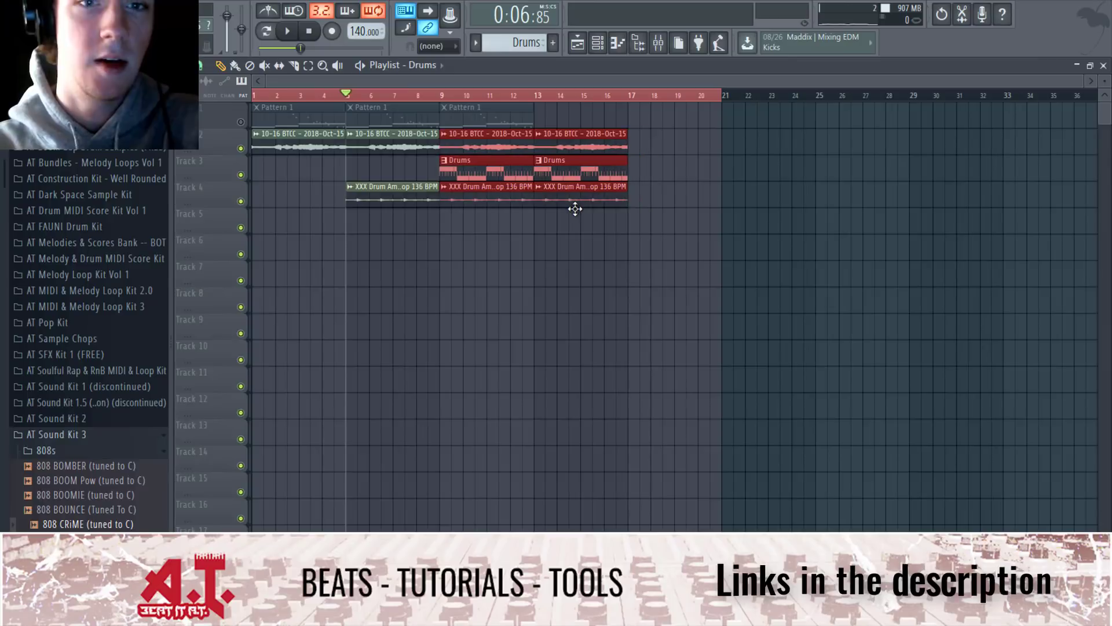
pyautogui.hotkey('ctrl', 'd')
pyautogui.hotkey('ctrl', 'a')
pyautogui.hotkey('ctrl', 'd')
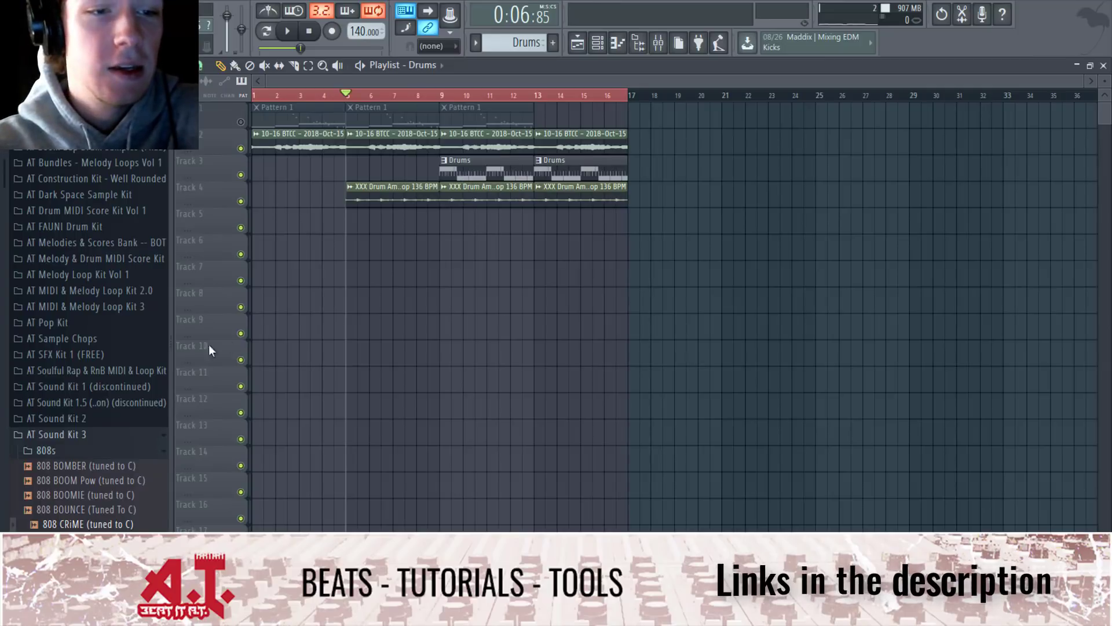
pyautogui.click(71, 439)
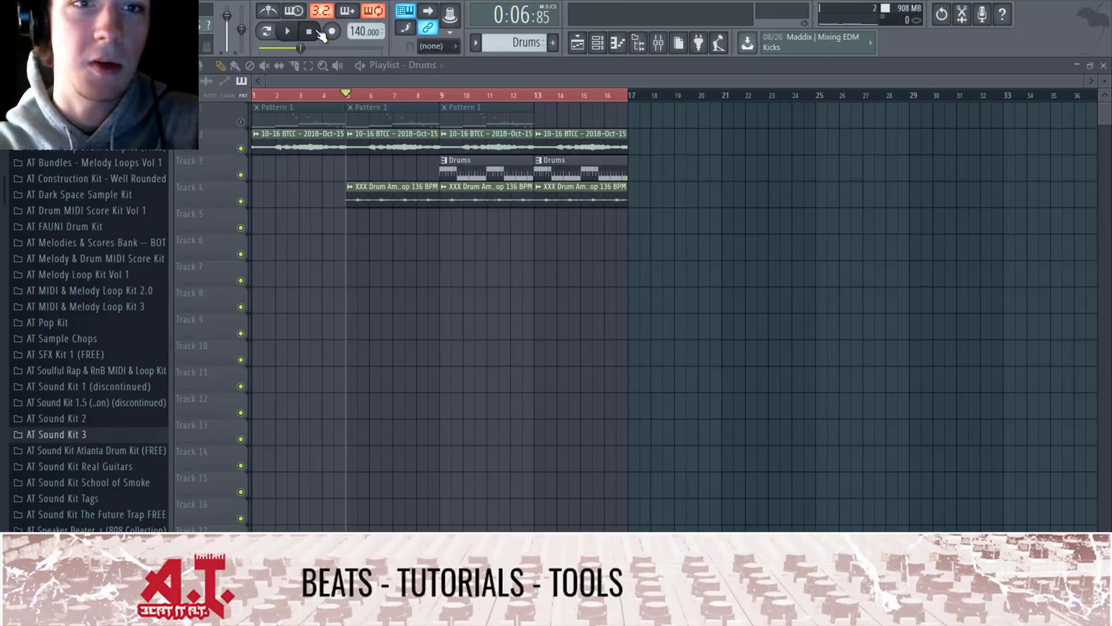
# Set the 10-16 BTCC - 2018-Oct-15 melody sample to Reverse, play the arrangement's opening to hear it, and close the sample settings
pyautogui.doubleClick(314, 132)
pyautogui.click(500, 380)
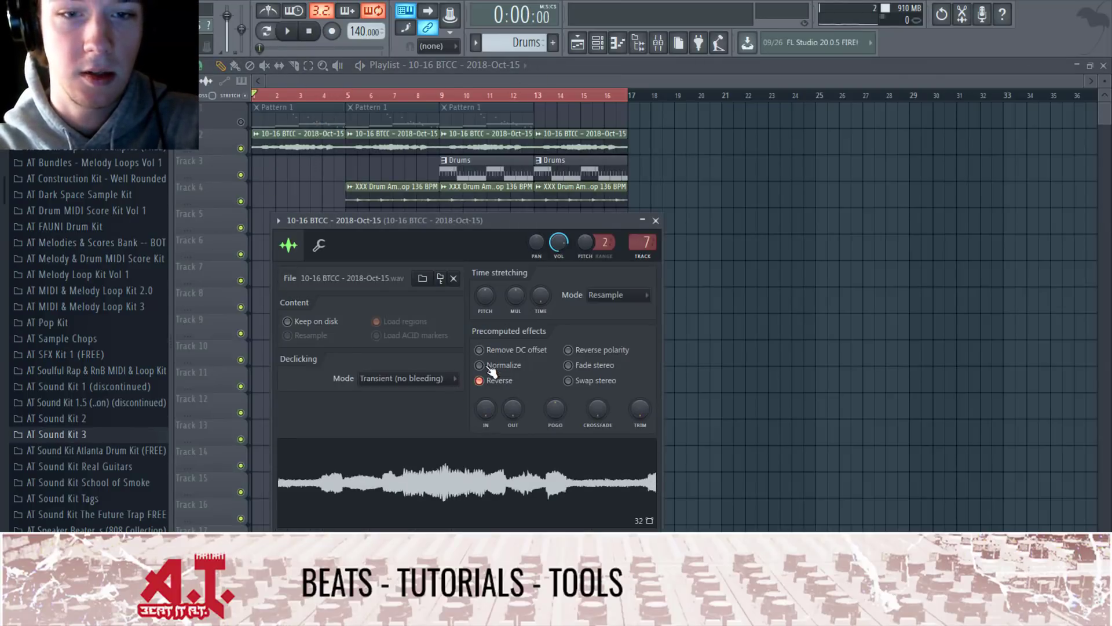
pyautogui.press('space')
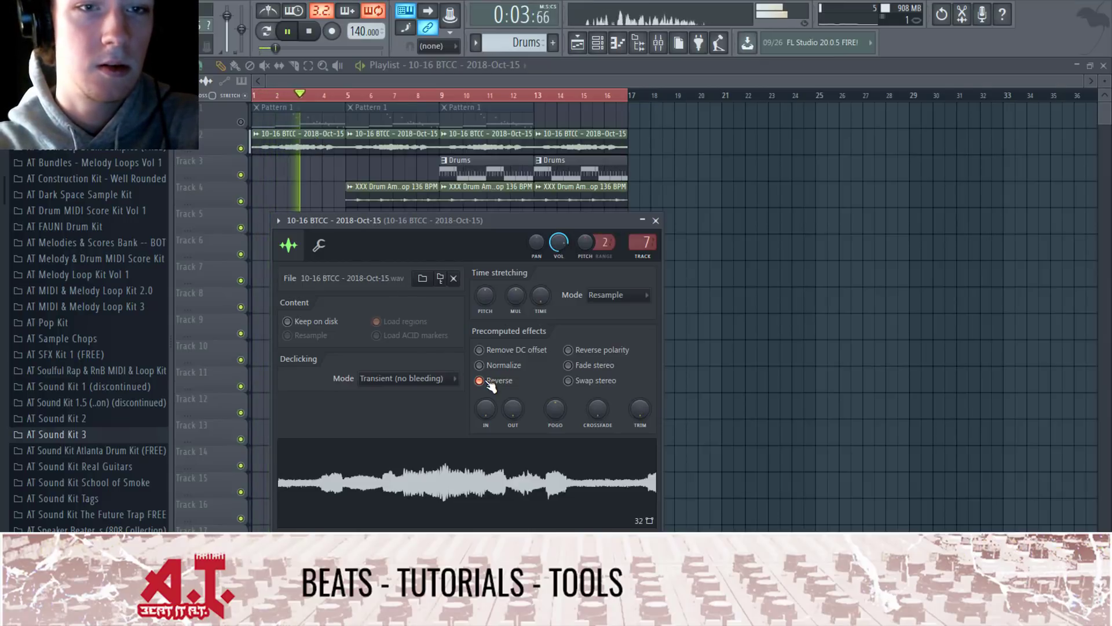
pyautogui.press('space')
pyautogui.click(656, 220)
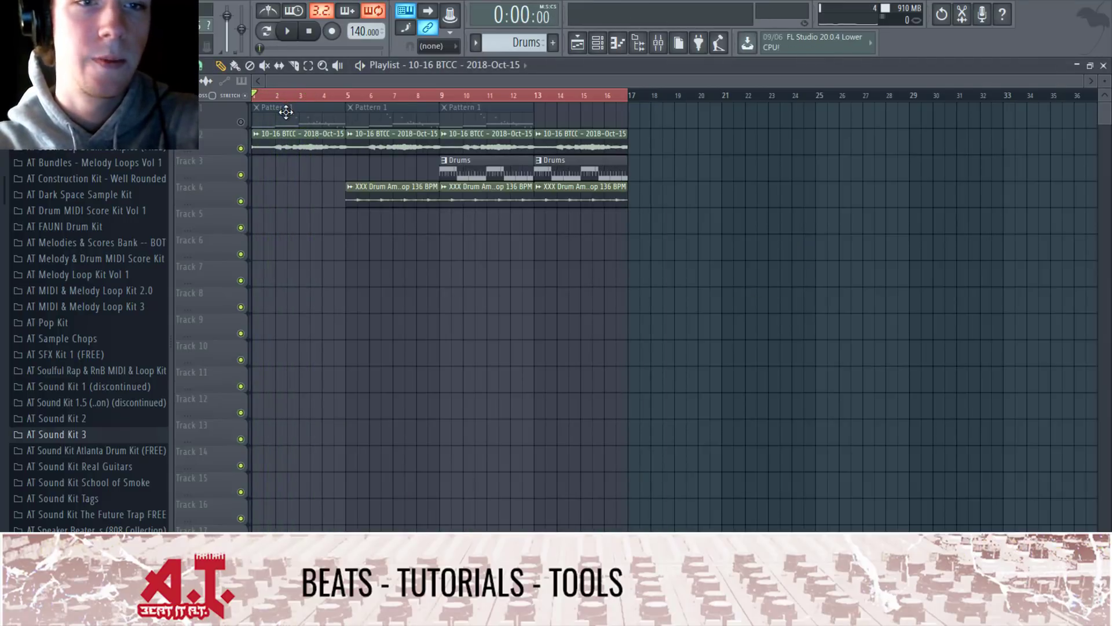